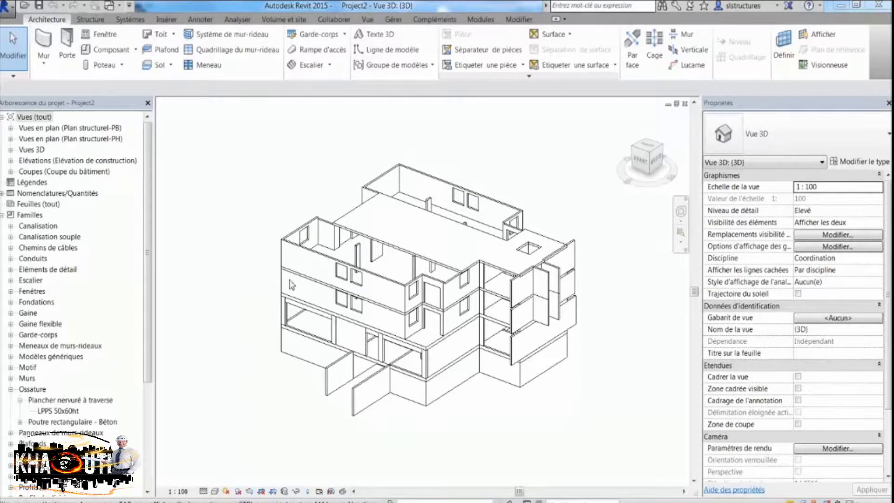
click(395, 252)
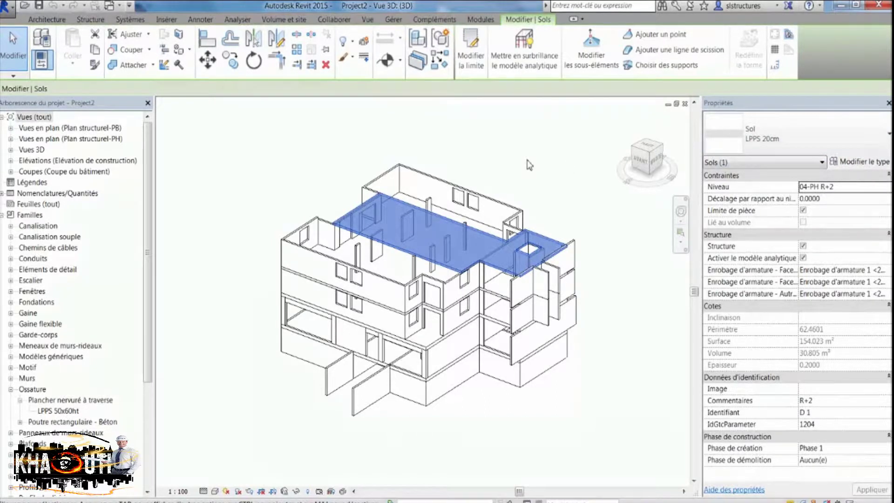
key(Escape)
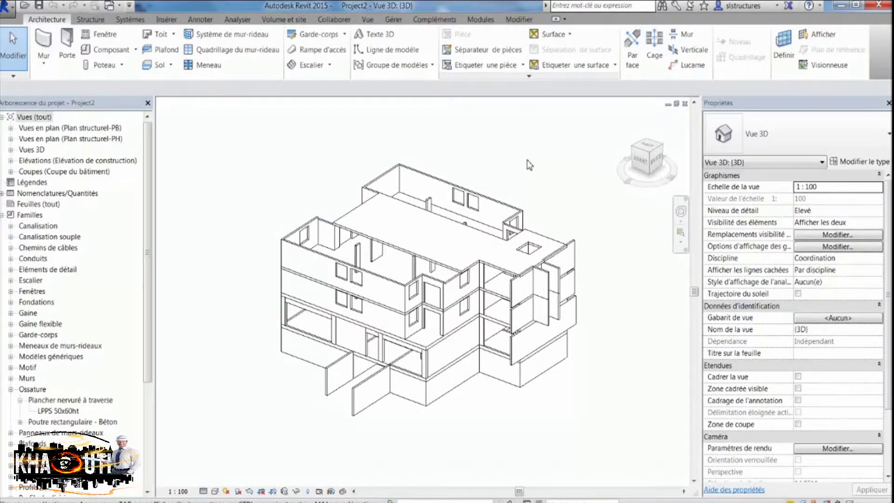
Open the Est elevation and examine the top-storey window opening at its far left
click(10, 161)
double_click(32, 172)
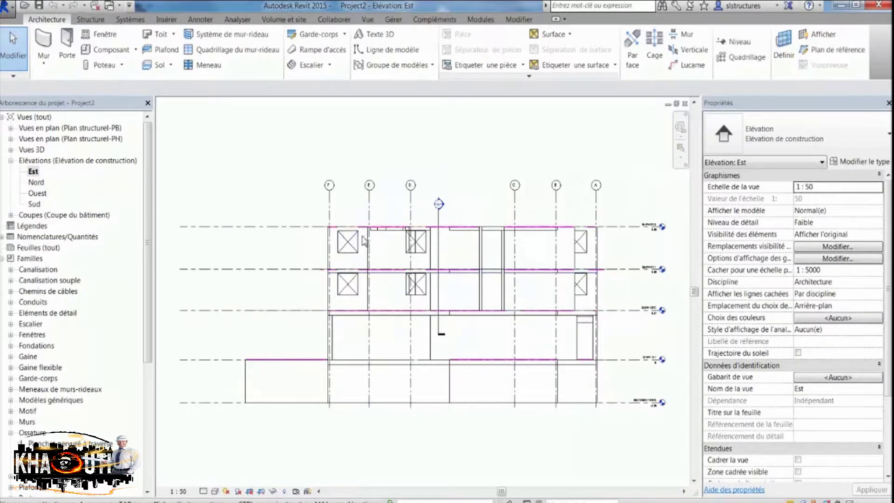
scroll(361, 235, up, 5)
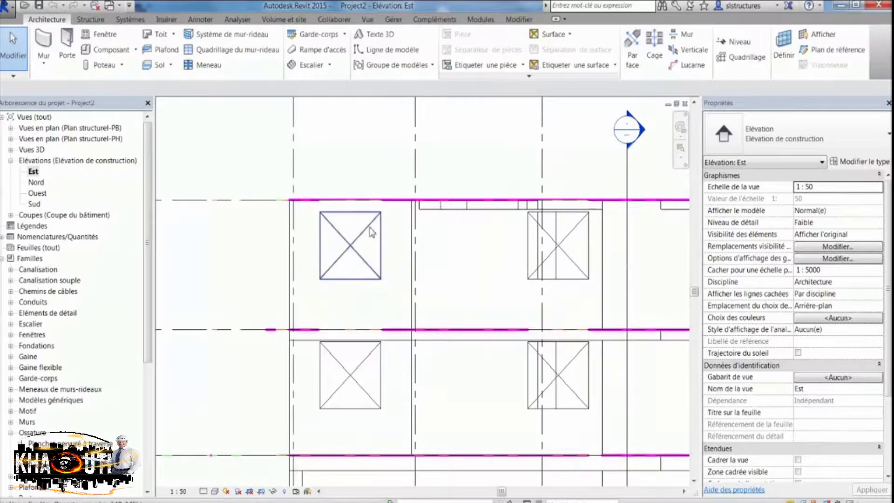
click(321, 233)
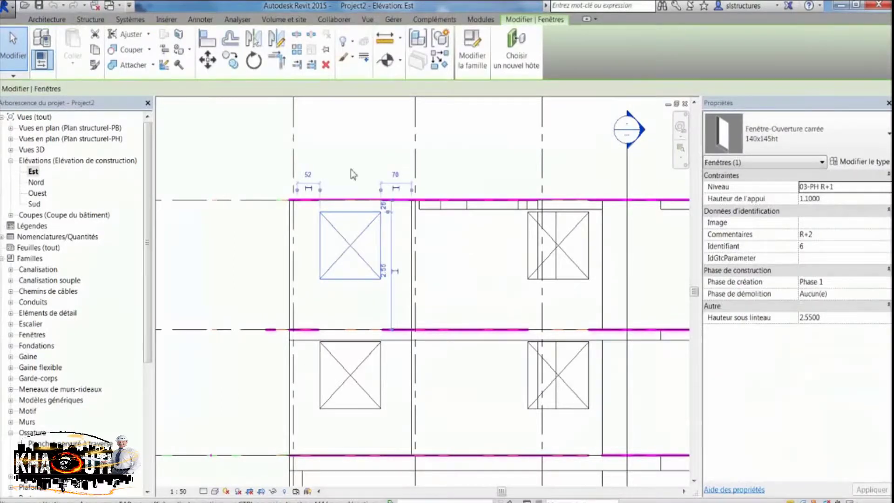
click(335, 205)
scroll(344, 225, up, 2)
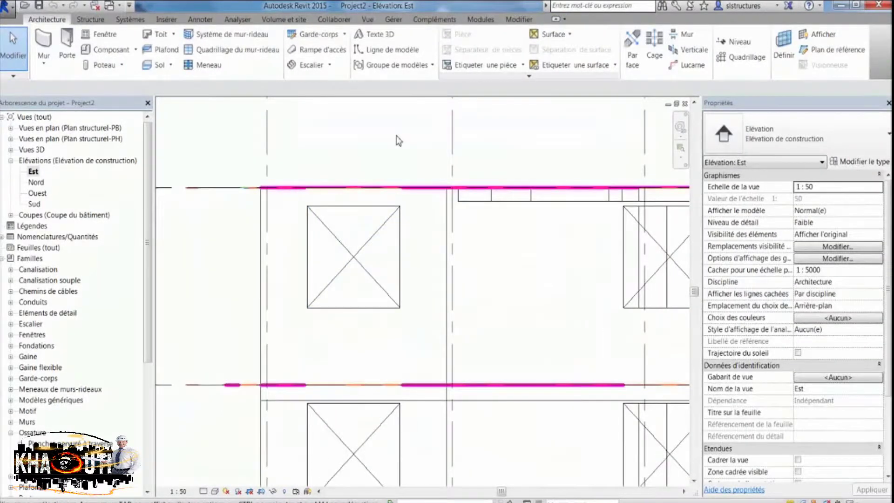
Draw two chained Lignes fines detail lines, about 1.20 m and 1.28 m, from the window's lower-left corner via its inner upper left to its upper-right corner
click(200, 19)
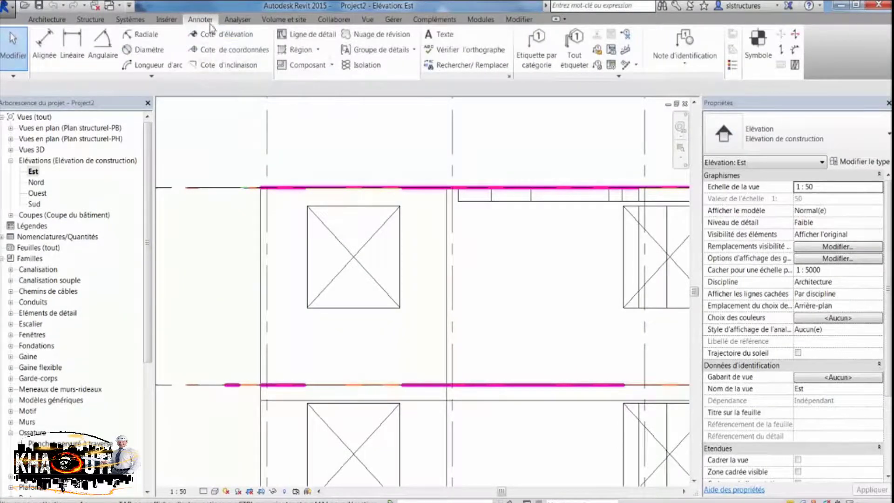
click(307, 34)
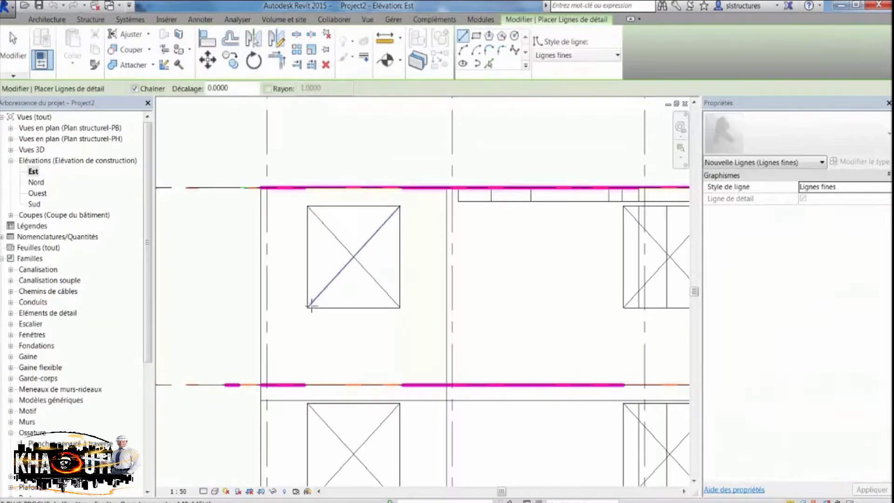
click(308, 307)
click(316, 224)
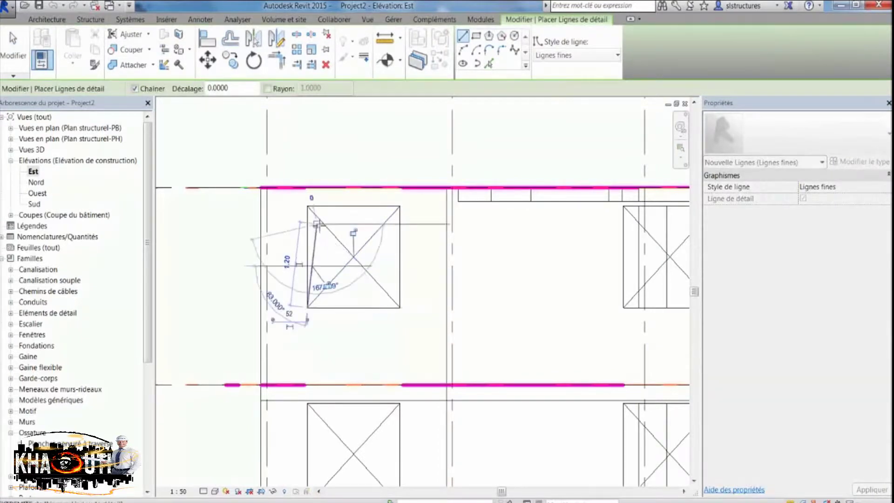
click(400, 206)
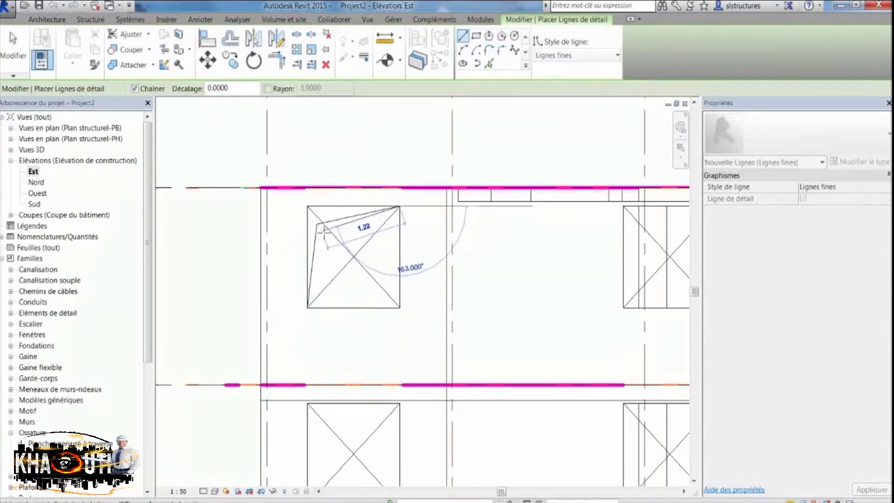
click(318, 226)
key(Escape)
key(Escape)
scroll(326, 247, down, 1)
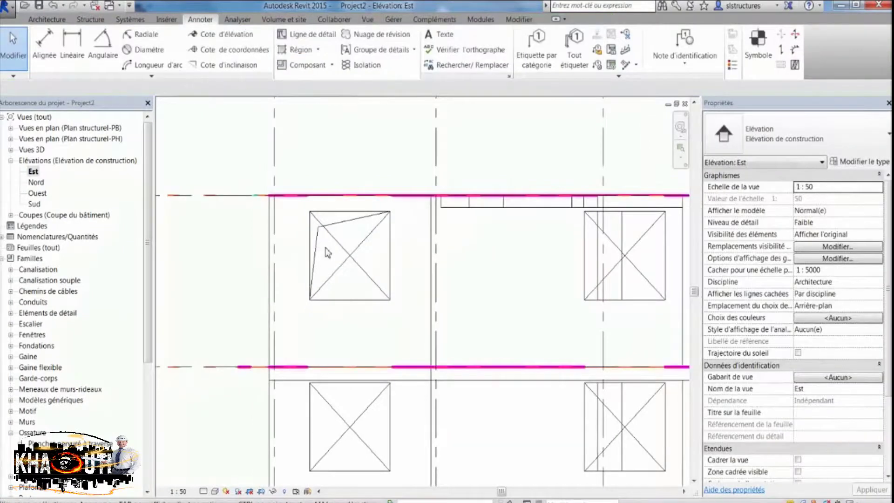
Delete both detail lines drawn over the window
click(342, 221)
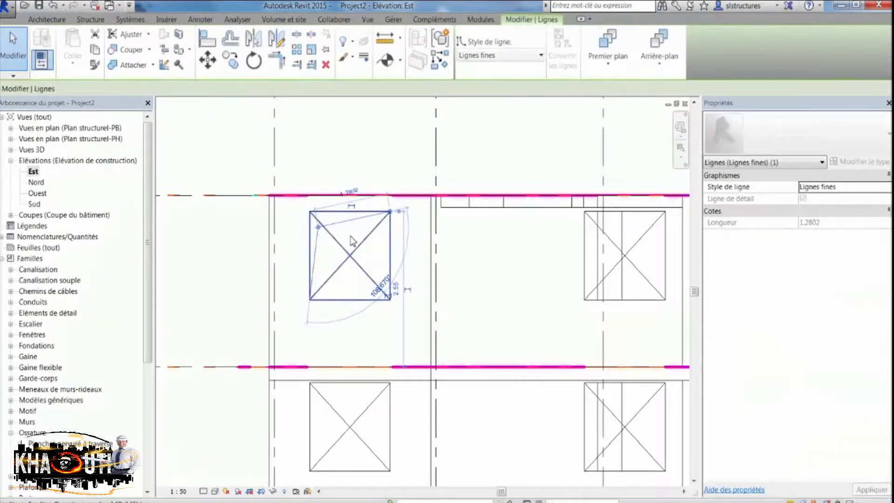
key(Delete)
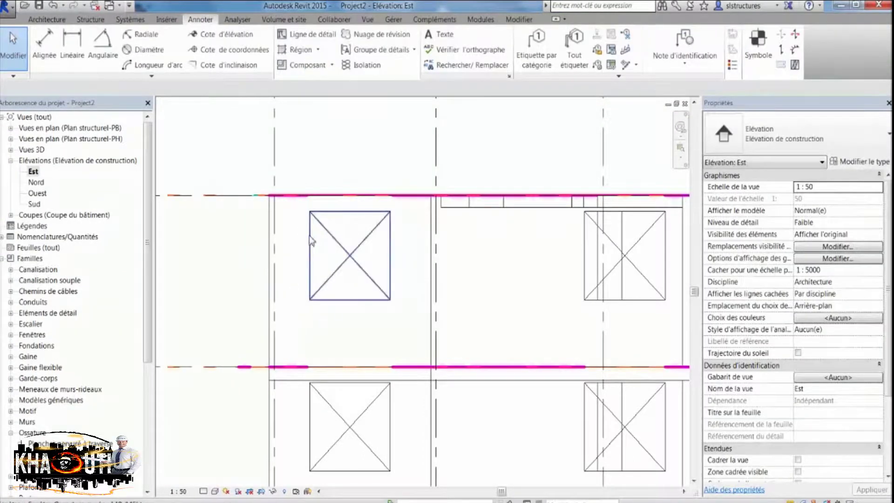
Check the properties of the top-left window and of the wall that hosts it
click(311, 241)
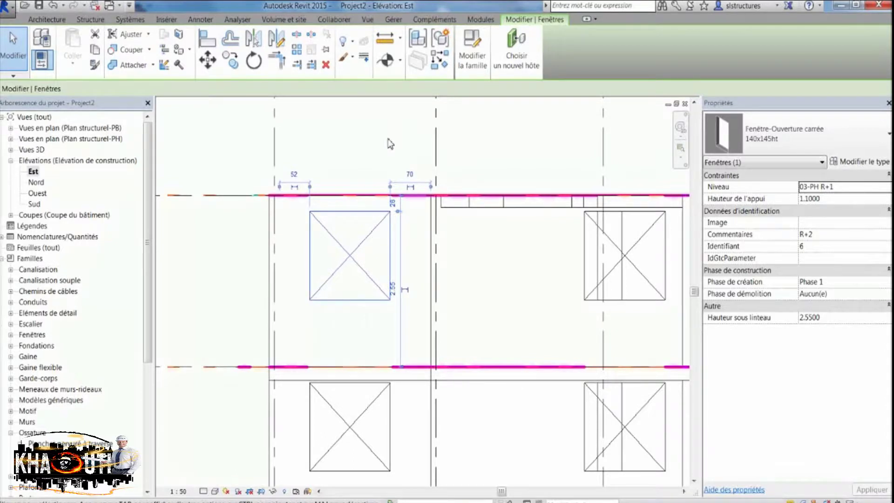
click(349, 123)
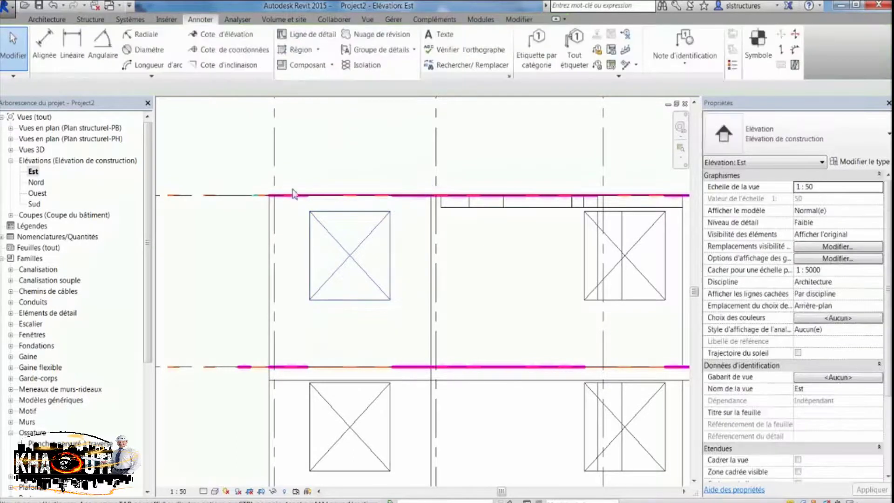
click(274, 227)
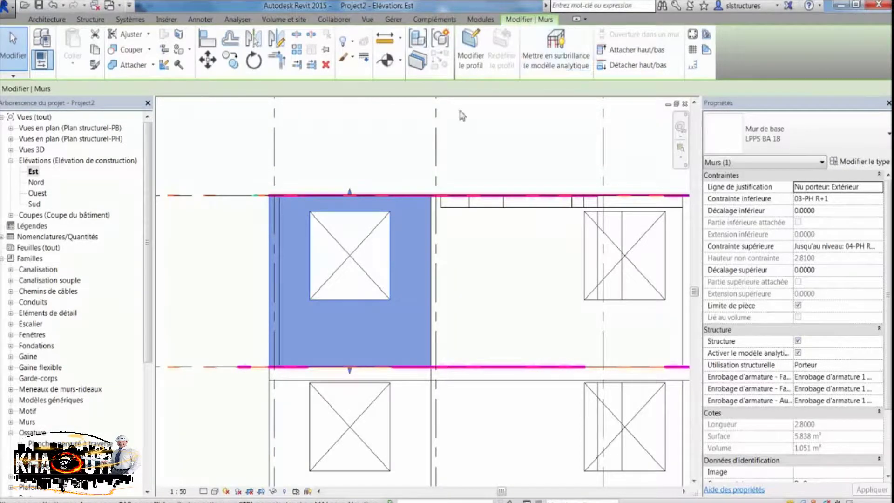
click(469, 139)
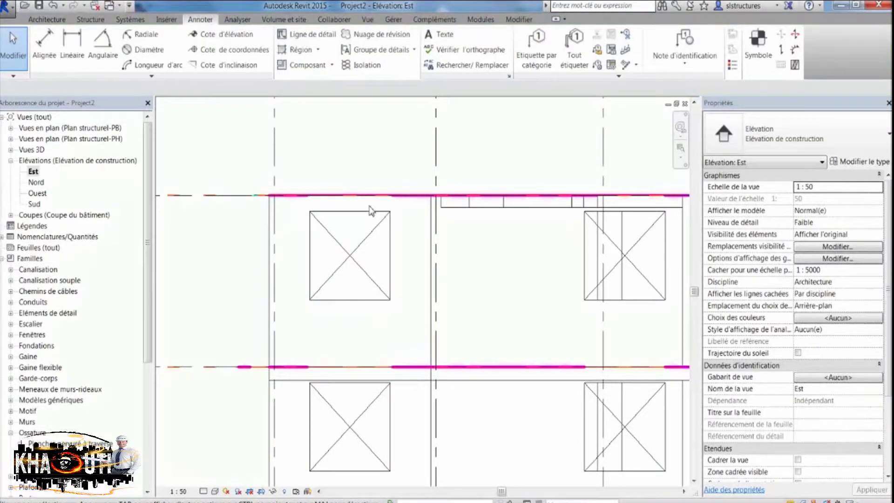
Open the top-left window's family, Fenêtre-Ouverture carrée, for editing and examine the opening in 3D
click(370, 211)
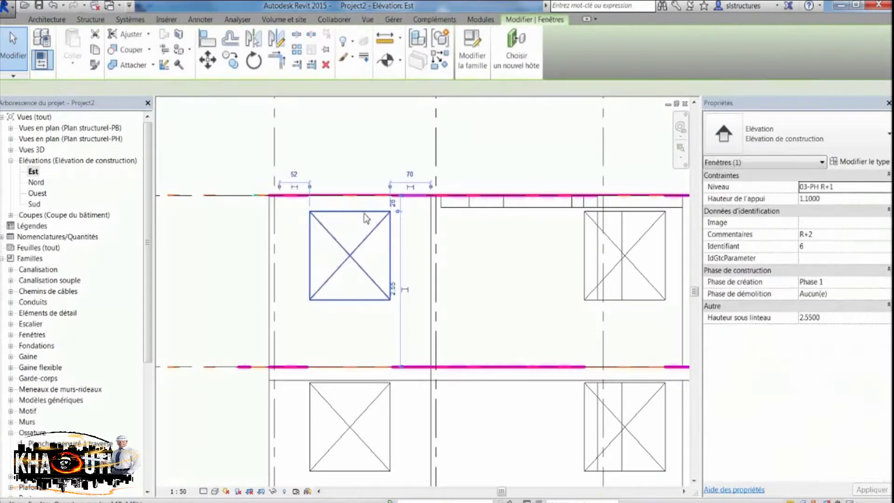
click(470, 43)
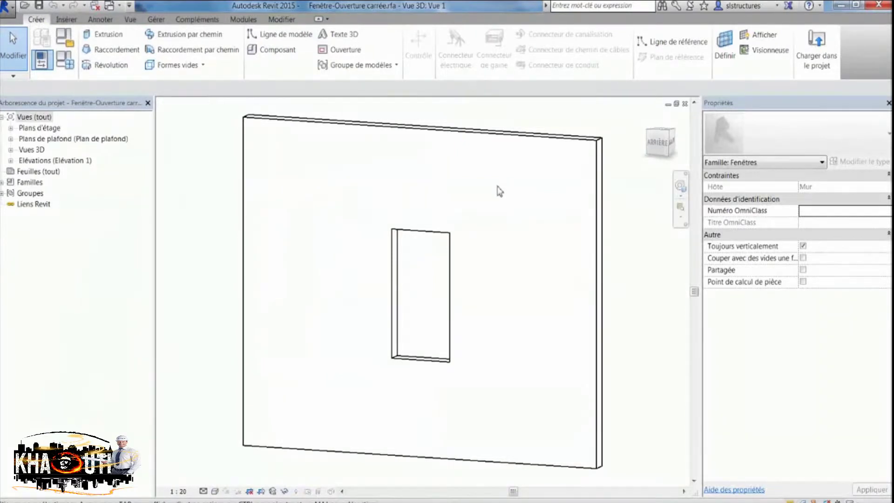
shift+middle_drag(521, 204, 551, 261)
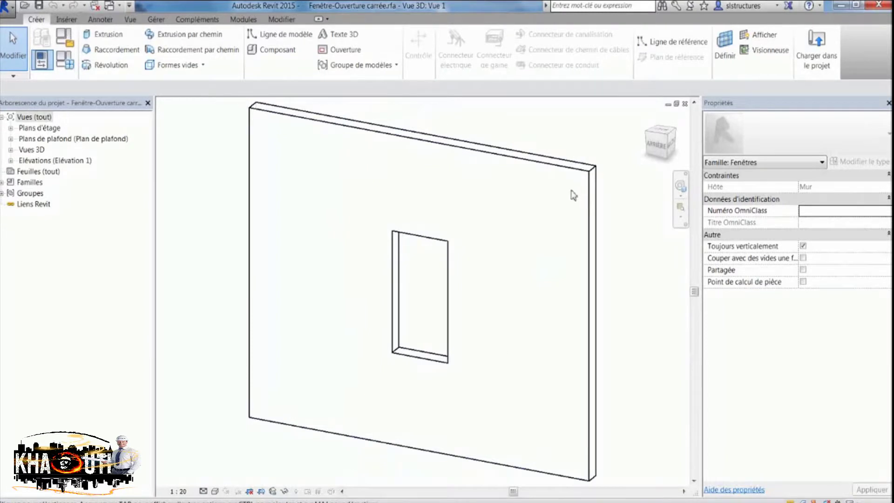
shift+middle_drag(562, 195, 343, 238)
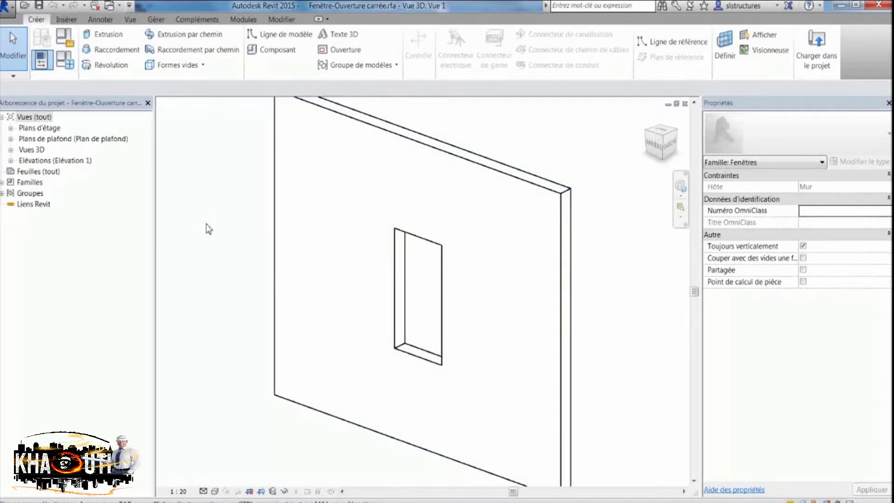
Open the family's Niveau de réf. floor plan and examine the opening's Largeur brute and EQ dimensions
click(10, 129)
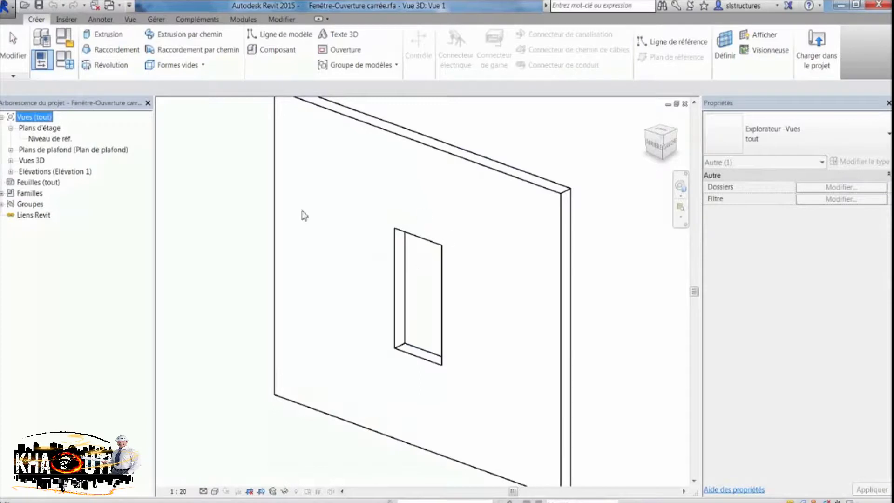
double_click(52, 139)
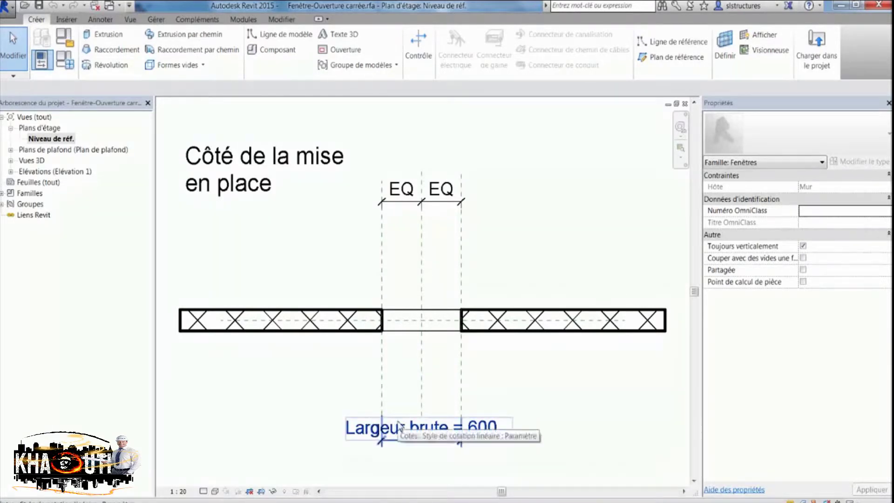
click(11, 154)
click(544, 238)
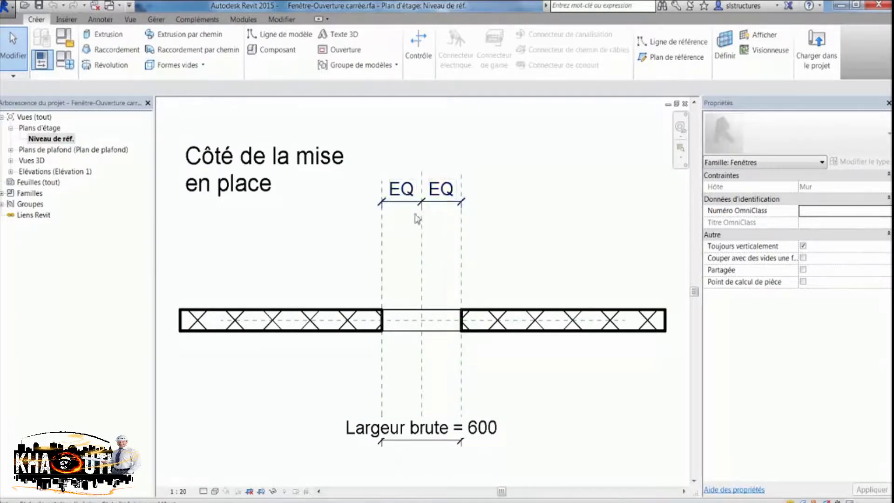
Open the family's Côté de la mise en place elevation
click(11, 150)
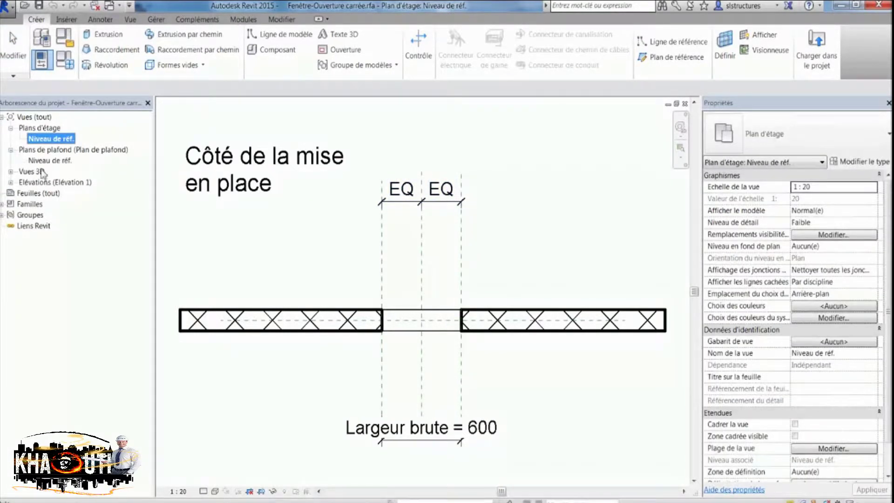
click(11, 182)
double_click(42, 193)
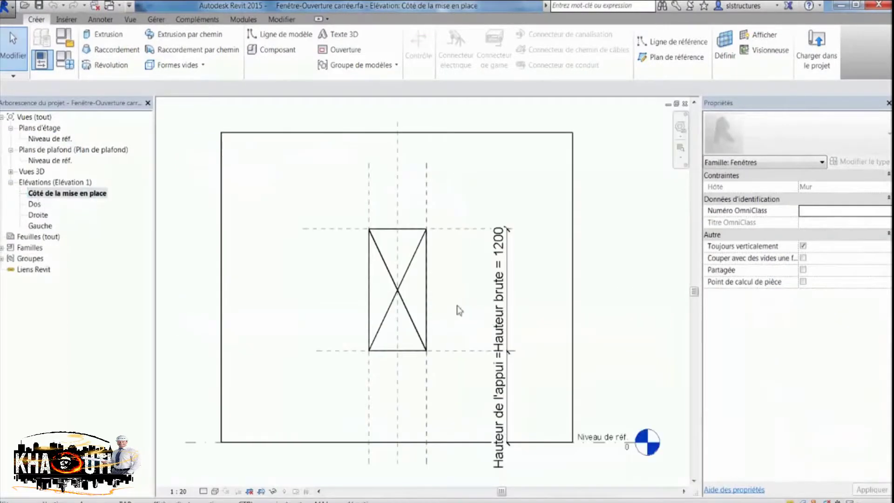
Shift the Hauteur de l'appui dimension to the right so it clears the Hauteur brute dimension
click(509, 377)
drag(509, 373, 531, 375)
click(599, 395)
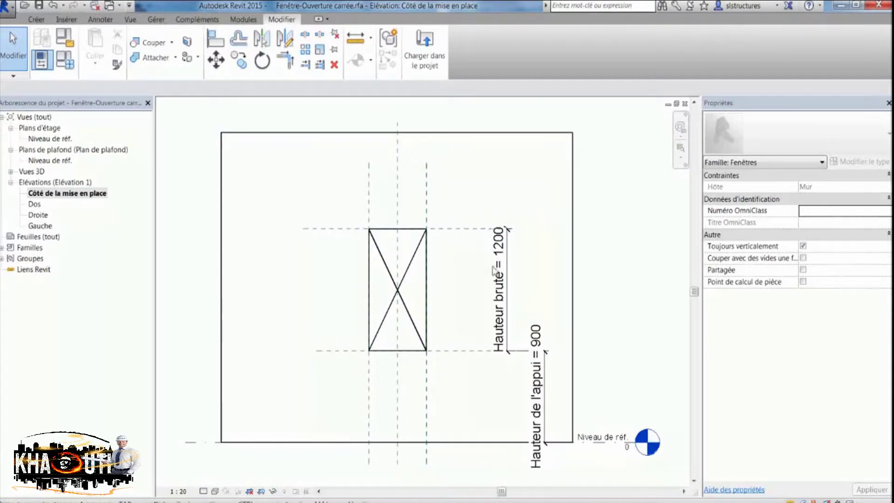
Delete the two diagonal symbolic lines that cross the window opening
click(411, 268)
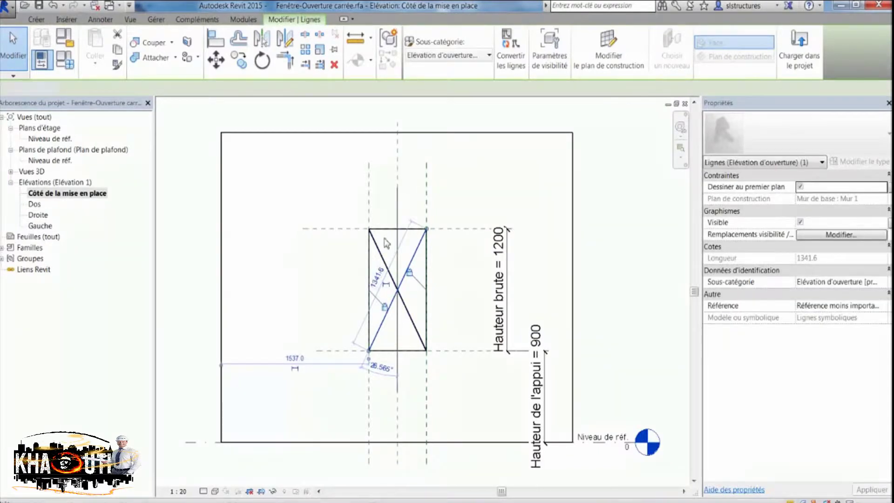
key(Delete)
click(383, 260)
key(Delete)
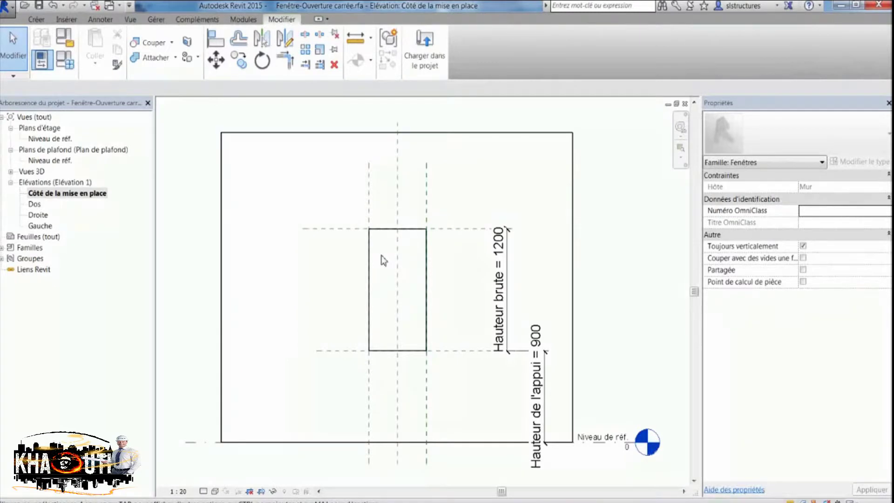
Draw two chained symbolic lines from the opening's lower-left corner, the first about 1080 mm to its inner upper left, the second to its upper-right corner
click(101, 19)
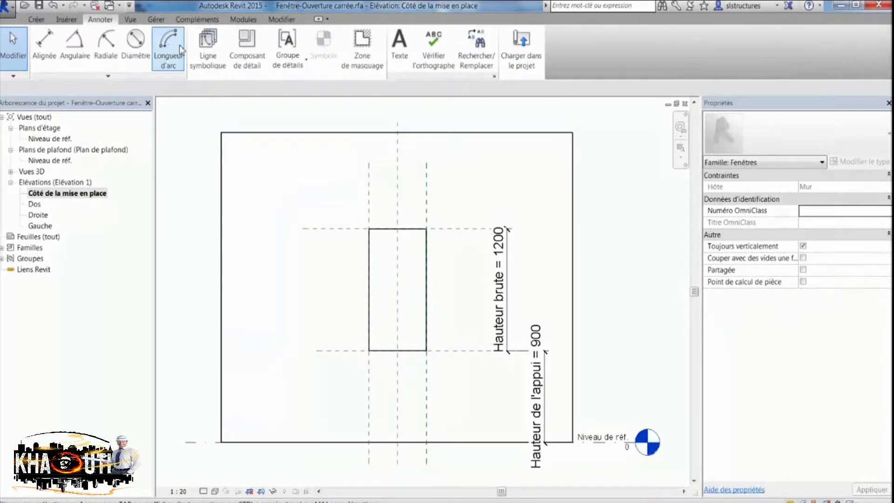
click(205, 49)
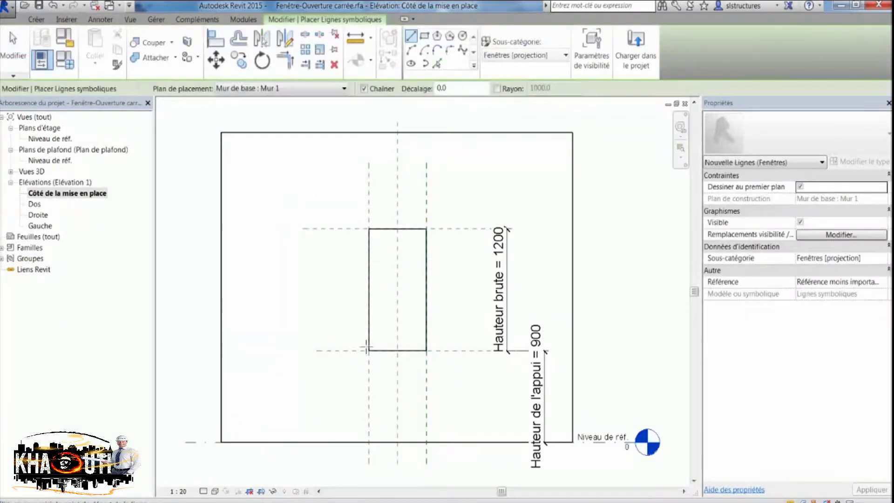
click(369, 350)
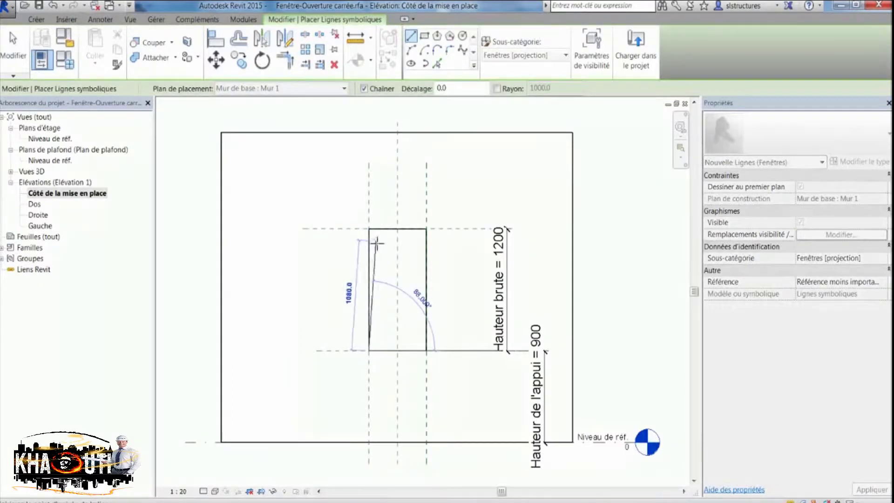
click(377, 241)
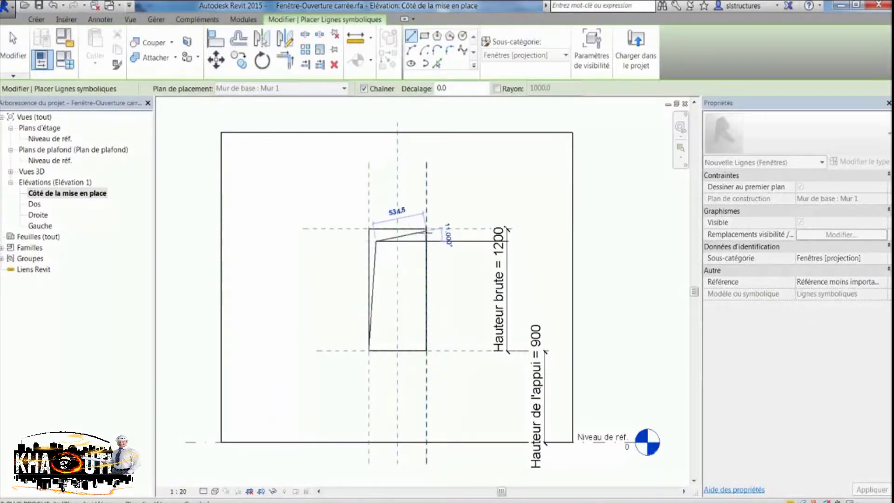
click(426, 229)
key(Escape)
key(Escape)
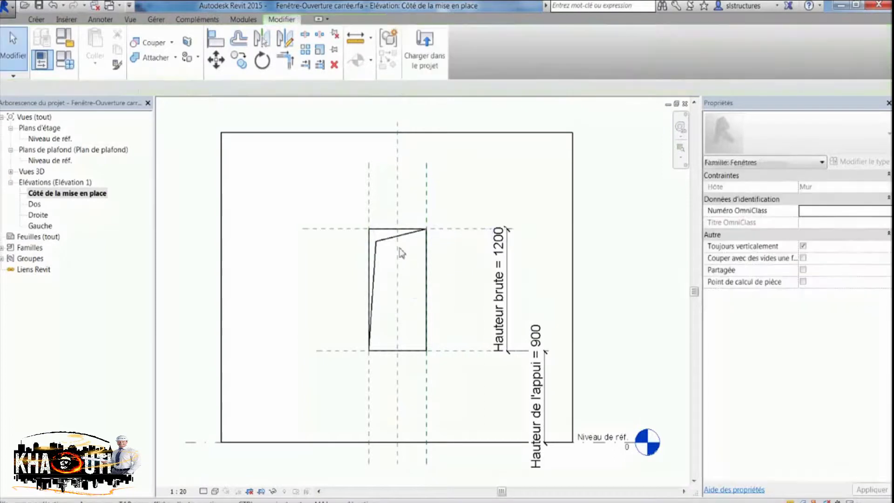
Delete both freehand symbolic lines from the window opening
click(398, 235)
key(Delete)
click(376, 264)
key(Delete)
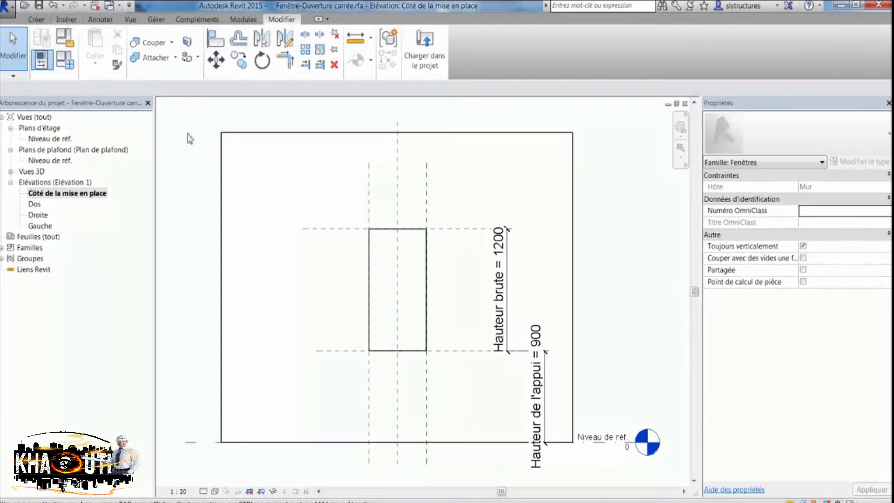
Load the Symbole d'ouverture de cage family from the Annotations > Structure folder of the France library
click(73, 19)
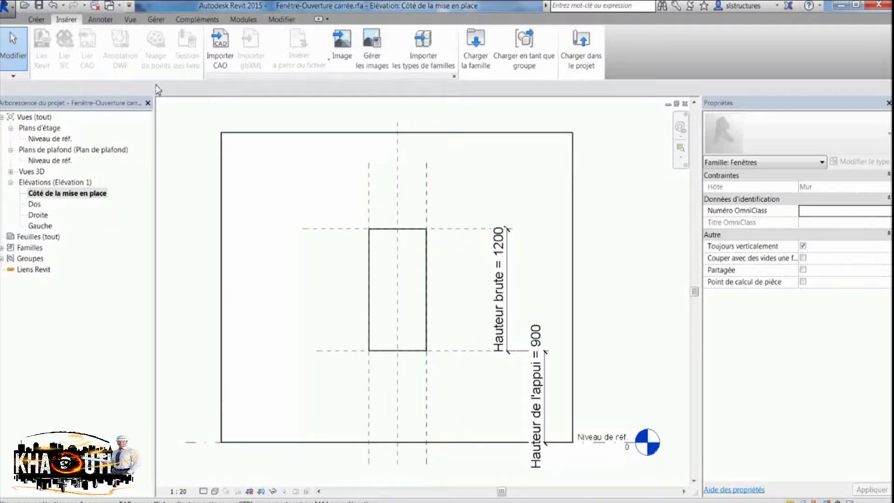
click(473, 49)
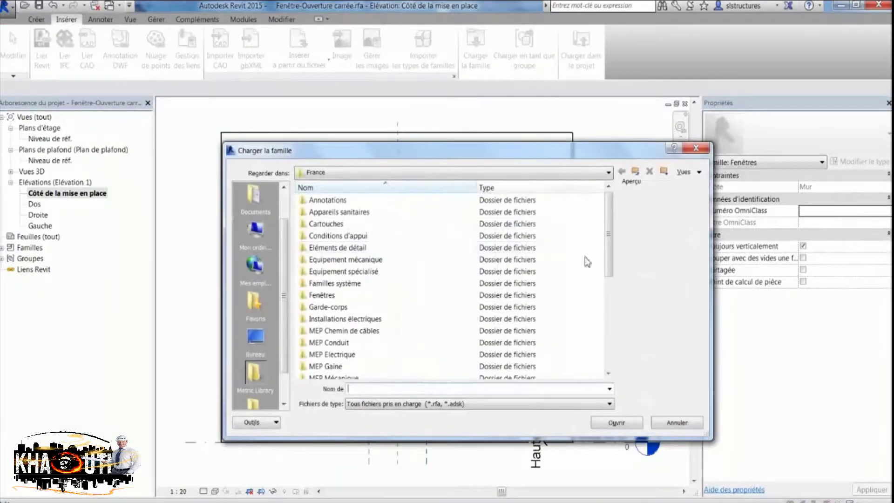
mouse_move(609, 235)
mouse_down()
mouse_move(610, 276)
mouse_move(610, 228)
mouse_up()
click(317, 201)
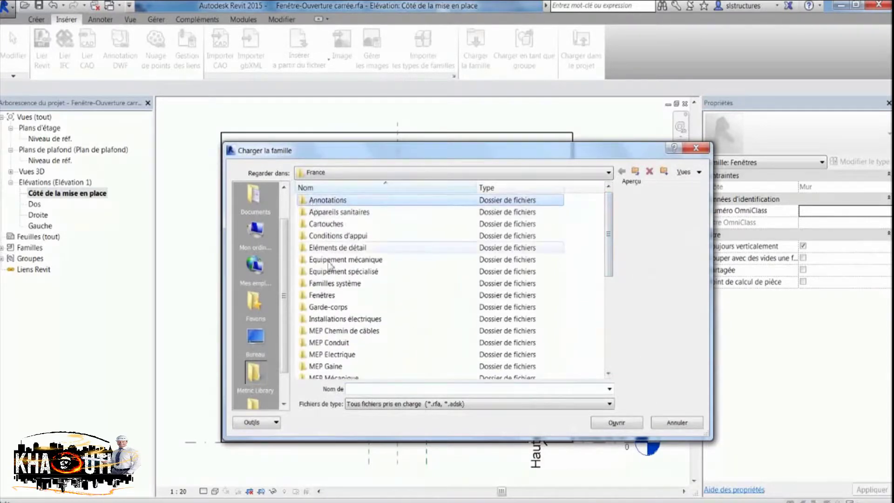
double_click(321, 201)
scroll(597, 277, down, 1)
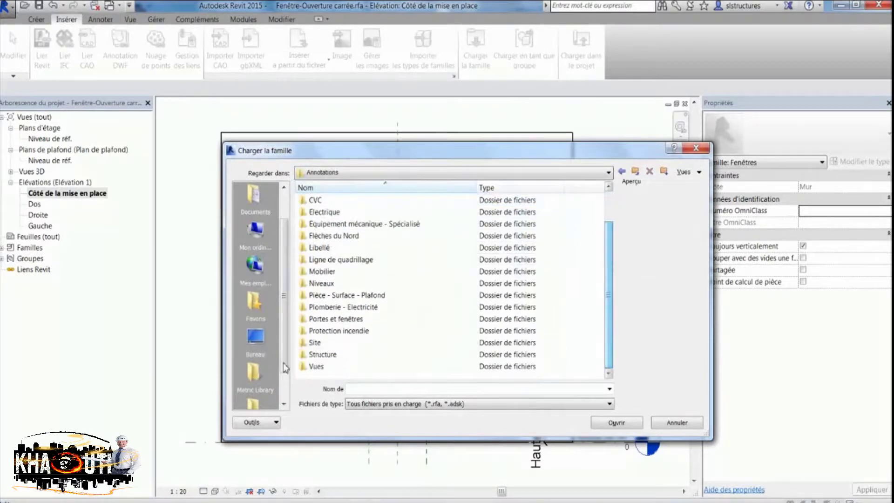
double_click(318, 357)
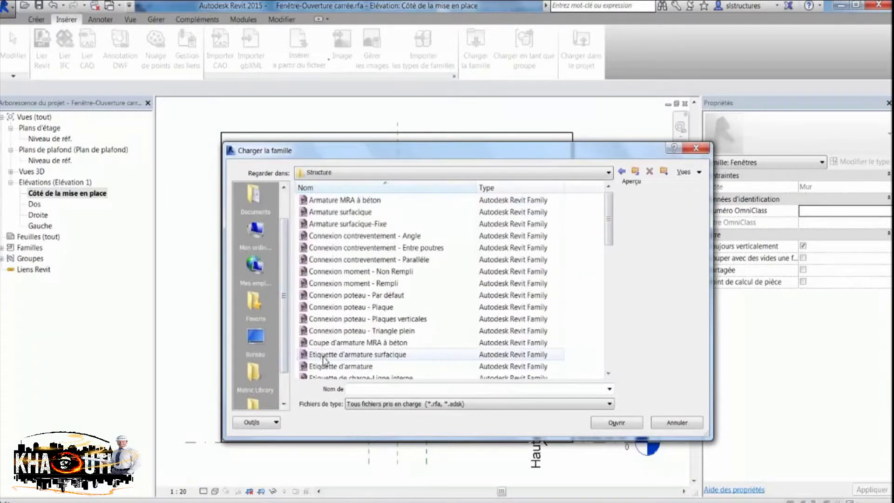
drag(613, 224, 612, 348)
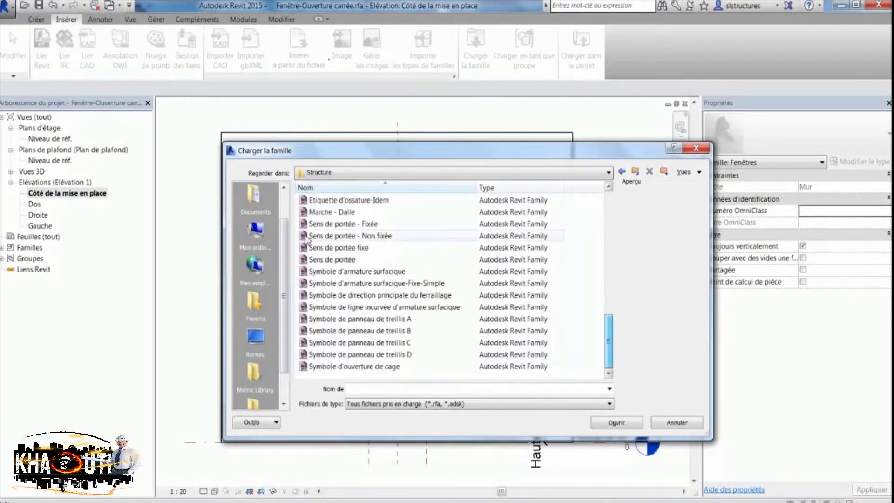
click(339, 367)
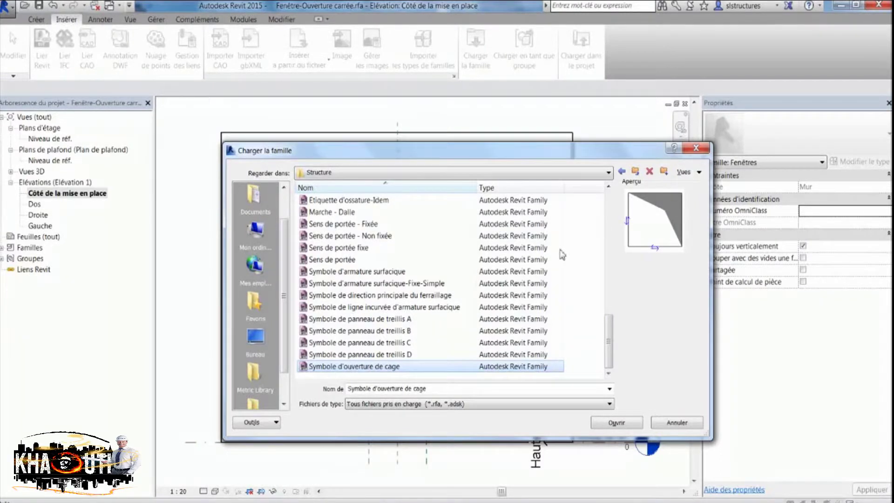
click(623, 425)
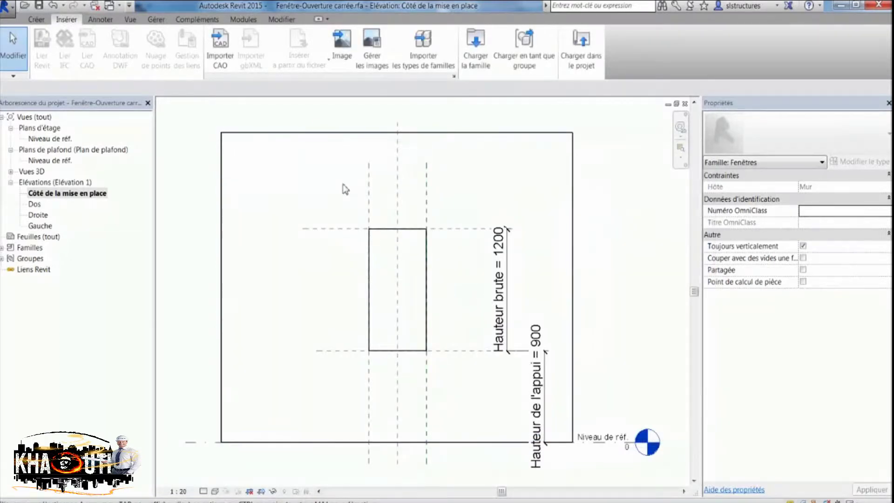
Place a Symbole d'ouverture de cage detail component overlapping the opening's lower left, with its top edge about 292 mm below the opening's top
click(2, 248)
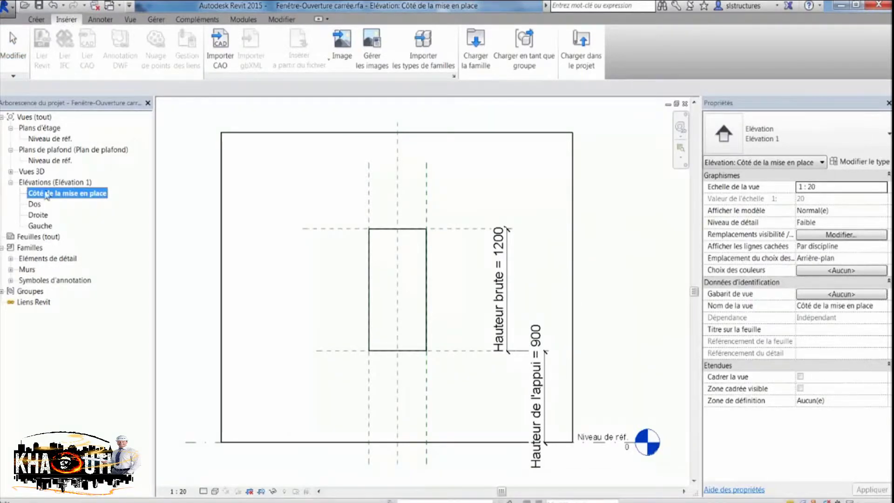
click(10, 258)
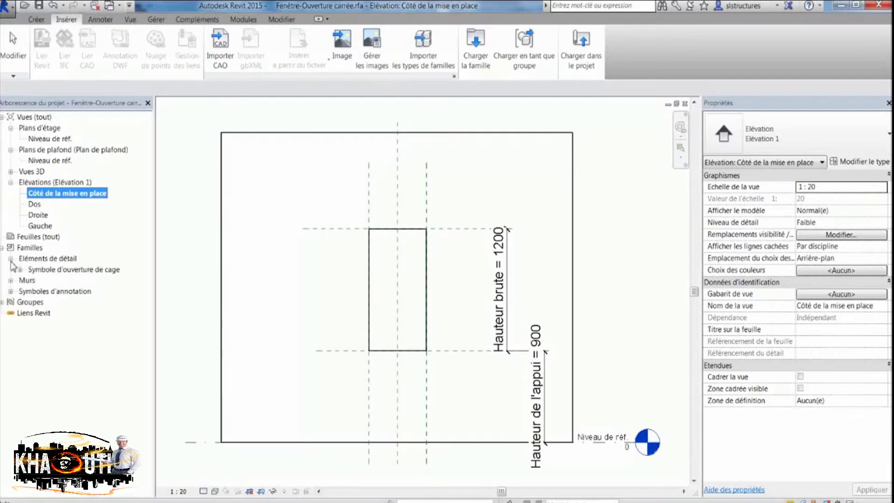
click(20, 270)
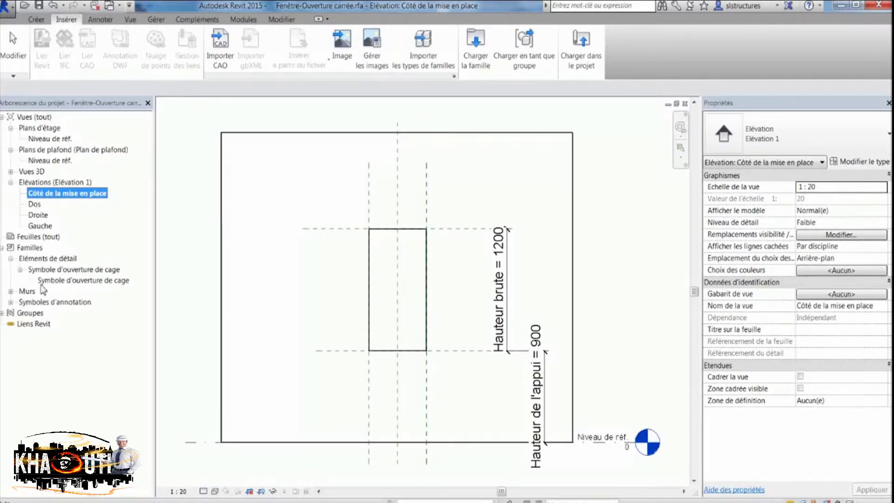
drag(74, 285, 295, 278)
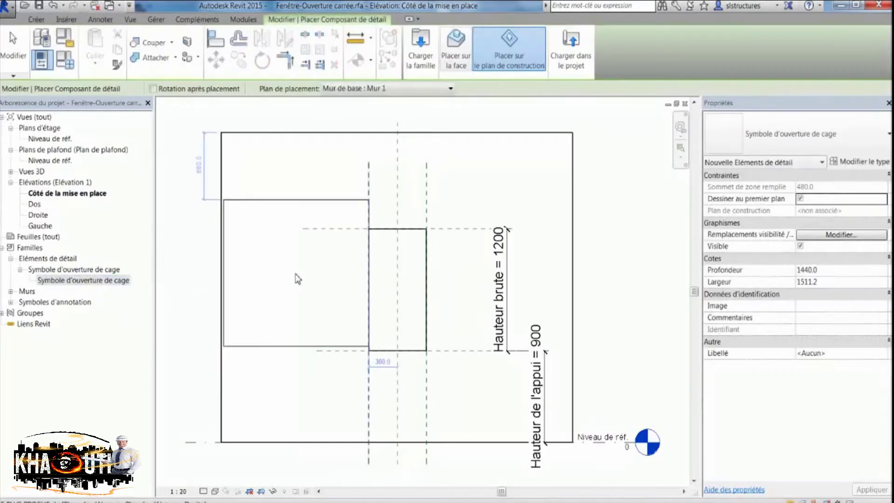
click(342, 318)
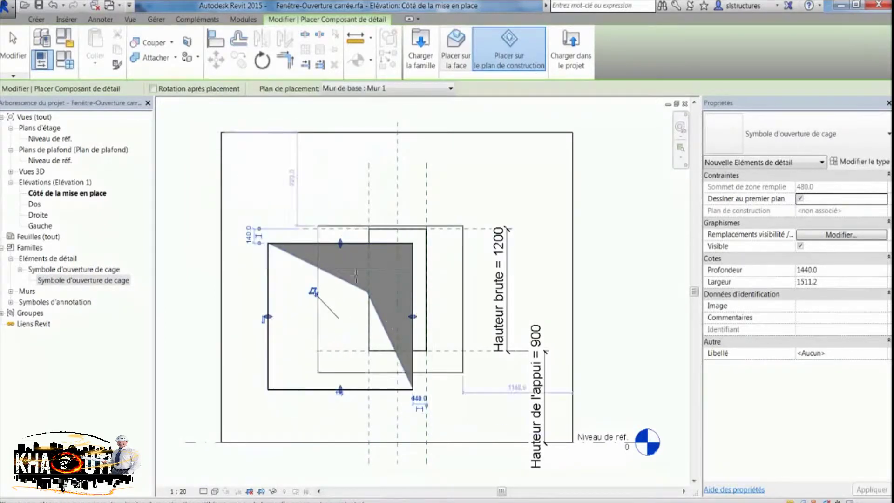
key(Escape)
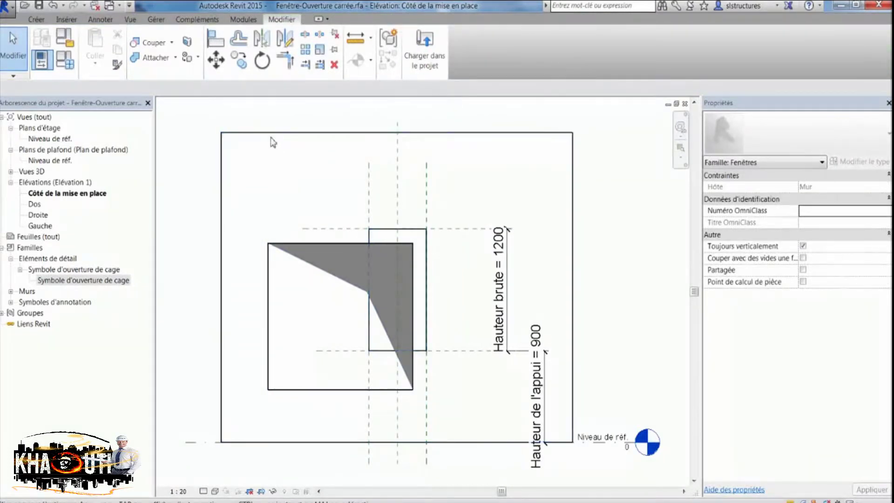
click(310, 245)
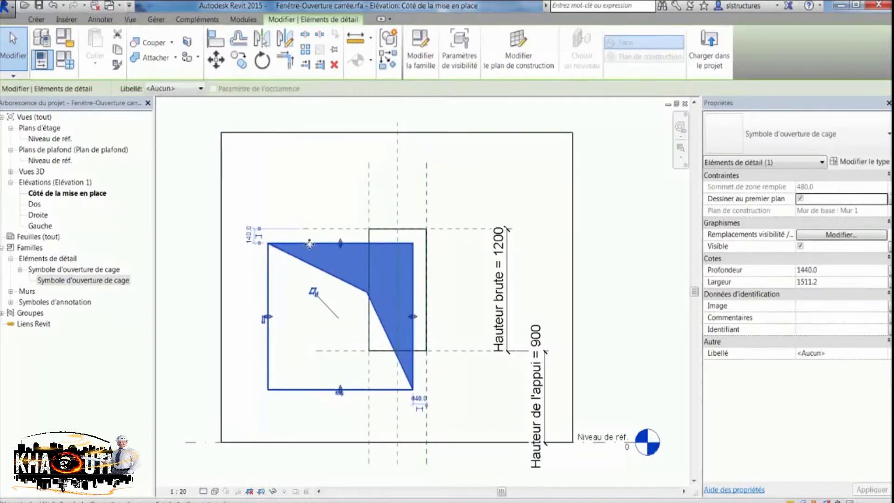
drag(310, 244, 299, 259)
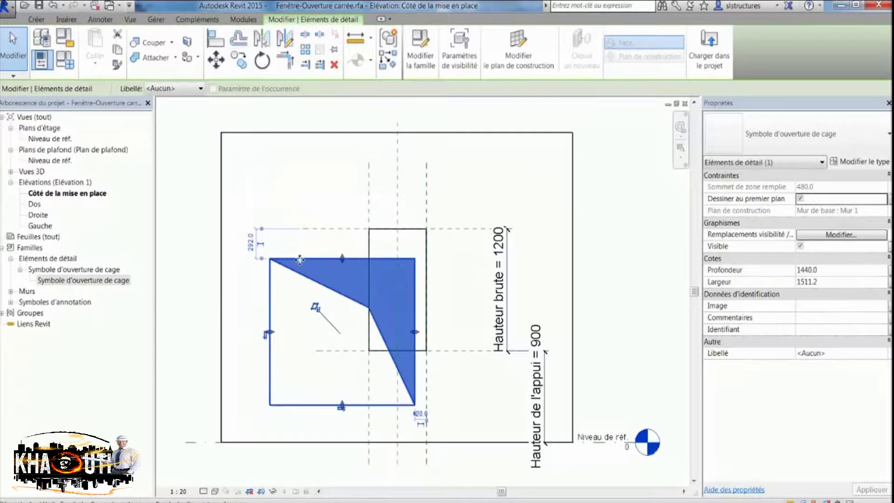
Open the placed symbol's family for editing and examine the grey filled region and its boundary sketch
click(419, 52)
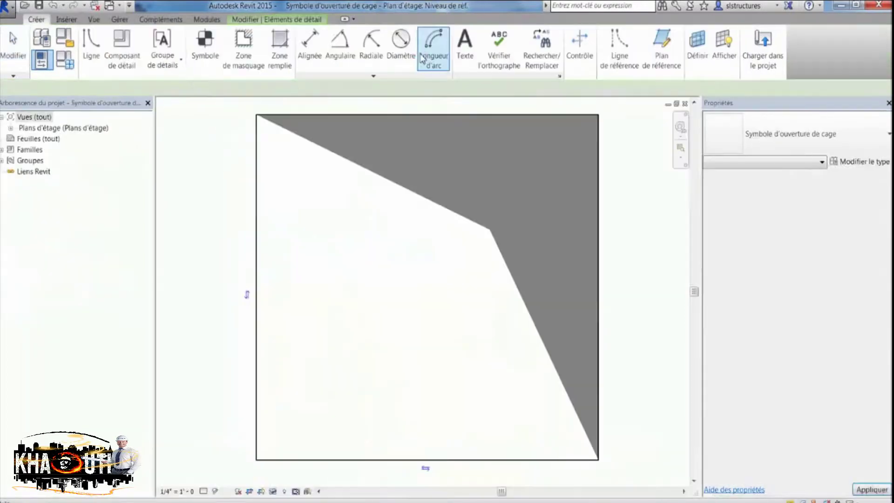
click(11, 127)
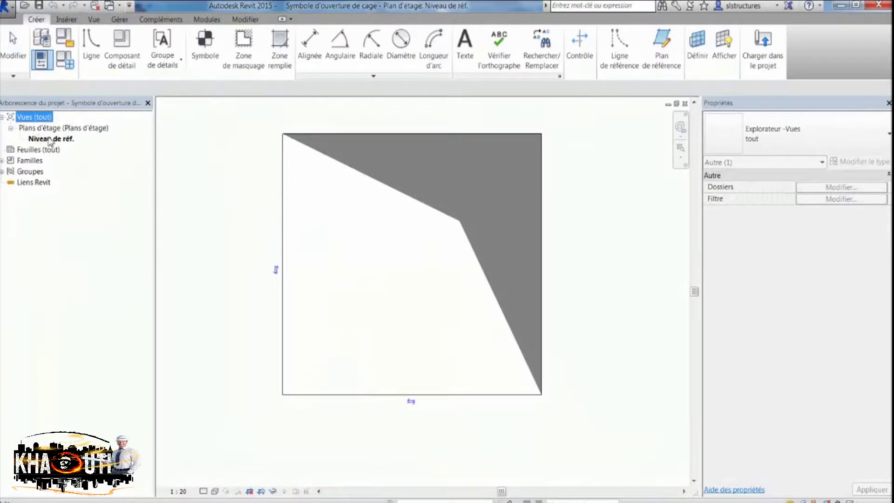
click(49, 139)
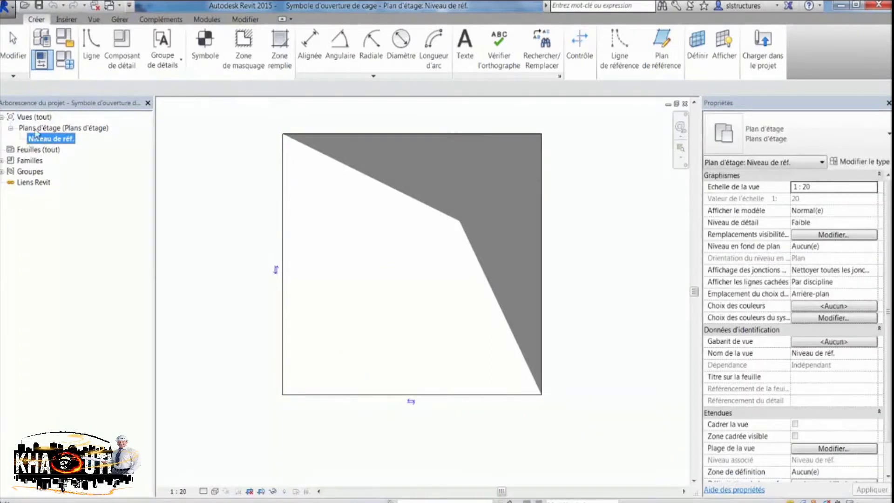
click(348, 252)
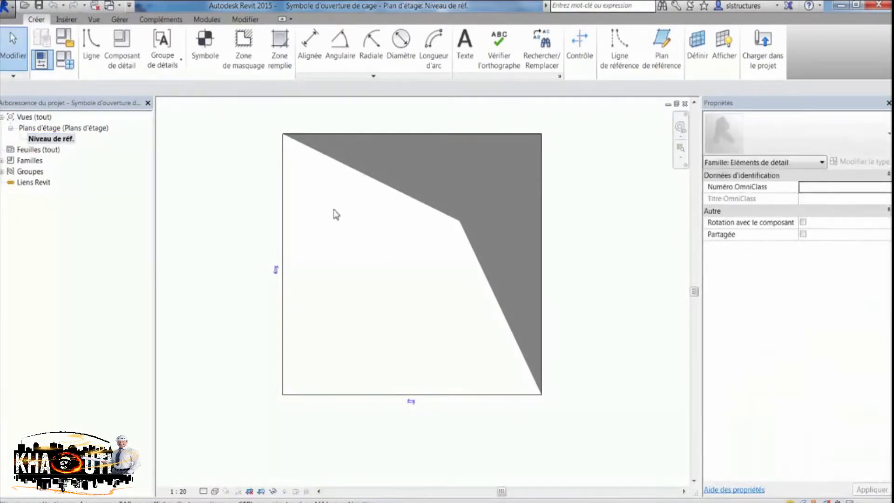
scroll(337, 215, down, 2)
click(362, 224)
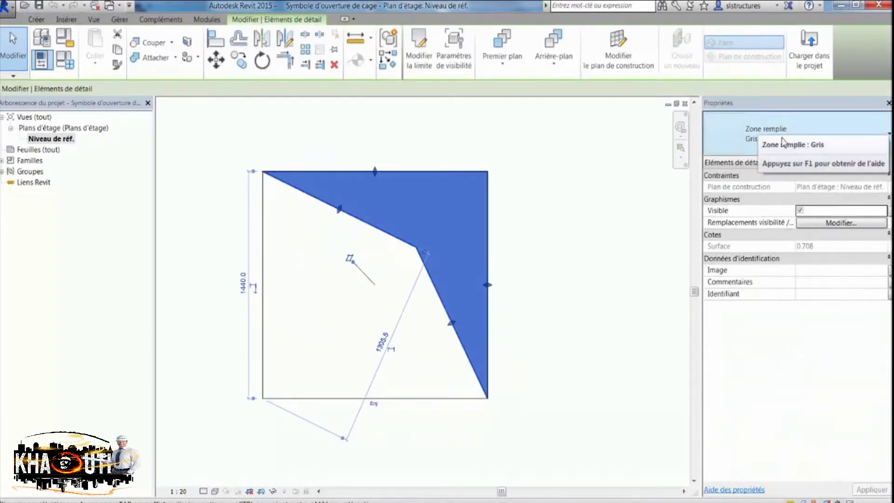
click(419, 72)
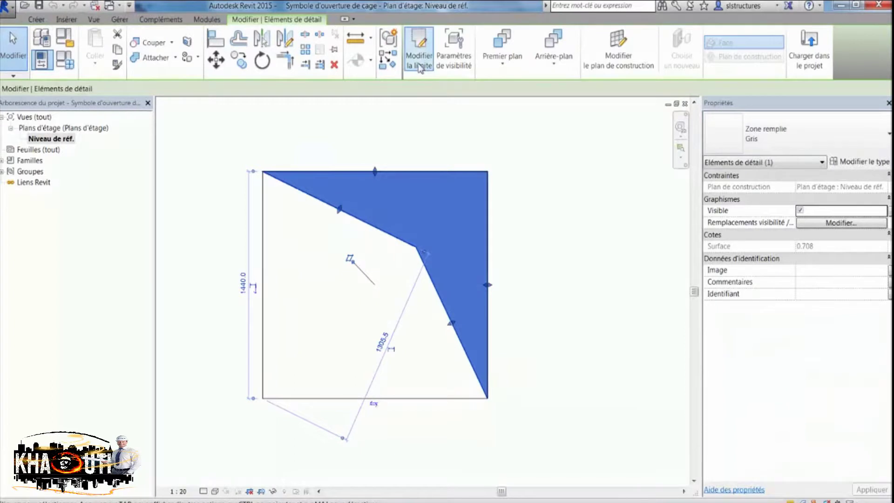
click(309, 196)
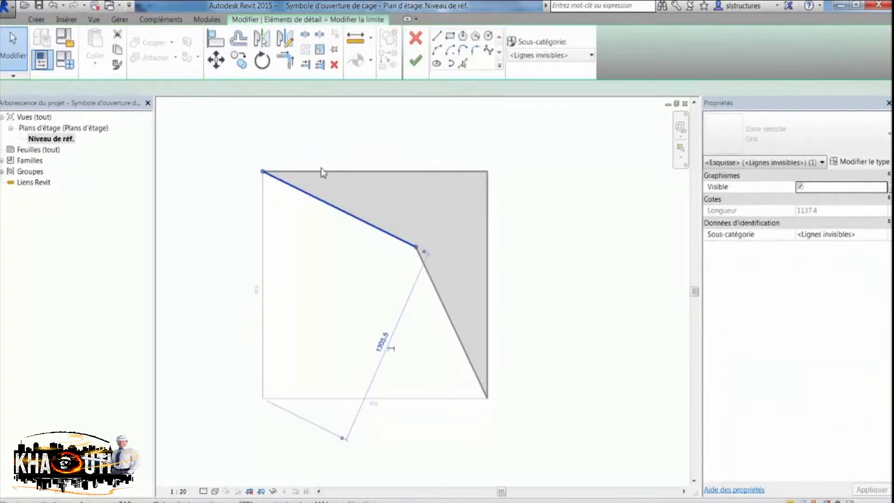
click(371, 210)
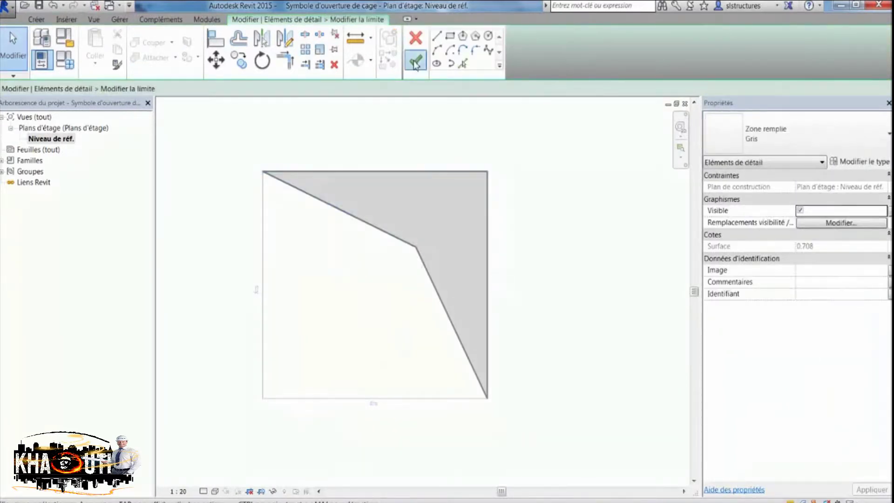
click(416, 61)
Inspect the symbol's left border line, and close the symbol family to return to the window elevation
click(343, 267)
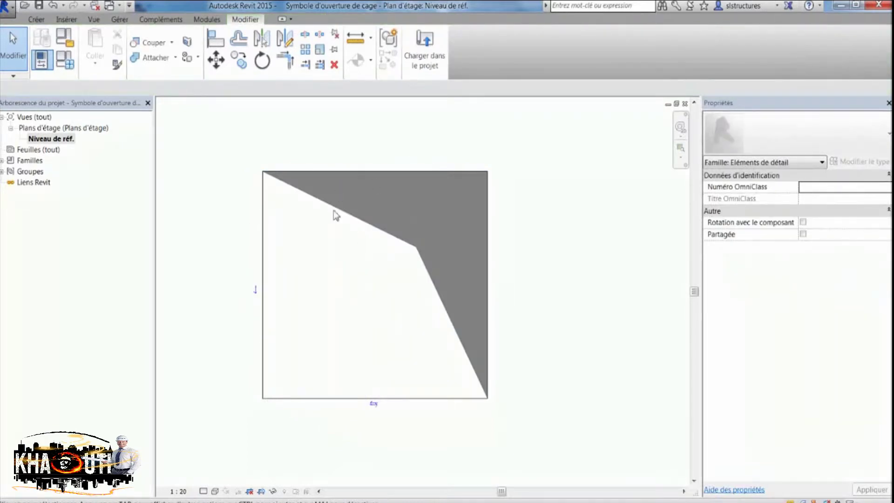
click(262, 222)
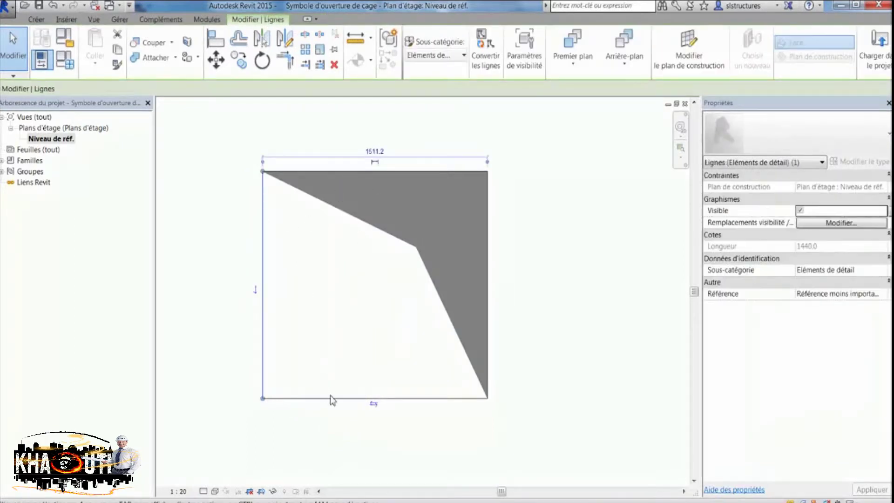
click(280, 303)
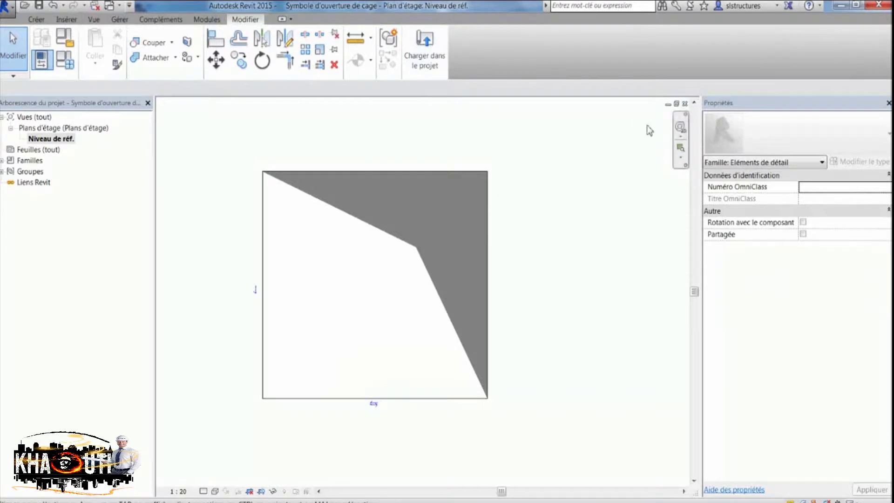
click(685, 104)
click(479, 270)
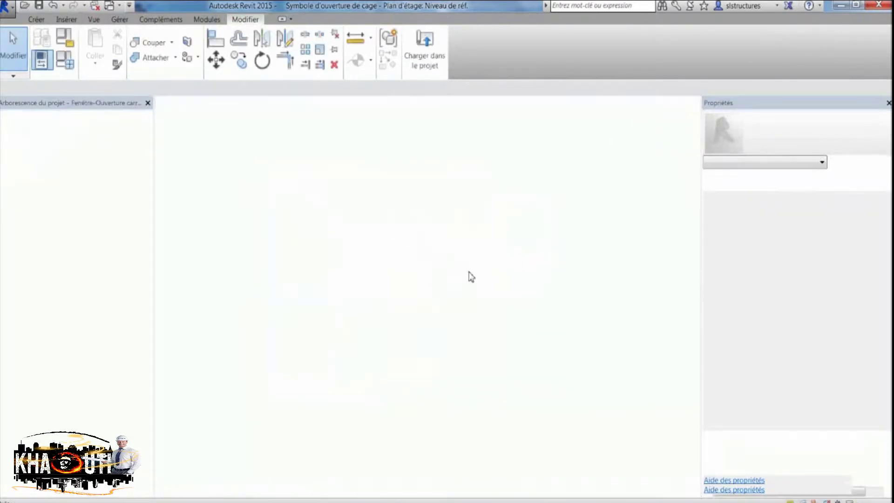
Flip the placed opening symbol horizontally so its shaded area lies along the top and left edges
click(333, 261)
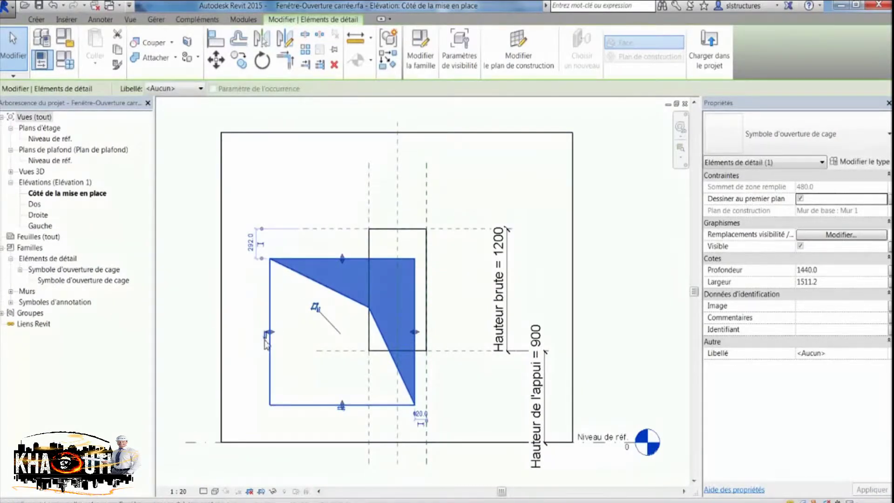
click(339, 410)
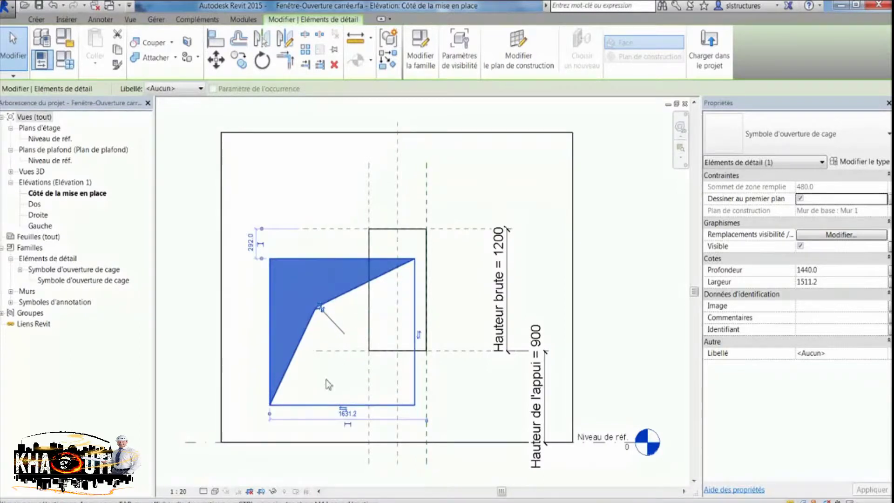
click(342, 409)
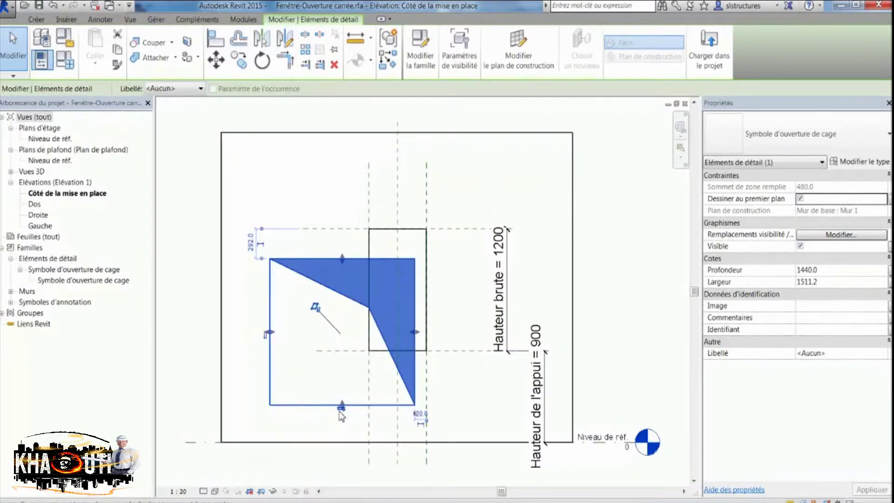
click(340, 409)
key(Escape)
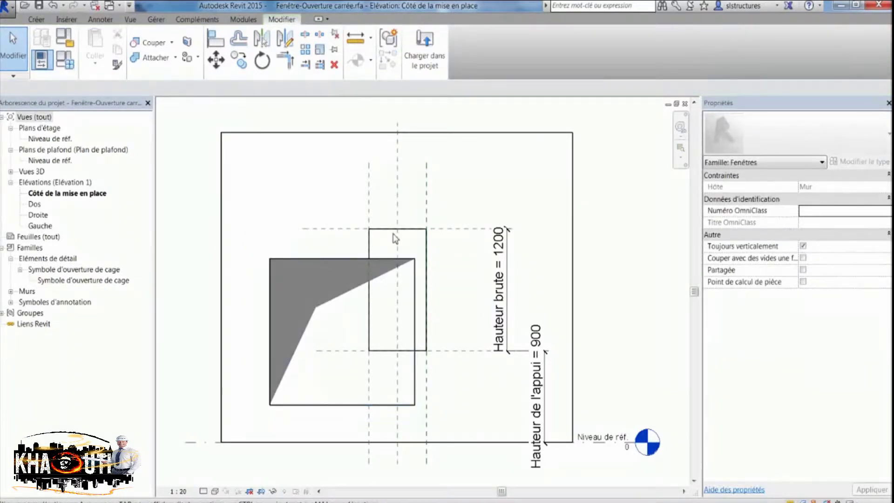
Move the symbol right to about 820 mm from the wall's left edge and stretch its top edge up to the Haut reference plane
click(336, 258)
drag(336, 258, 372, 260)
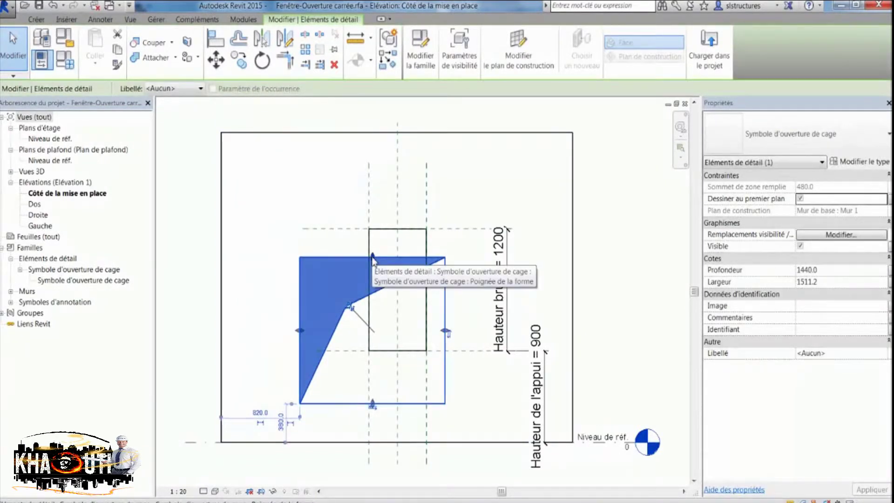
drag(372, 256, 375, 233)
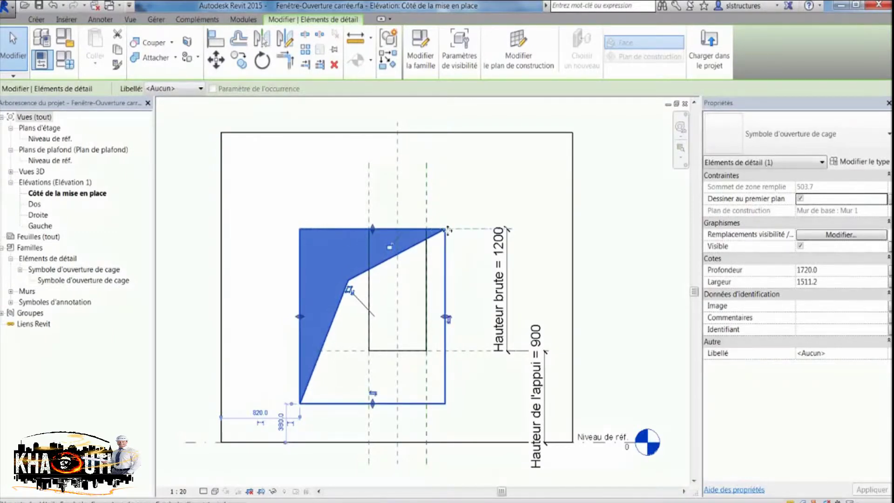
click(461, 266)
click(469, 229)
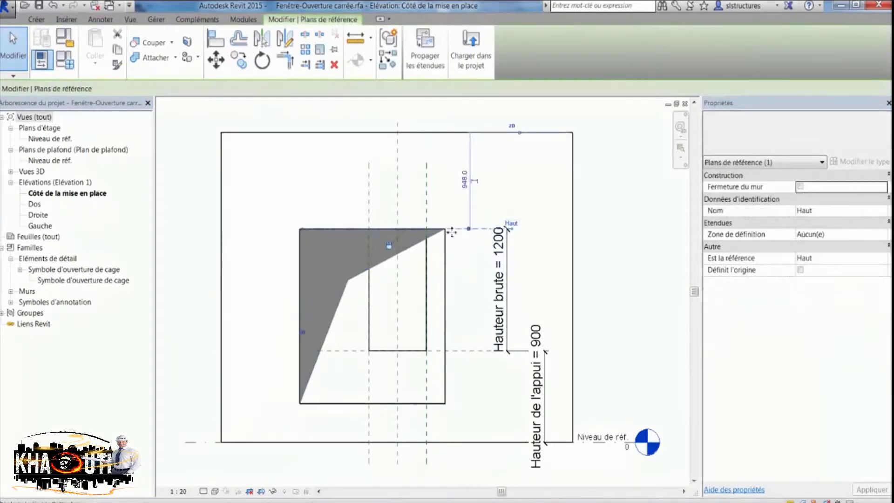
Test the symbol's link to the Haut reference plane by shifting the plane, and set the Hauteur brute dimension to 1300
drag(454, 240, 421, 253)
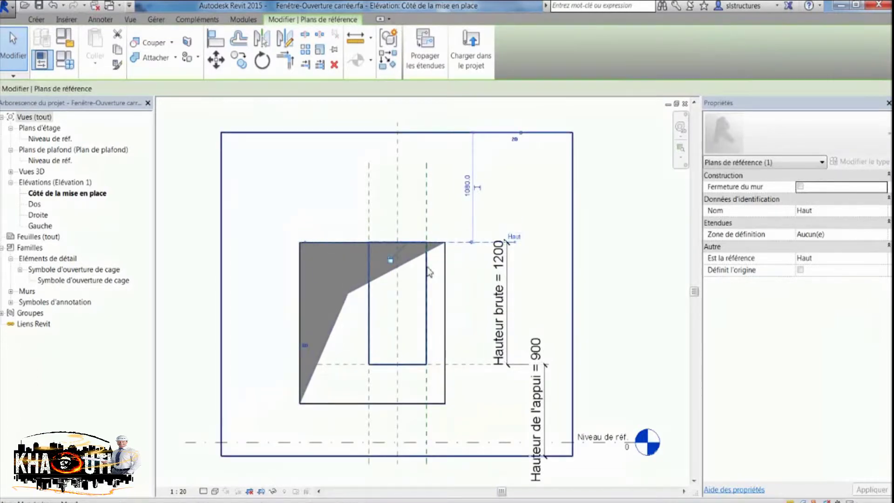
click(466, 295)
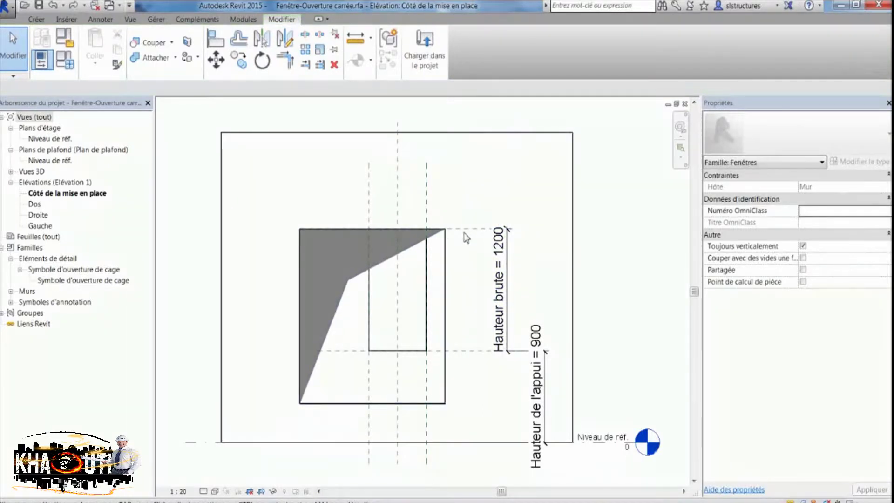
click(498, 286)
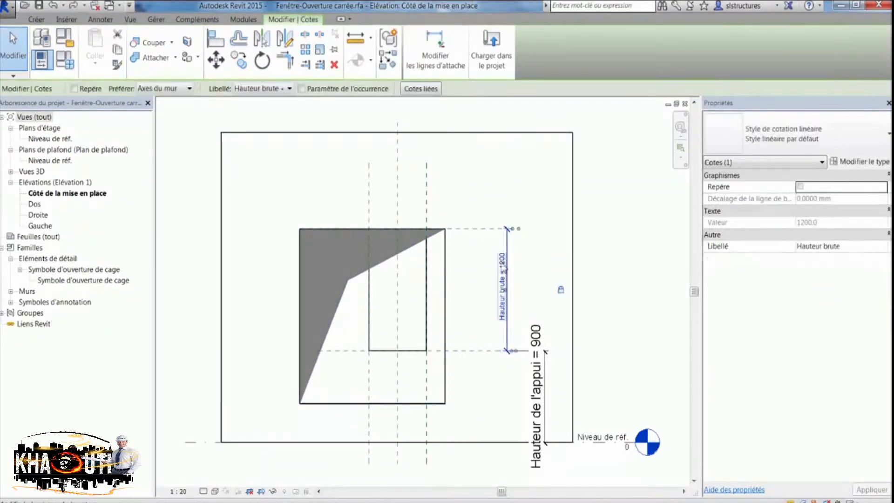
click(502, 267)
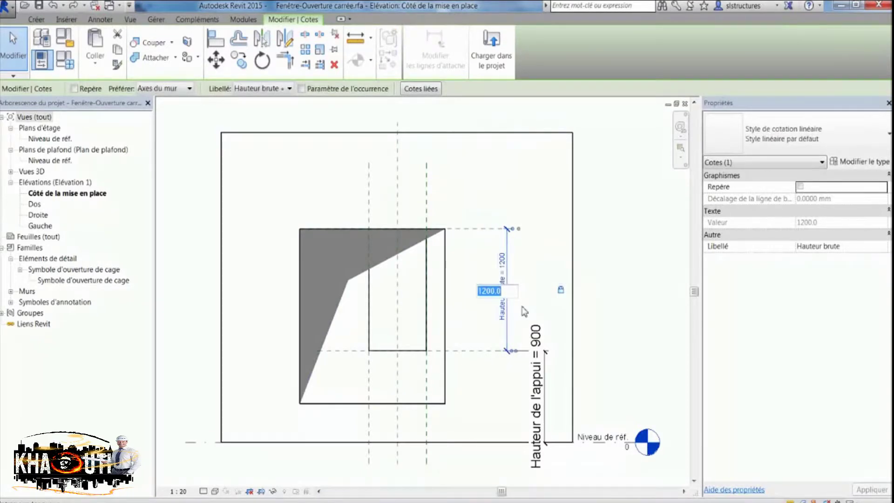
text(1300)
key(Return)
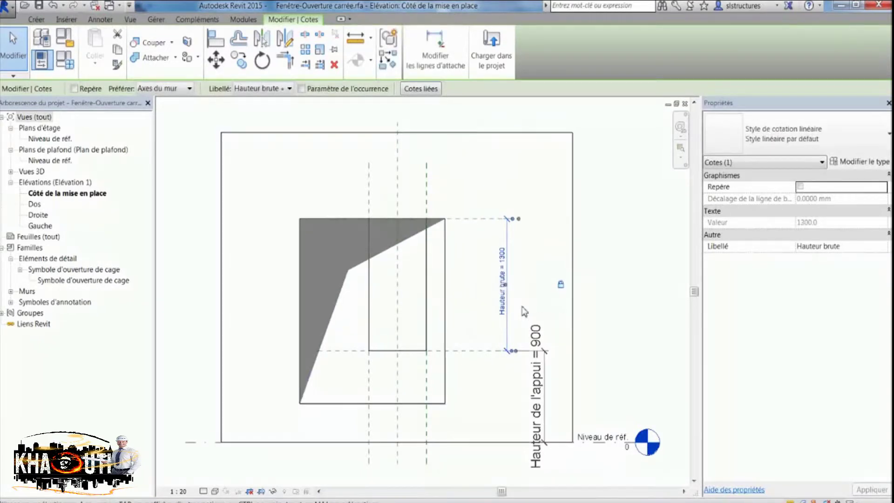
click(273, 247)
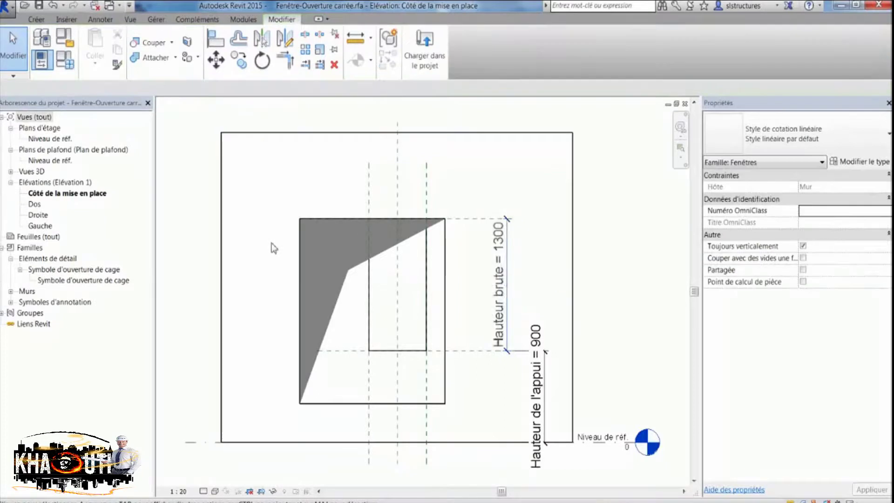
Stretch the opening symbol's left edge onto the opening's left reference plane and lock it there
click(309, 268)
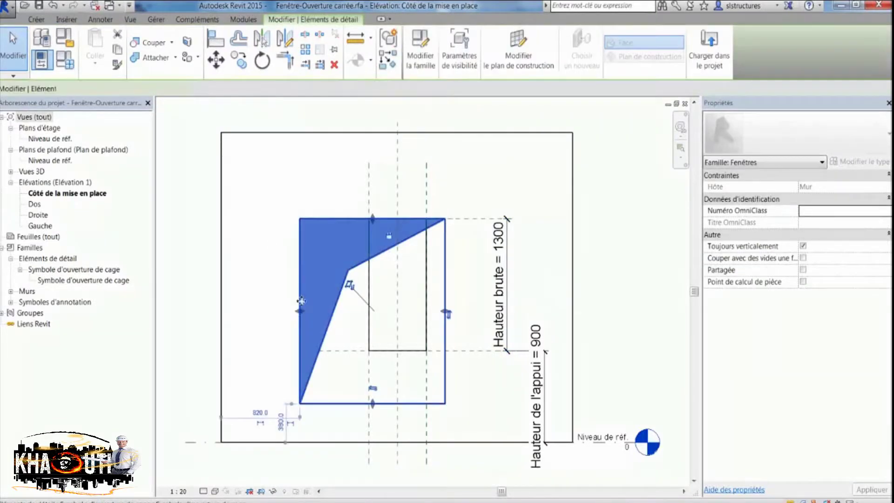
drag(299, 314, 373, 317)
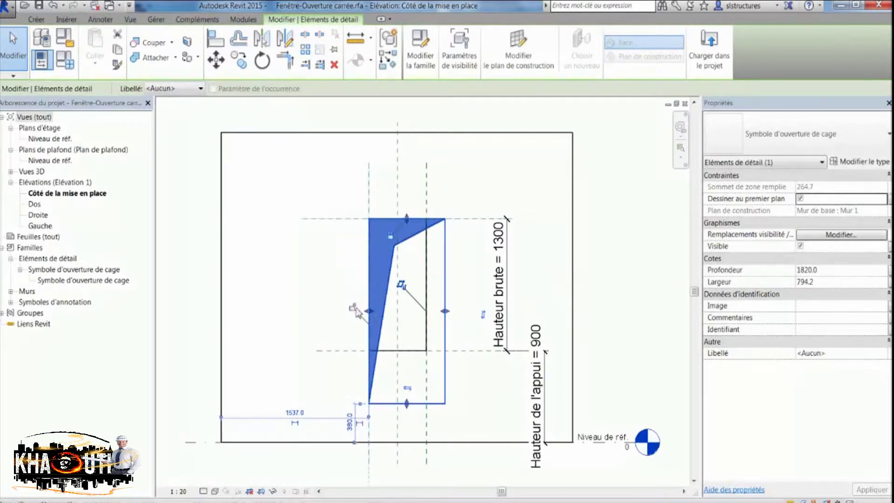
click(353, 307)
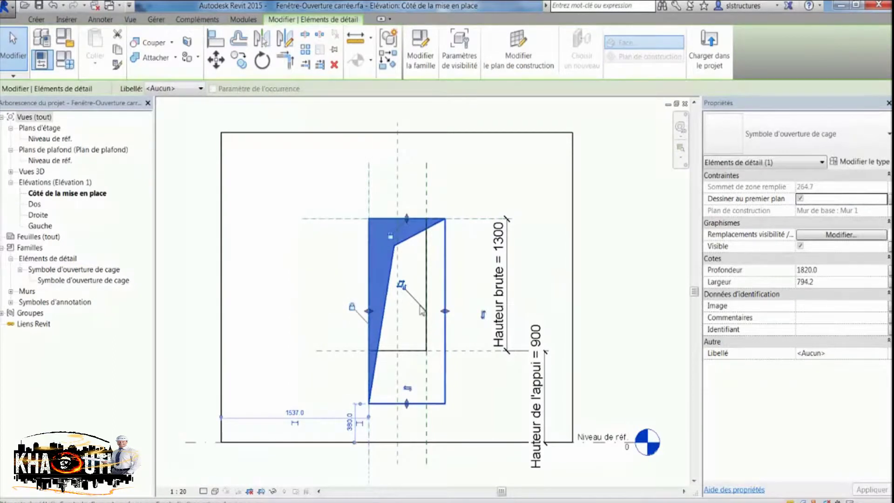
Stretch the symbol's right edge to the opening's right reference plane and lock it, and raise its bottom edge to the sill reference plane
drag(445, 311, 427, 311)
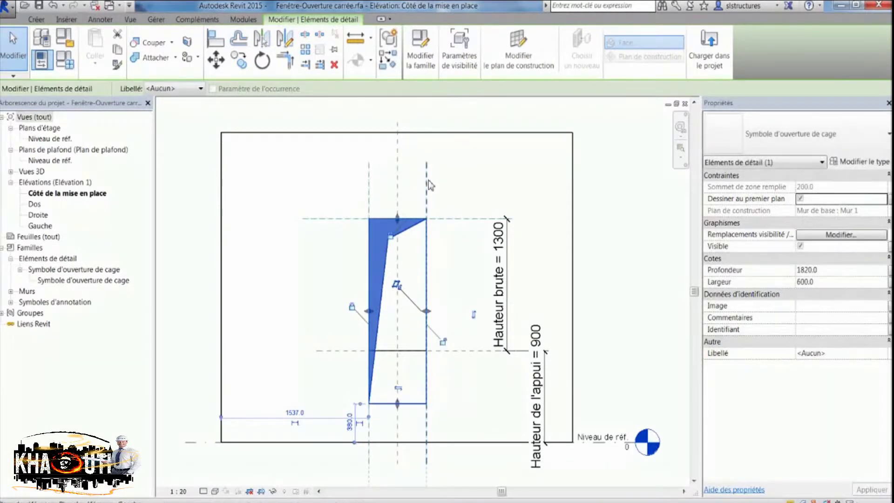
click(442, 342)
drag(397, 403, 403, 357)
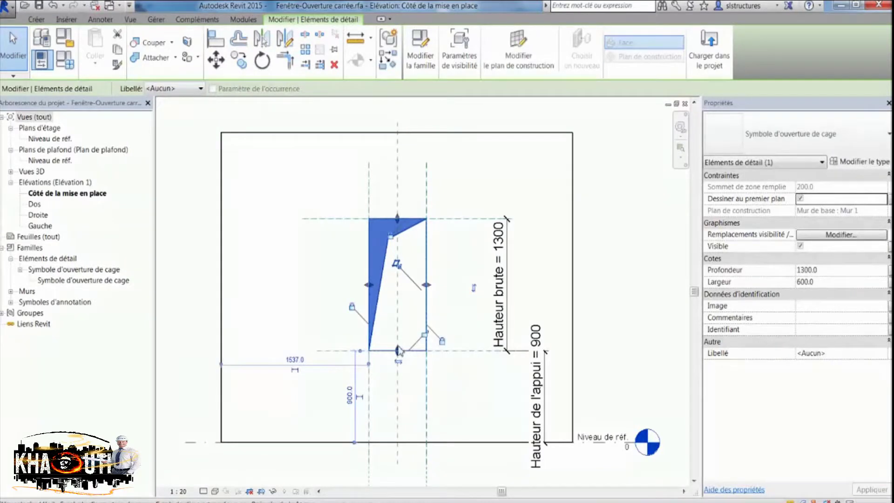
click(460, 313)
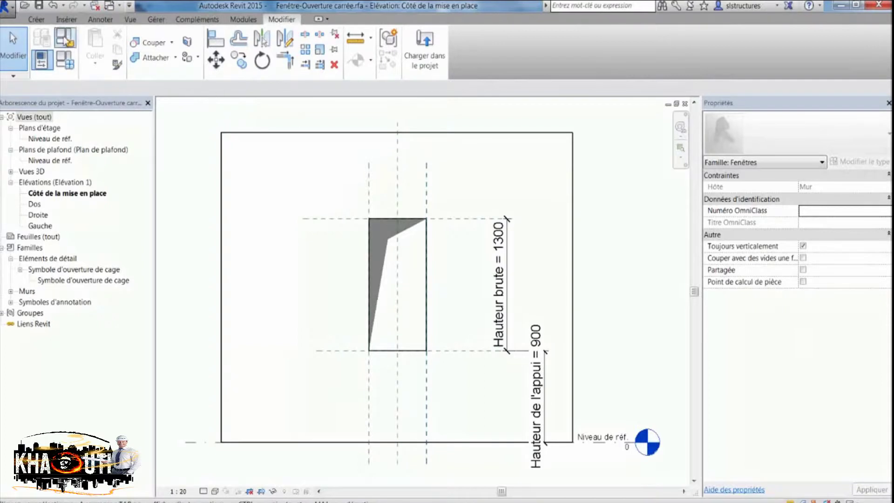
click(13, 14)
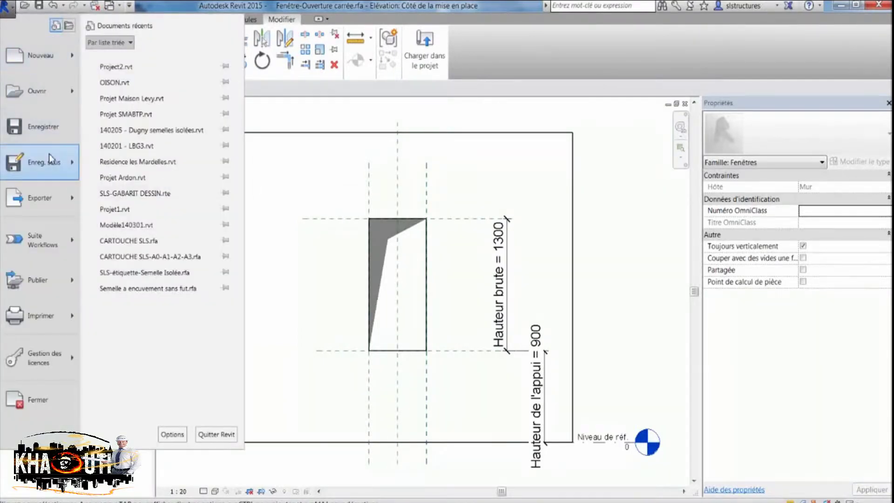
mouse_move(52, 159)
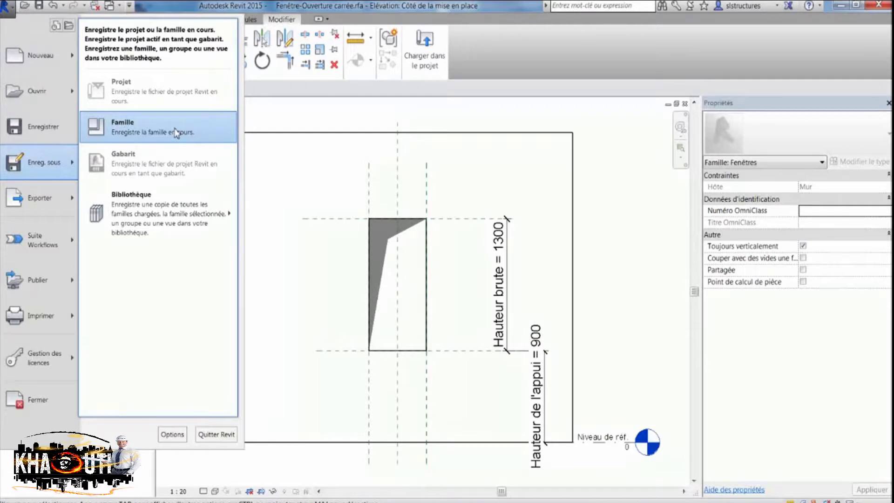
click(297, 123)
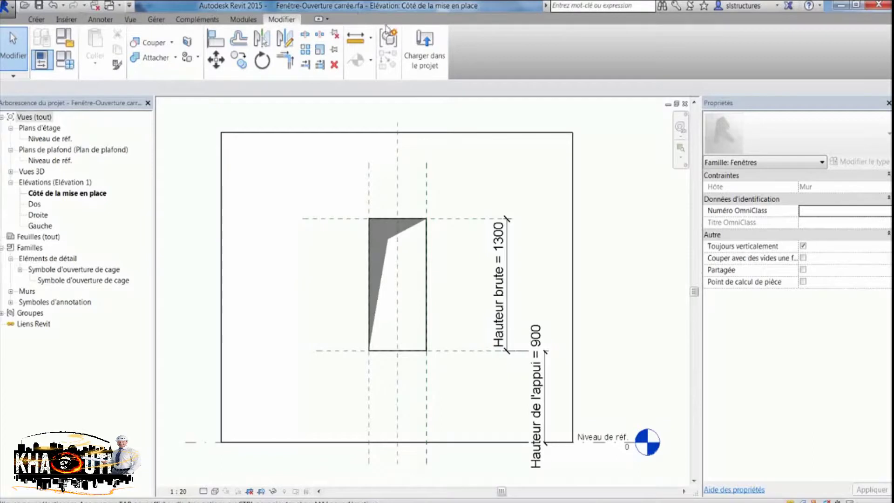
Load the Fenêtre-Ouverture carrée family into Project2, replacing the existing version
click(411, 63)
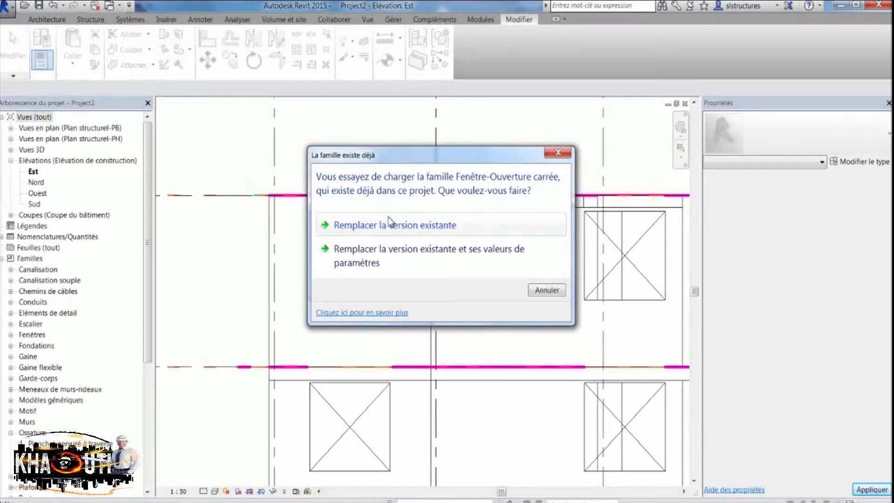
click(443, 226)
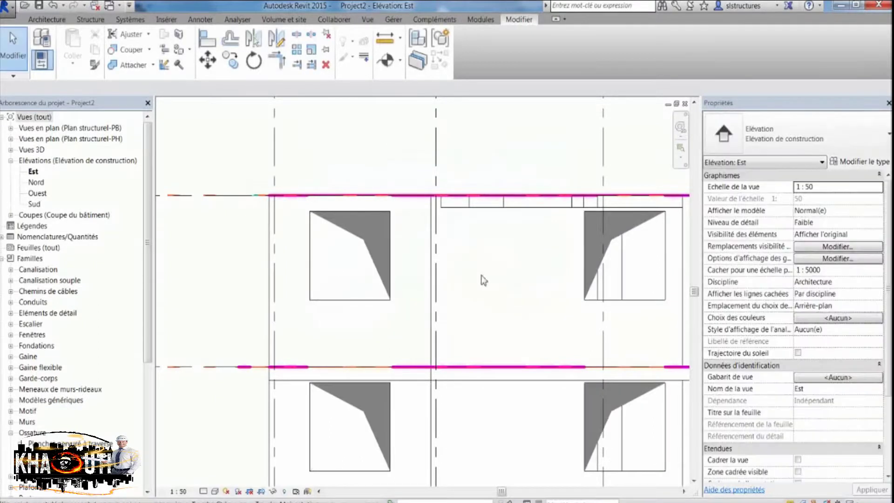
Examine the shaded opening symbols on the windows across the Est elevation
middle_drag(482, 278, 346, 248)
scroll(346, 248, down, 5)
middle_drag(370, 284, 228, 273)
middle_drag(330, 296, 486, 369)
scroll(306, 302, up, 2)
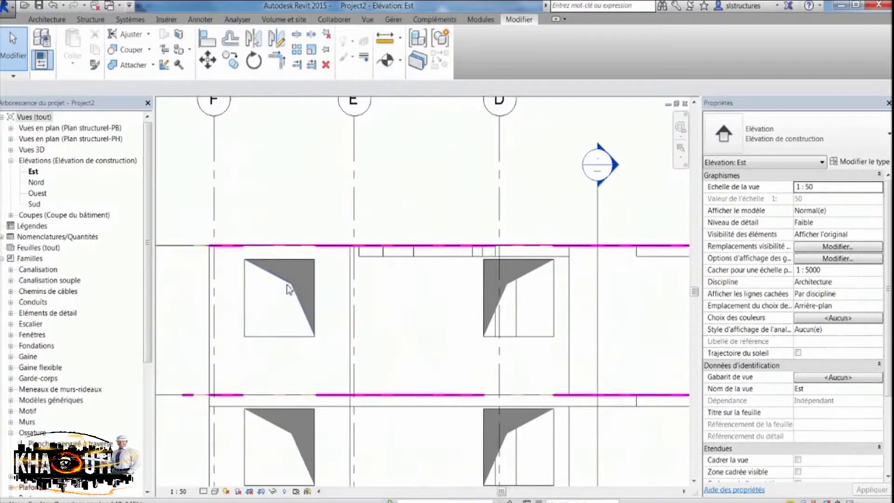
scroll(306, 273, down, 2)
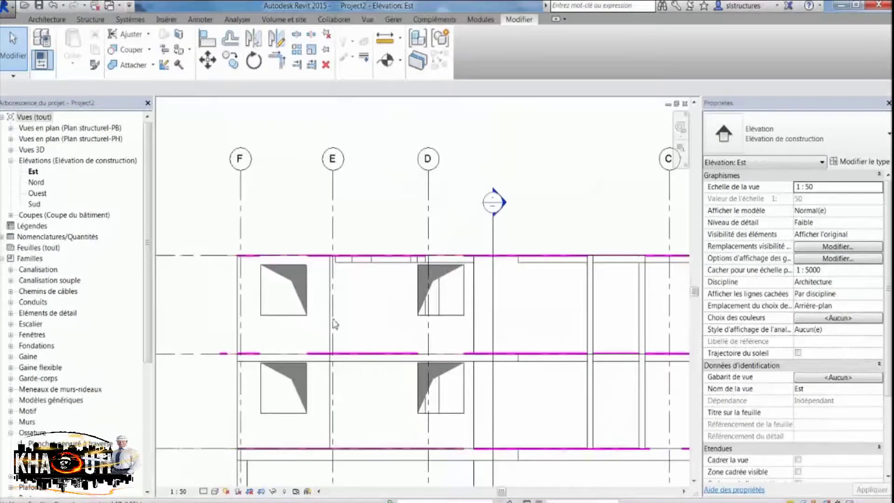
scroll(223, 356, down, 1)
middle_drag(242, 364, 214, 291)
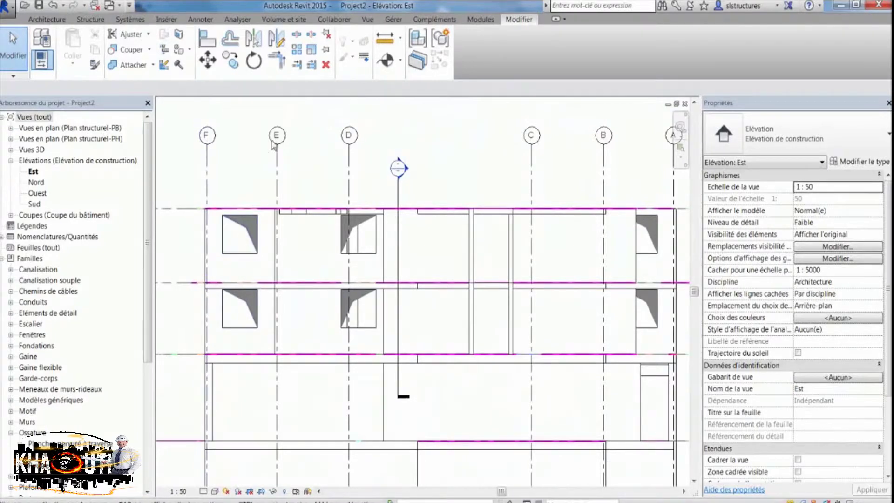
scroll(350, 221, down, 1)
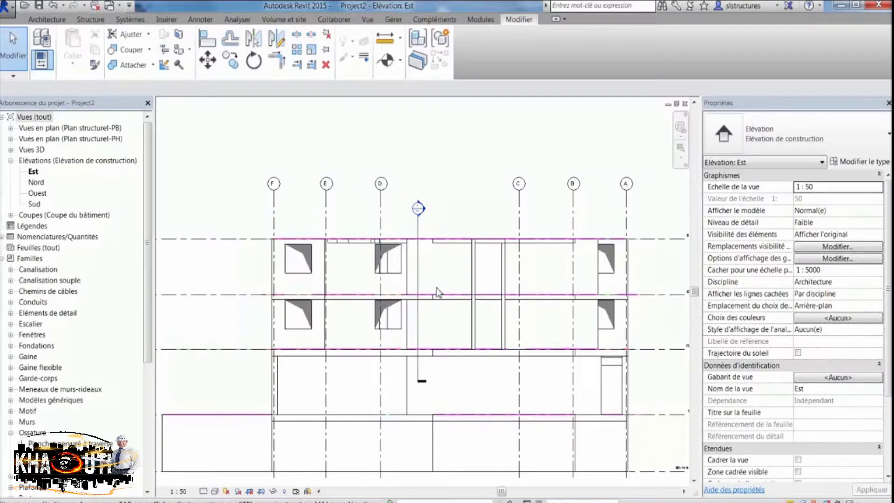
Open the project's {3D} view and inspect the building closely
click(10, 149)
double_click(36, 161)
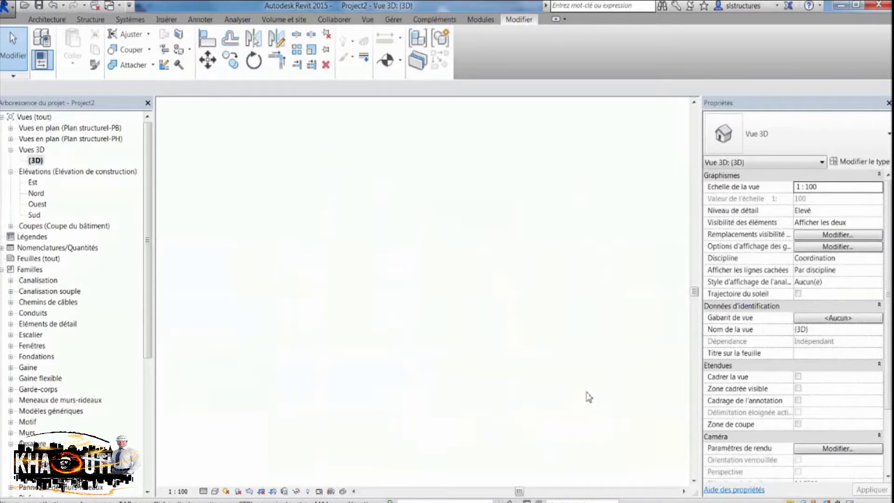
scroll(370, 259, up, 5)
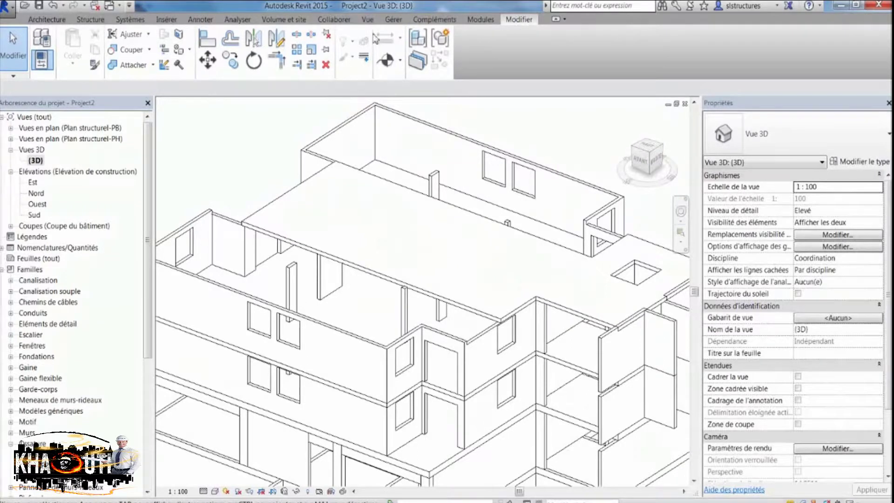
Start creating a new family from a template file
click(91, 19)
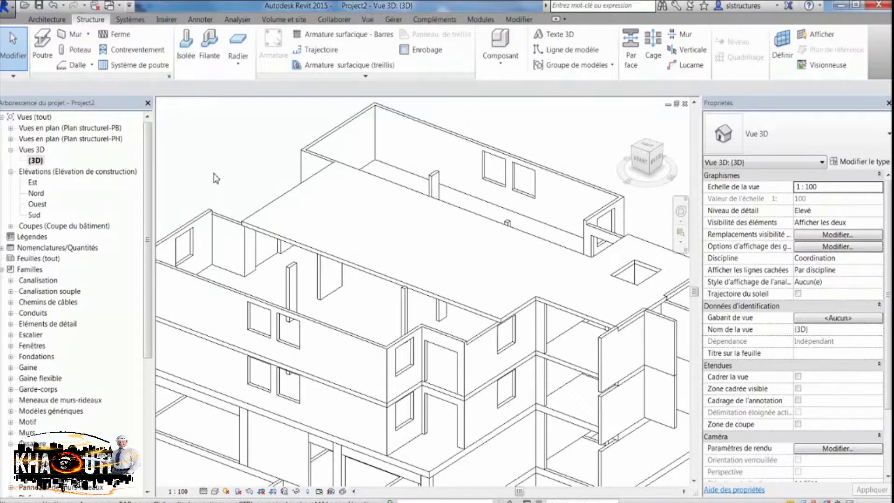
click(4, 6)
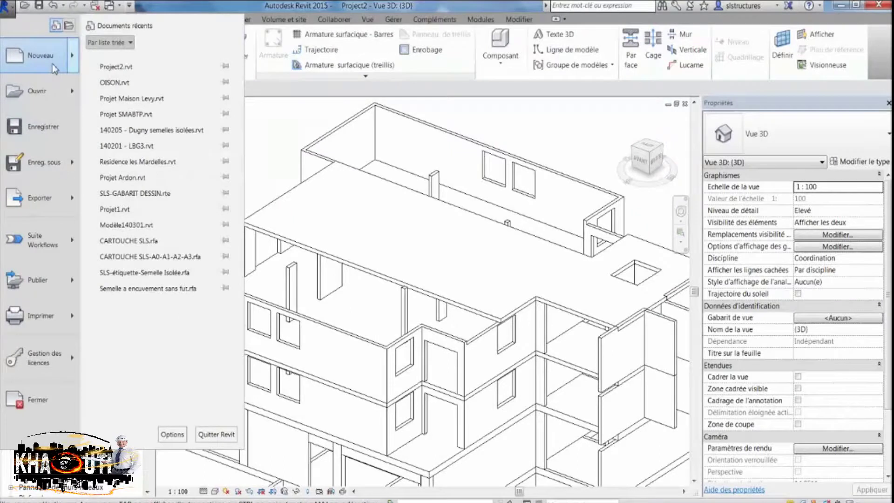
mouse_move(55, 69)
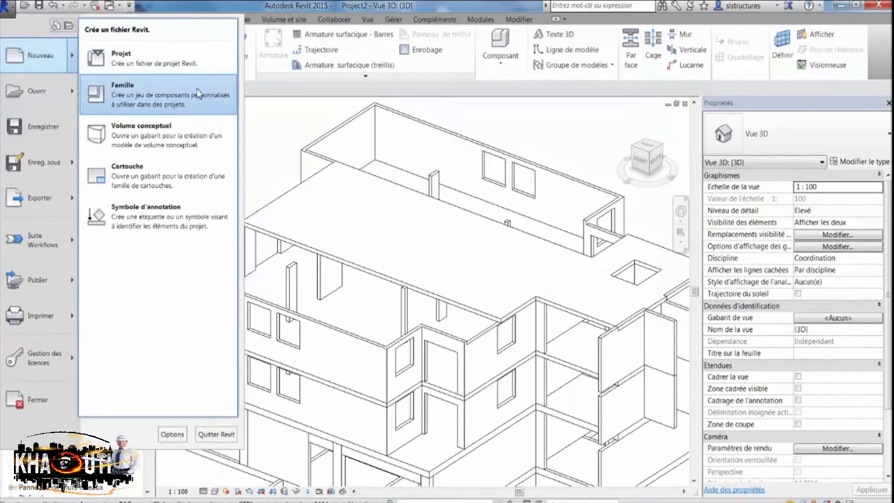
click(158, 88)
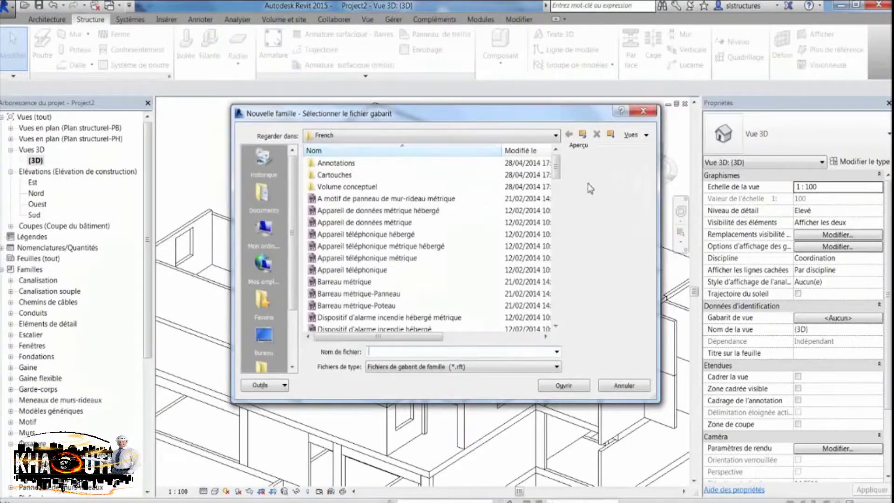
Examine the family templates available in the Annotations and Volume conceptuel folders
scroll(559, 176, down, 1)
scroll(559, 176, up, 1)
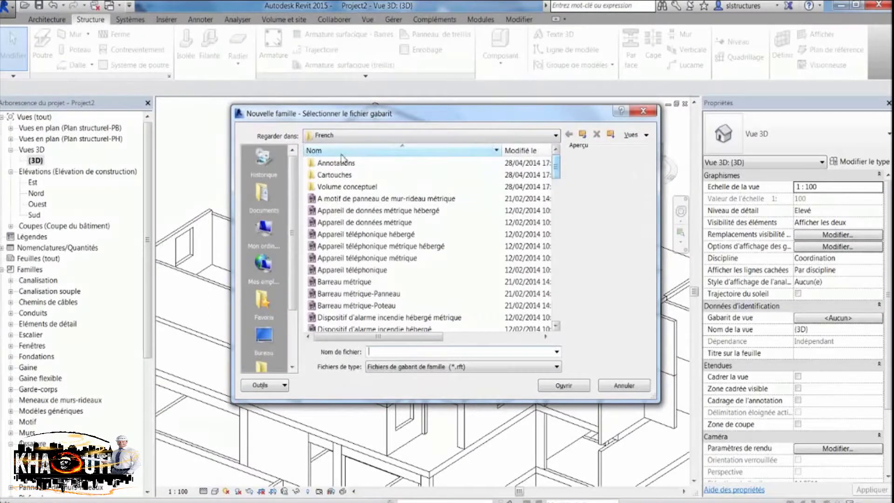
double_click(336, 163)
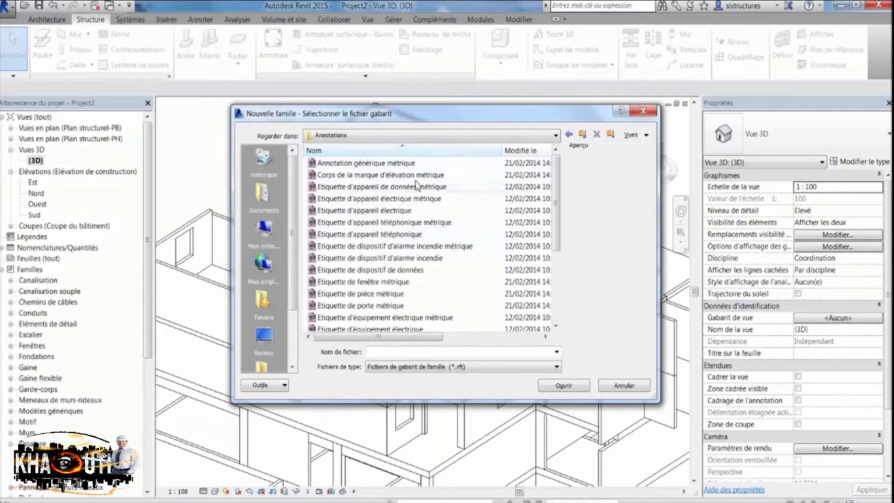
scroll(553, 186, down, 3)
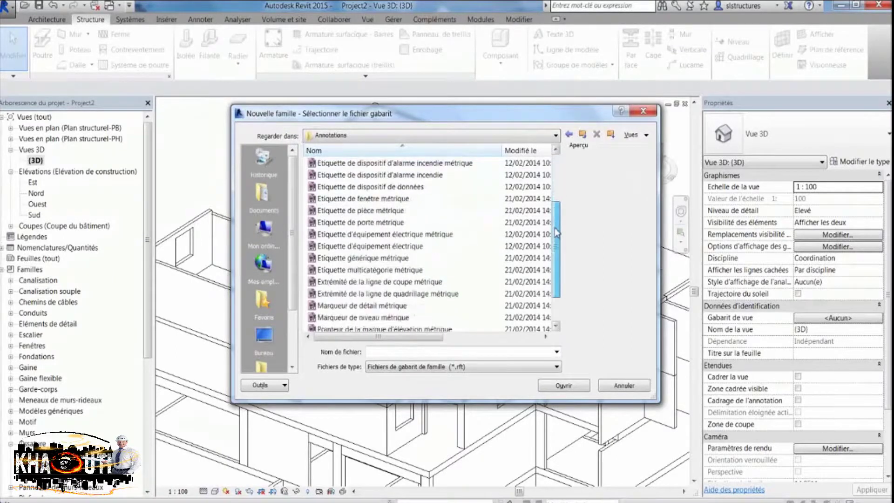
scroll(557, 170, up, 3)
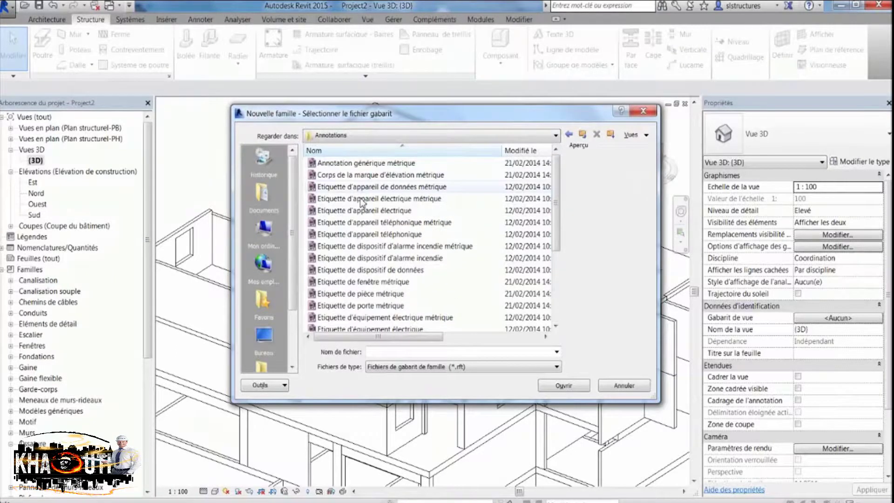
click(583, 134)
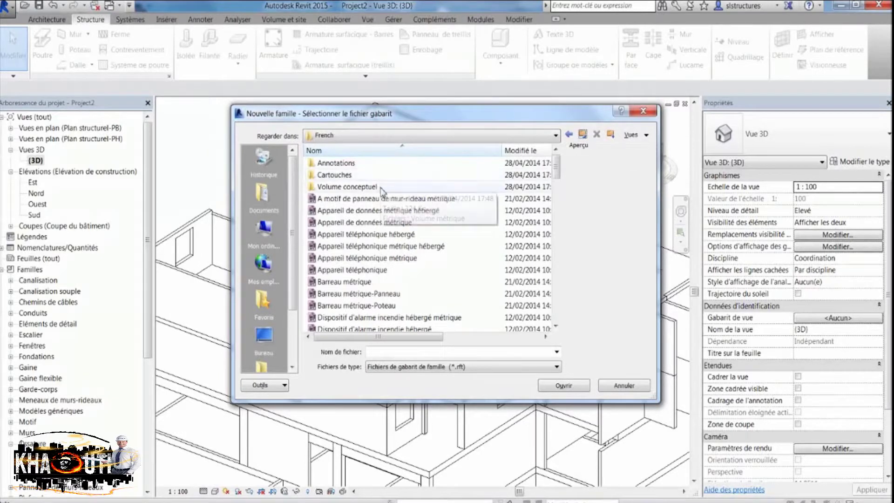
click(375, 186)
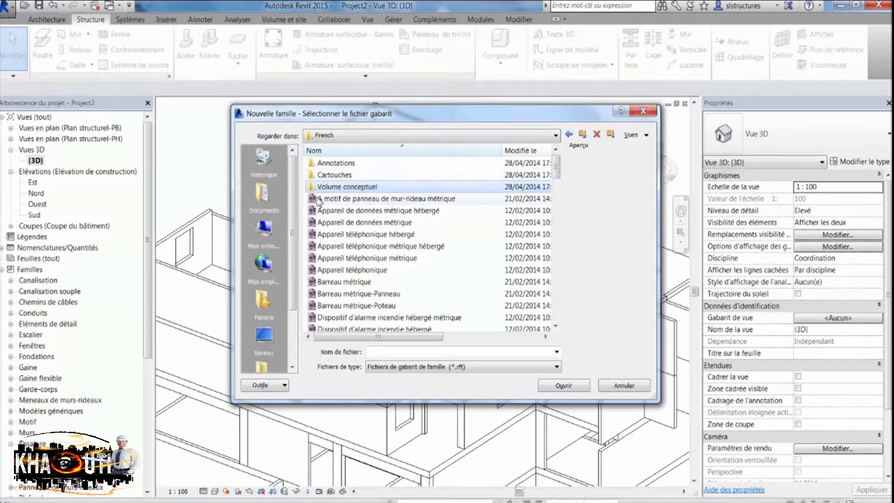
double_click(329, 187)
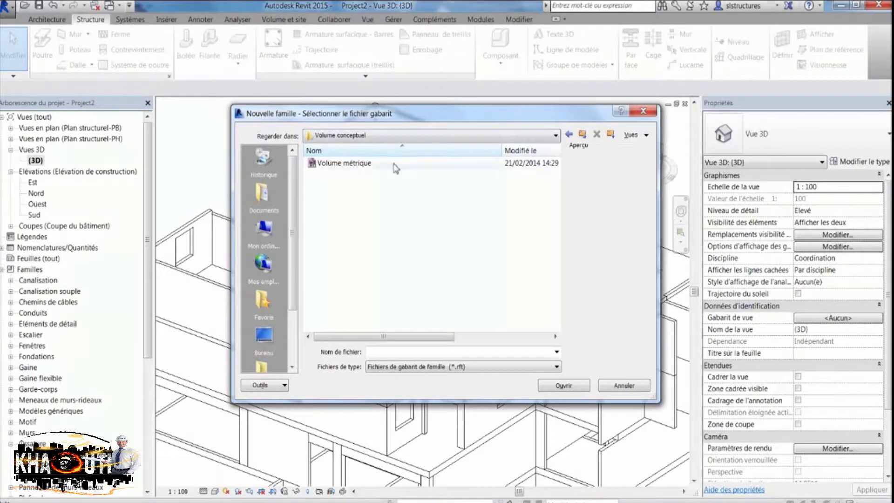
click(582, 135)
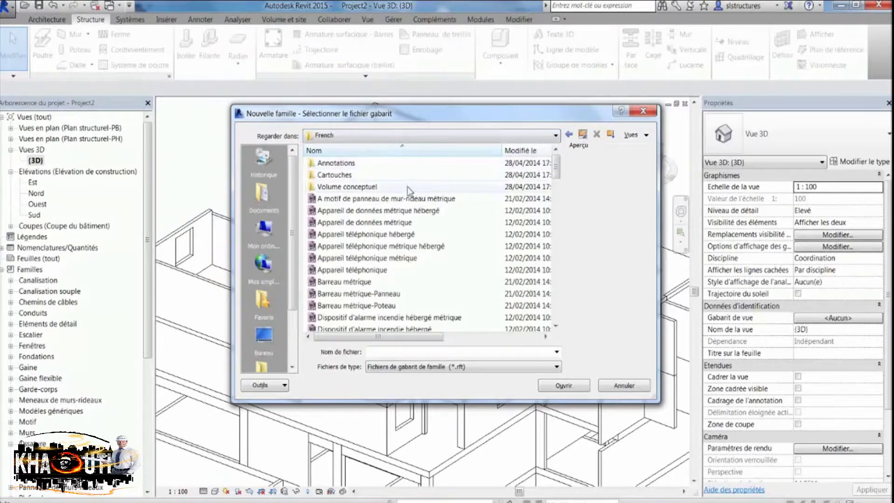
Create a new family from the floor-based template Modèle générique métrique (sol)
mouse_move(555, 170)
mouse_down()
mouse_move(565, 261)
mouse_move(561, 209)
mouse_up()
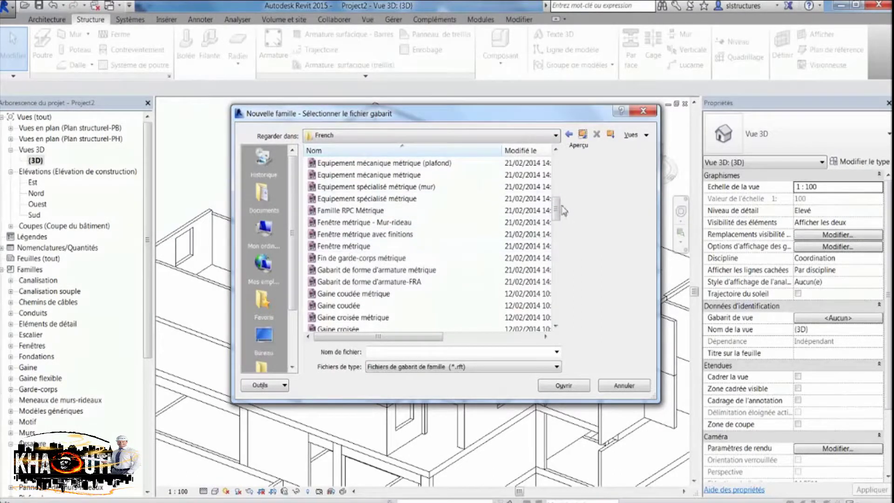
drag(557, 208, 558, 240)
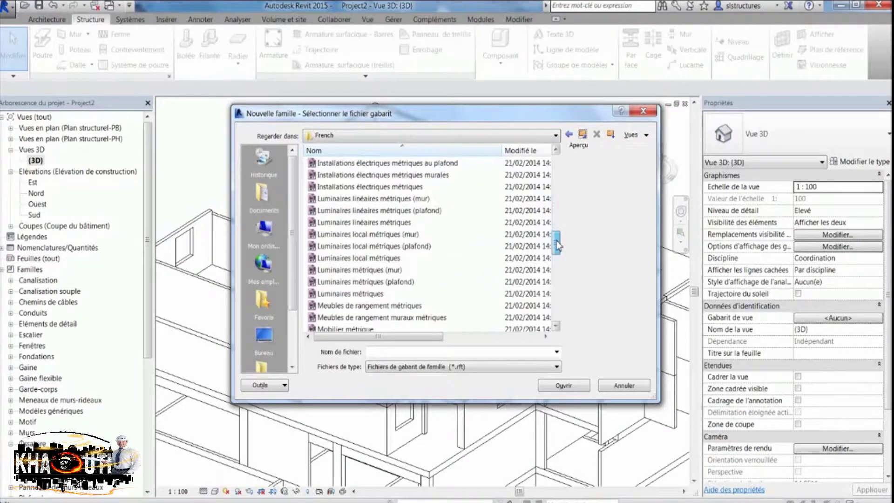
mouse_move(558, 245)
mouse_down()
mouse_move(561, 273)
mouse_move(559, 263)
mouse_up()
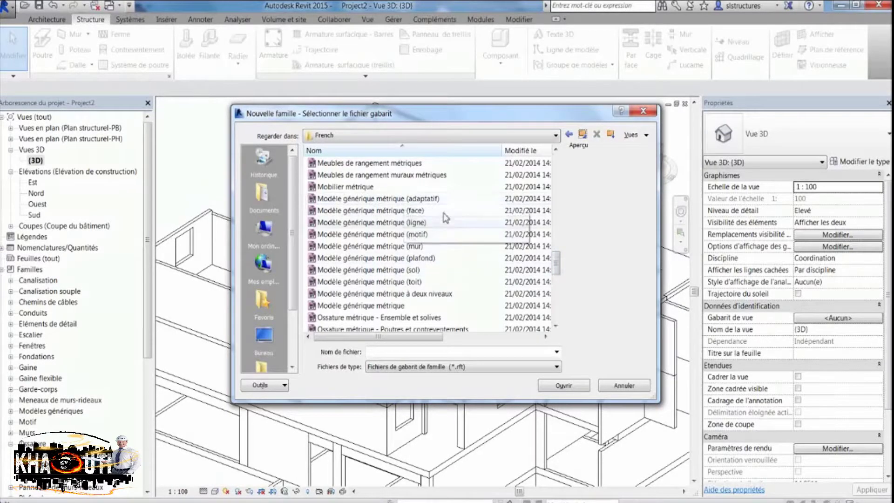
click(416, 271)
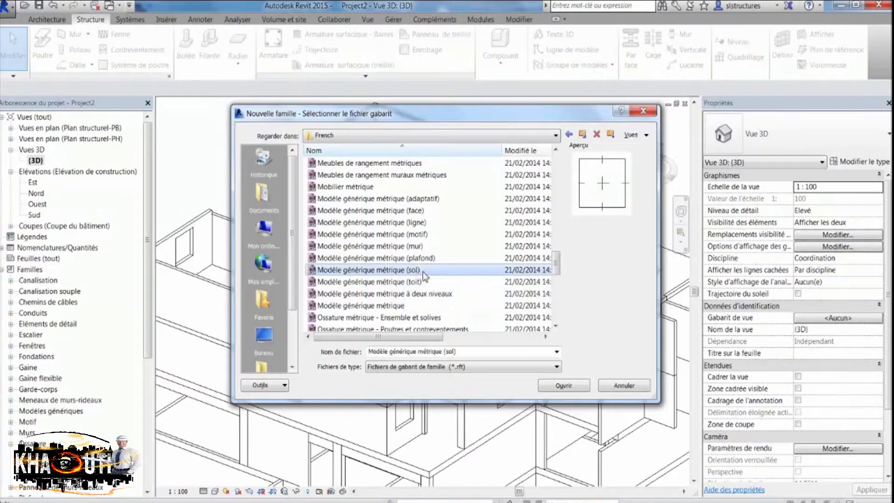
click(565, 386)
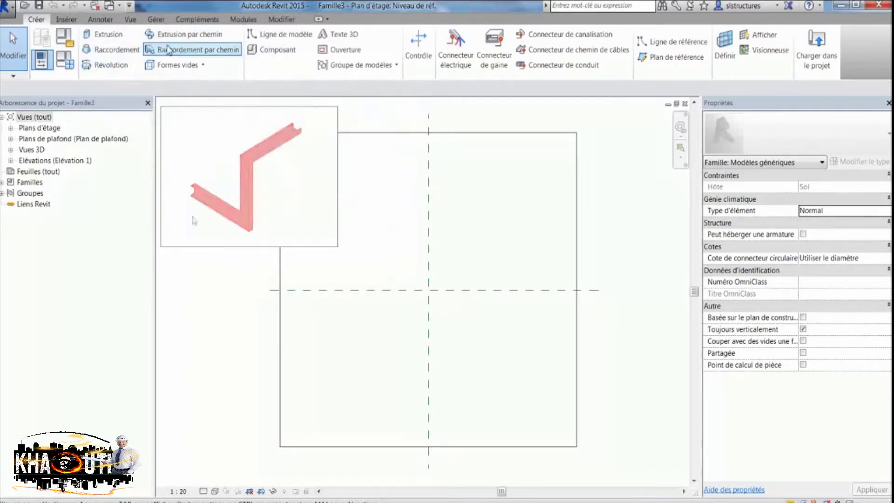
Create a void extrusion from a rectangle about 1960 by 2060 mm around the reference plane intersection, keeping the 250 mm depth
click(203, 66)
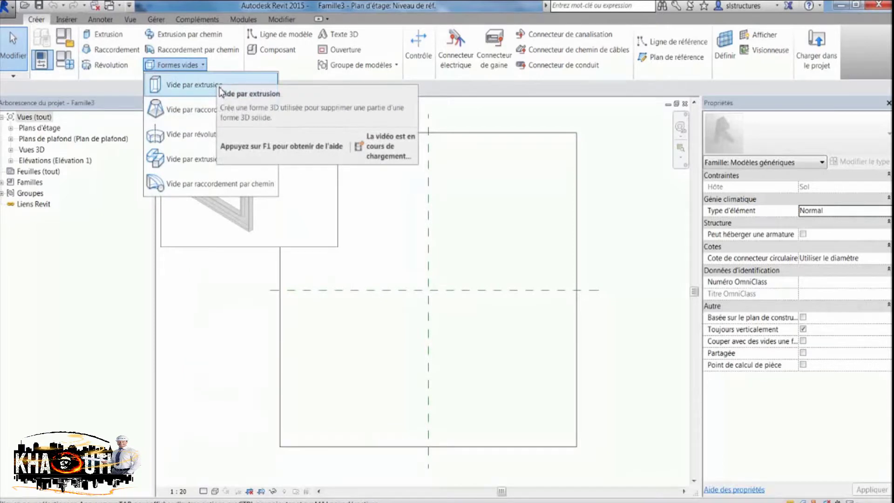
click(195, 89)
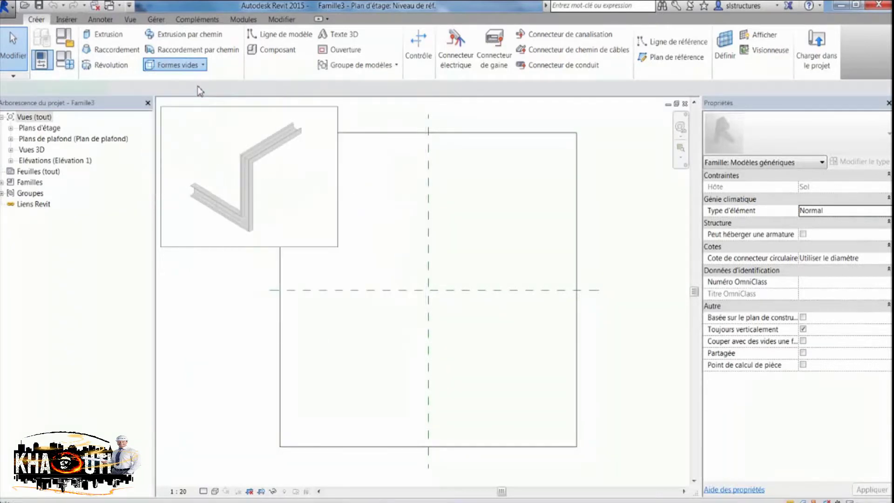
mouse_move(427, 222)
middle_down()
mouse_move(430, 279)
mouse_move(467, 210)
mouse_move(445, 197)
middle_up()
scroll(424, 276, down, 1)
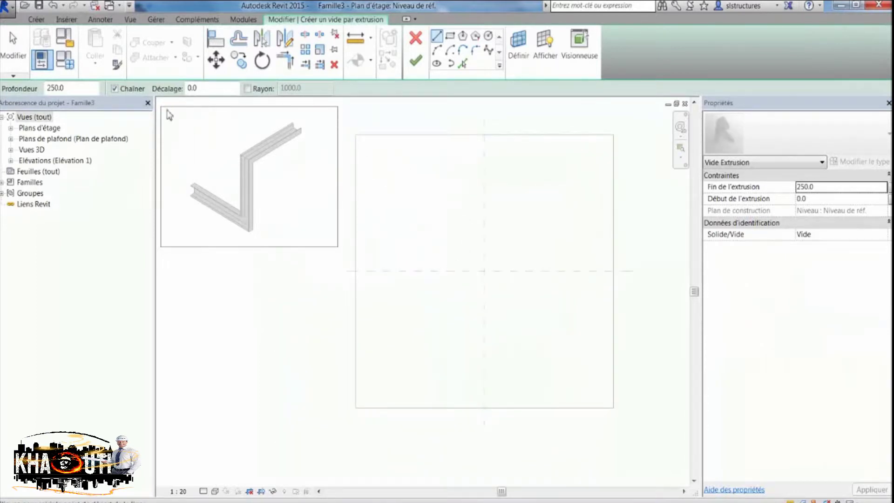
middle_drag(475, 225, 455, 226)
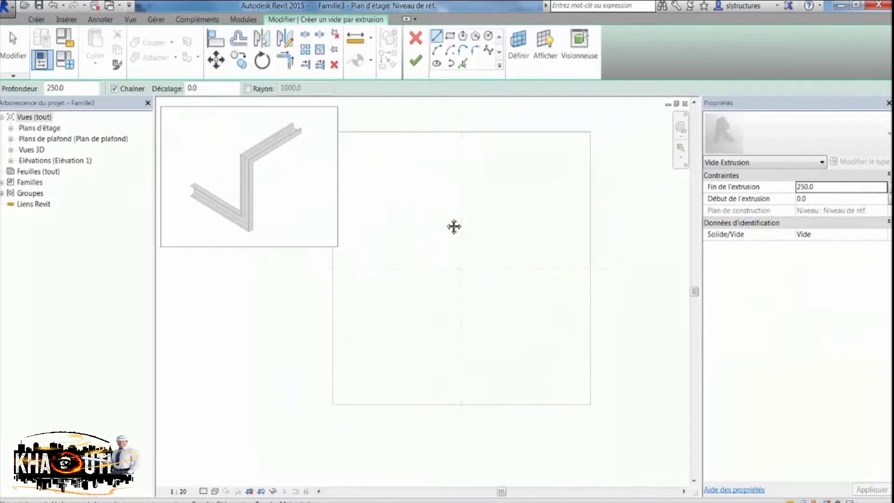
click(450, 35)
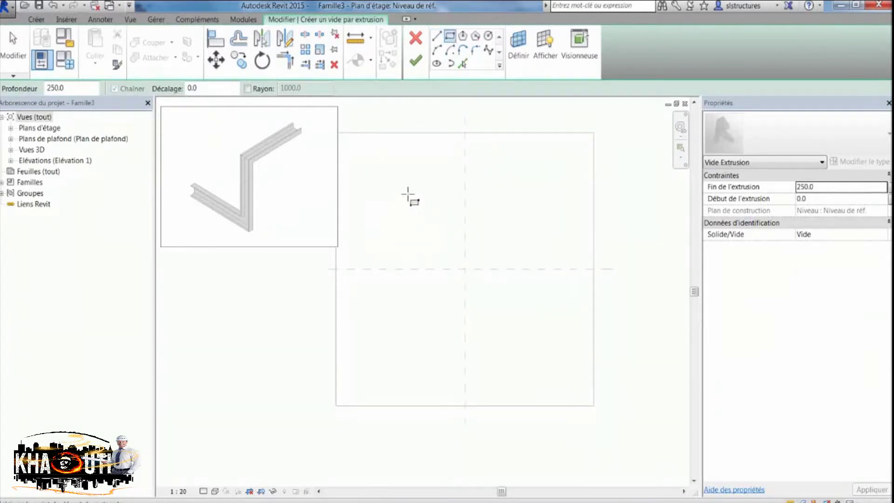
click(402, 190)
click(459, 276)
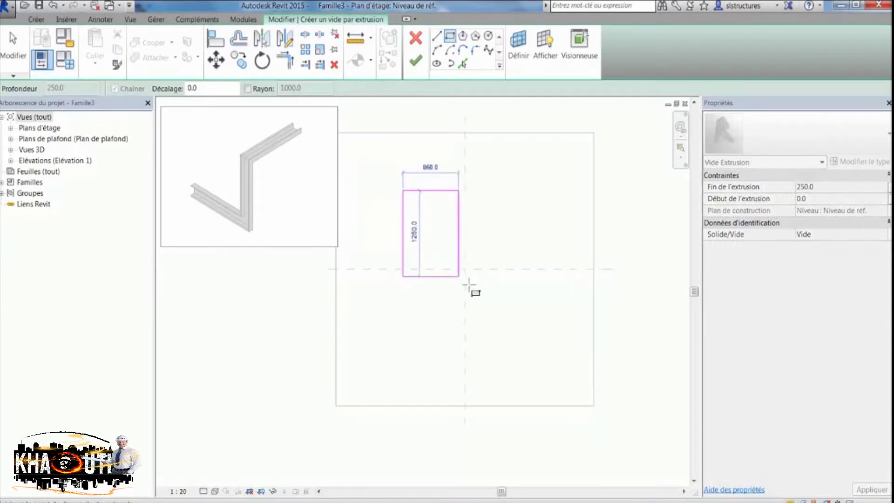
click(529, 331)
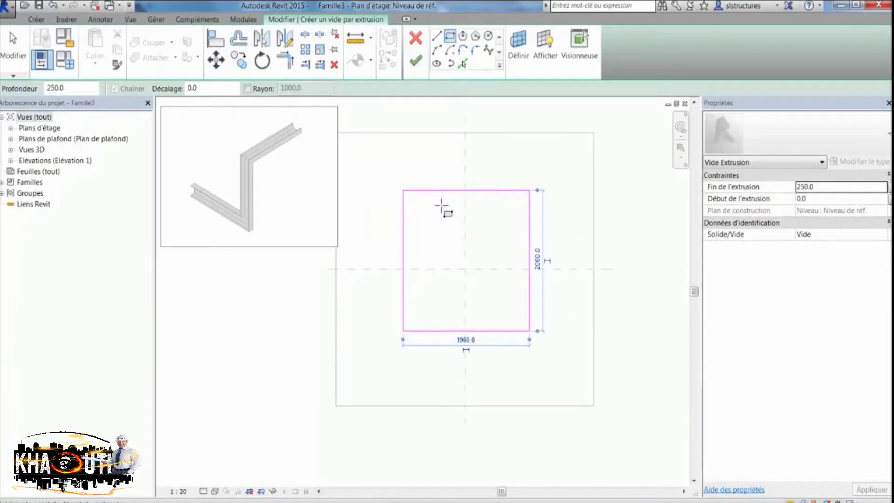
click(416, 60)
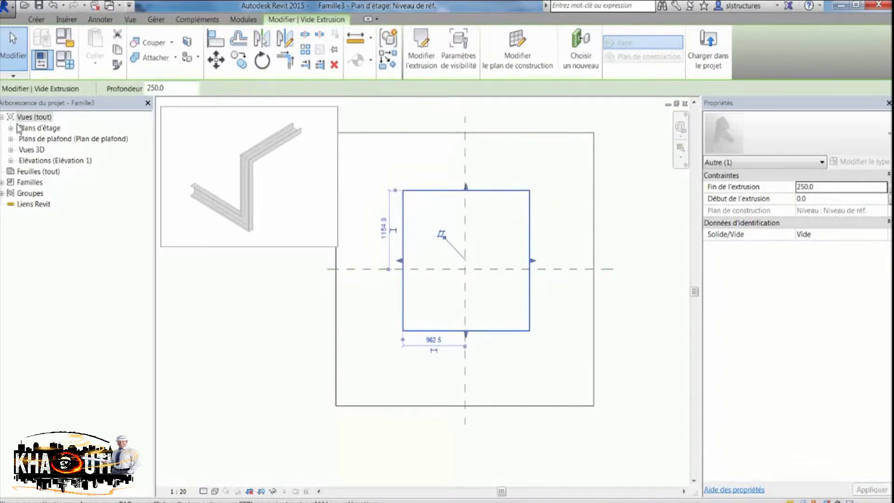
Open the family's 3D view Vue 1 and clear the selection of the void
click(10, 149)
double_click(38, 160)
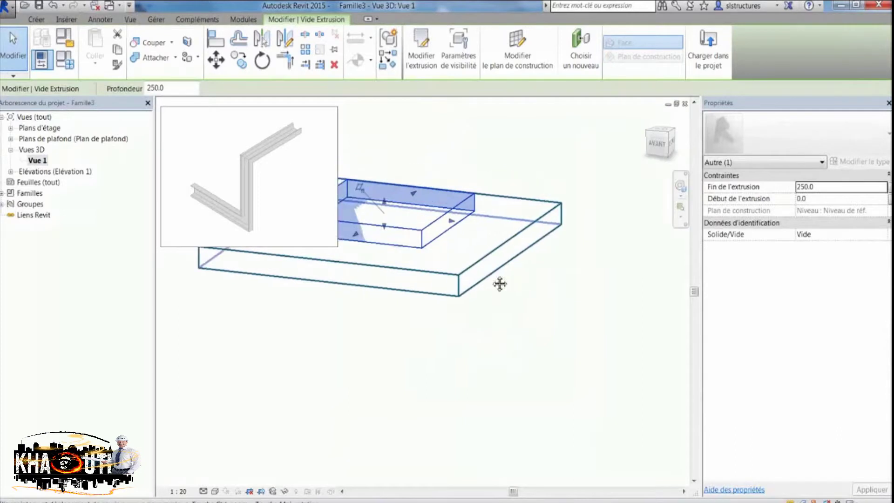
click(434, 176)
scroll(449, 193, down, 3)
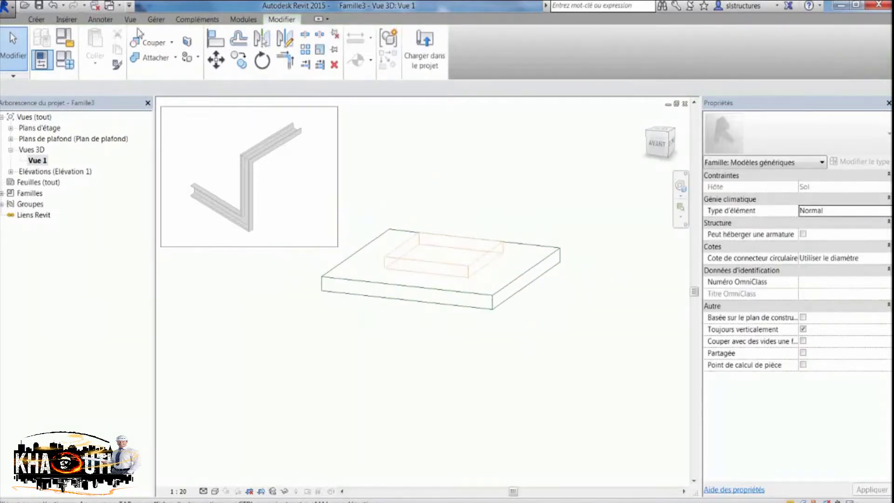
click(37, 19)
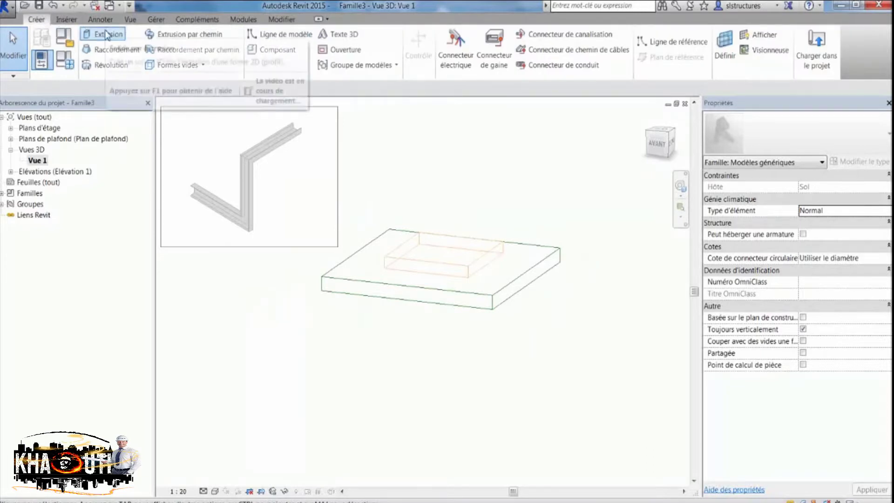
click(841, 5)
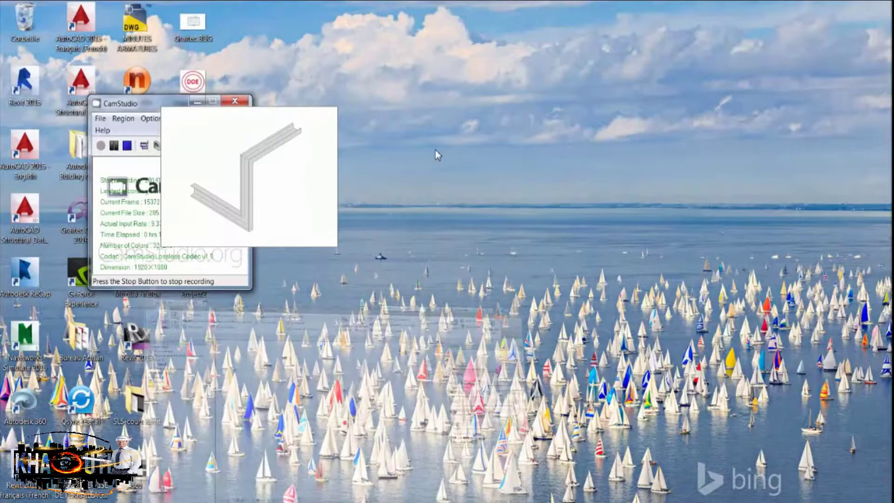
click(251, 501)
Examine the position of the void extrusion relative to the host floor in 3D, checking its extrusion constraints
middle_drag(425, 245, 423, 383)
middle_drag(413, 348, 448, 263)
shift+middle_drag(448, 303, 483, 290)
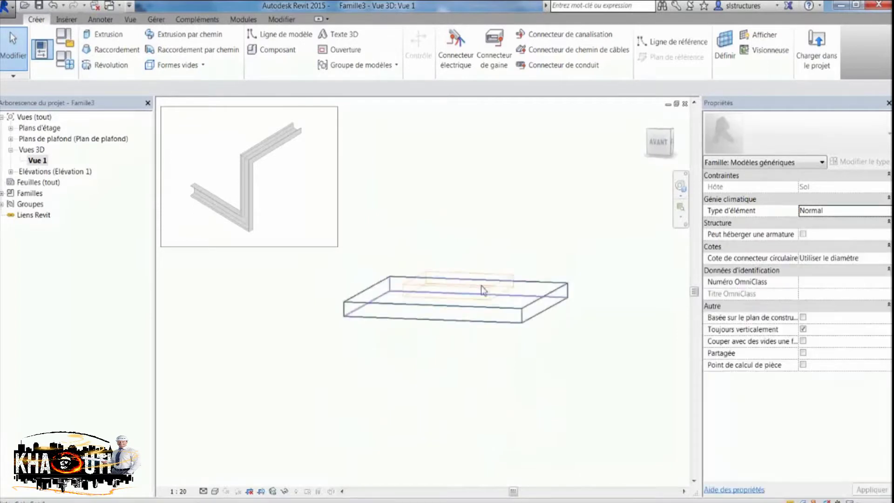
scroll(484, 291, up, 2)
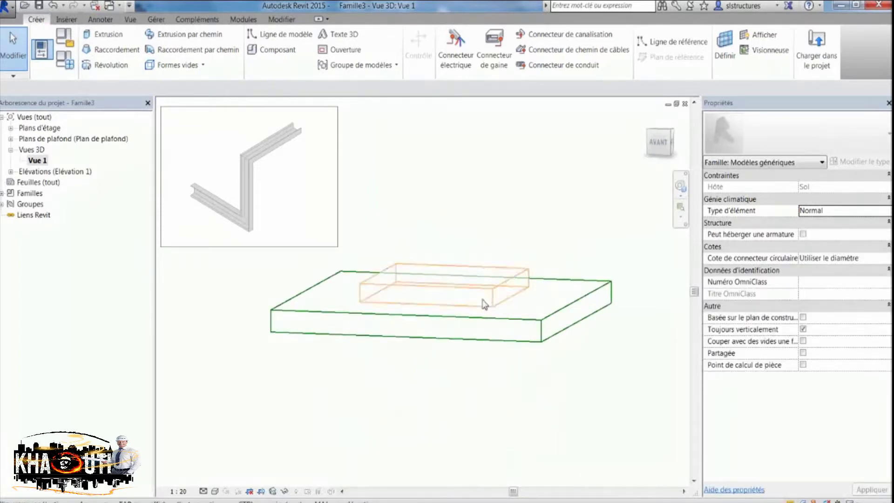
click(475, 305)
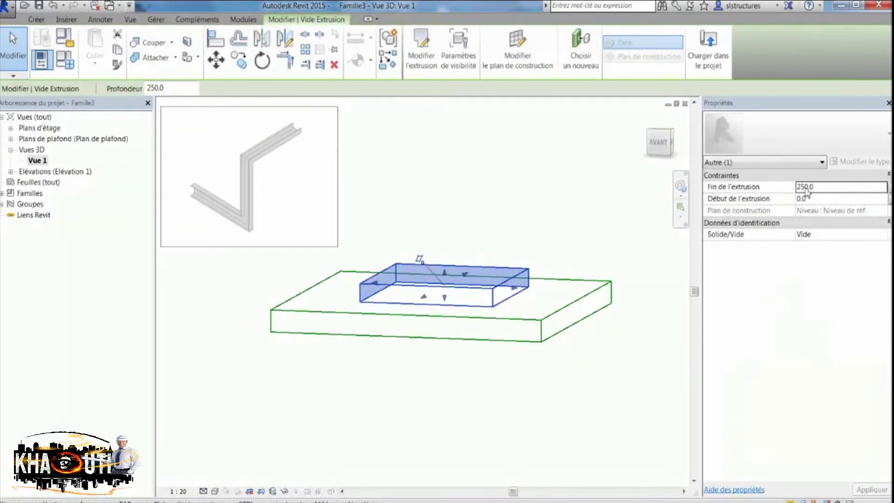
click(590, 204)
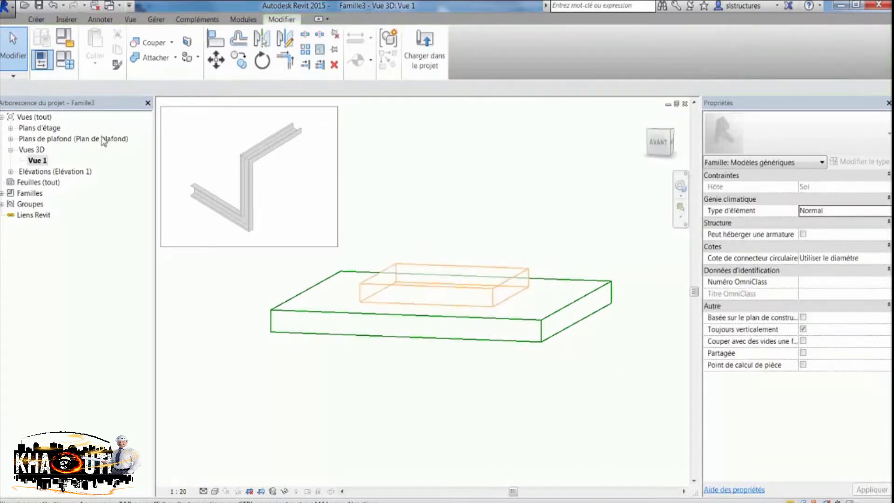
Open the Arrière elevation showing the host floor and the void in profile
click(10, 139)
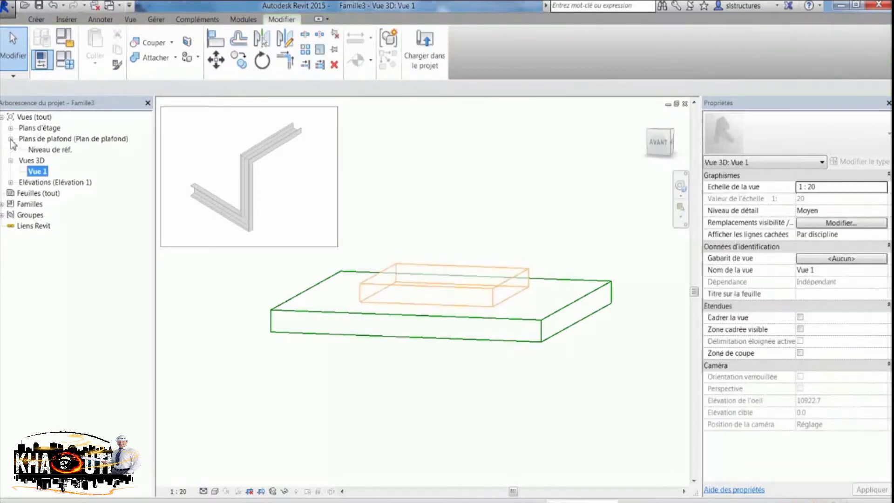
click(10, 182)
double_click(39, 193)
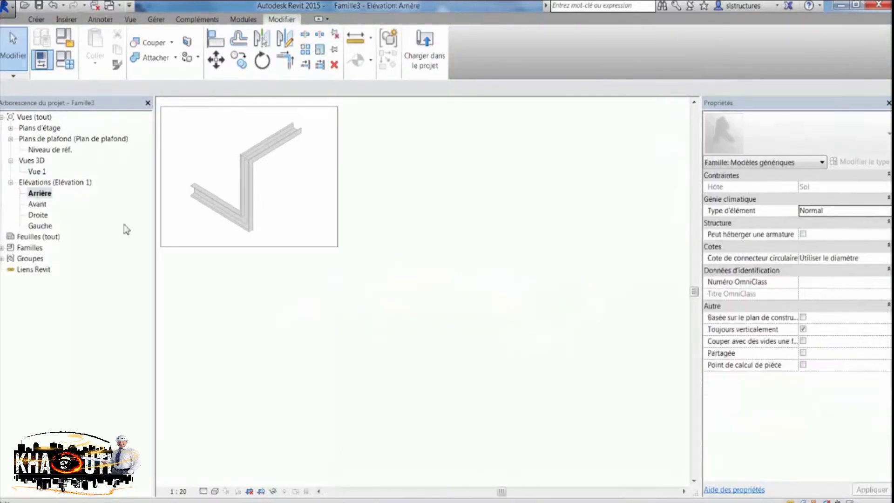
scroll(636, 317, up, 1)
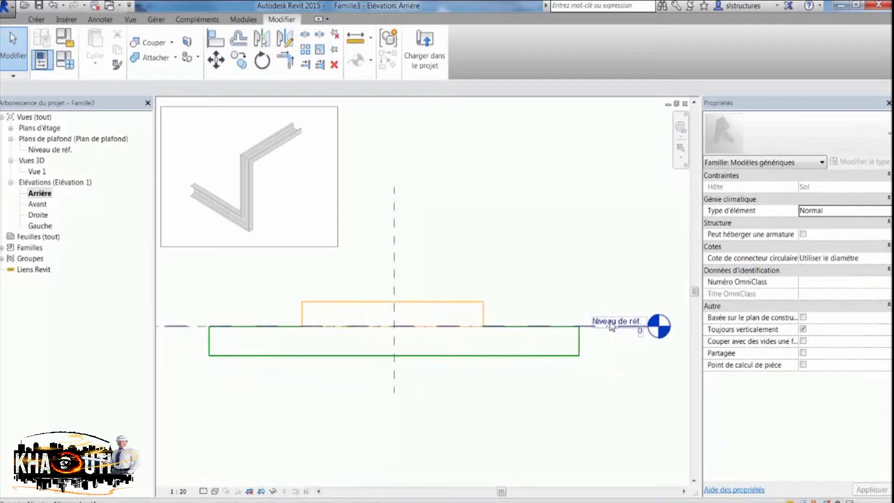
Extend the void extrusion down into the host floor, setting its extrusion start to -150
click(483, 308)
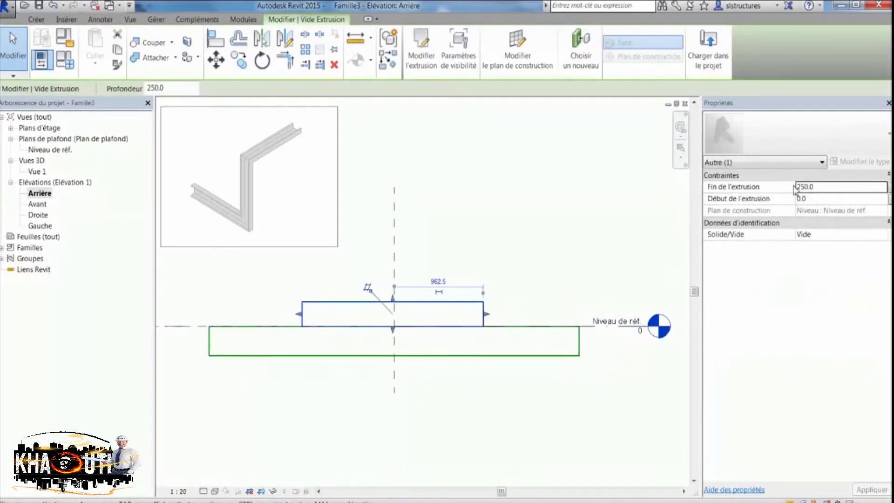
drag(393, 328, 390, 341)
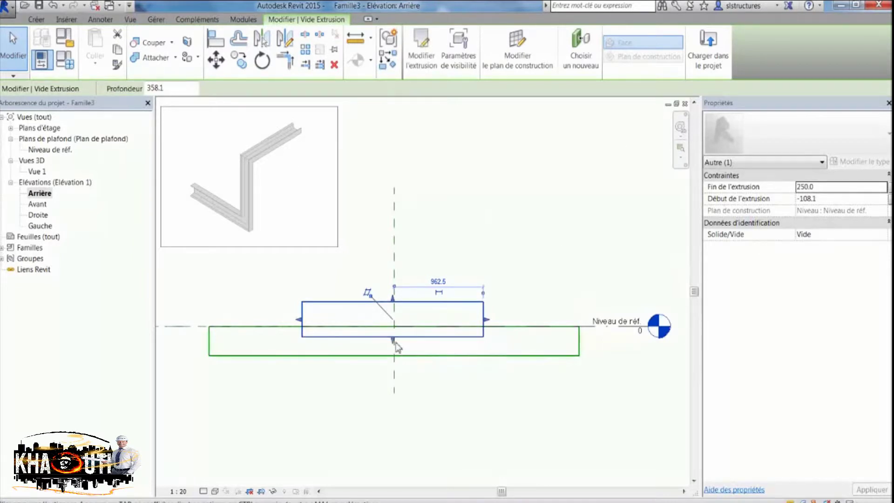
click(827, 200)
drag(827, 200, 795, 191)
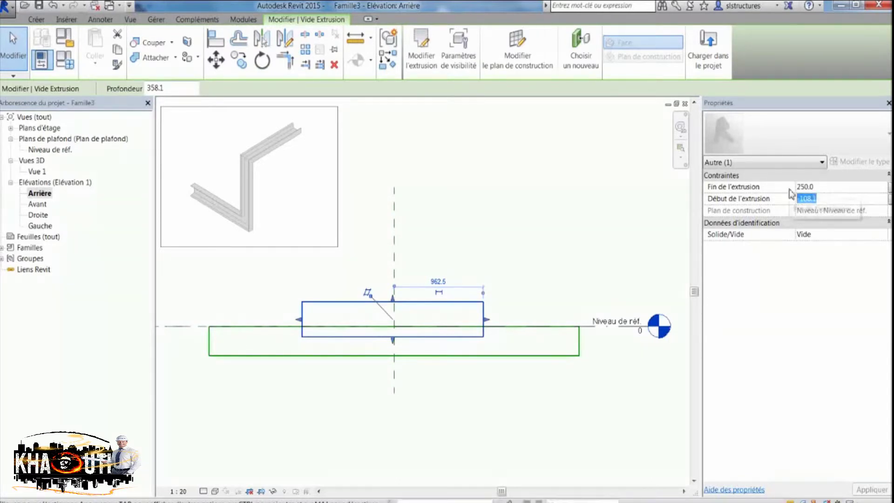
text(-150)
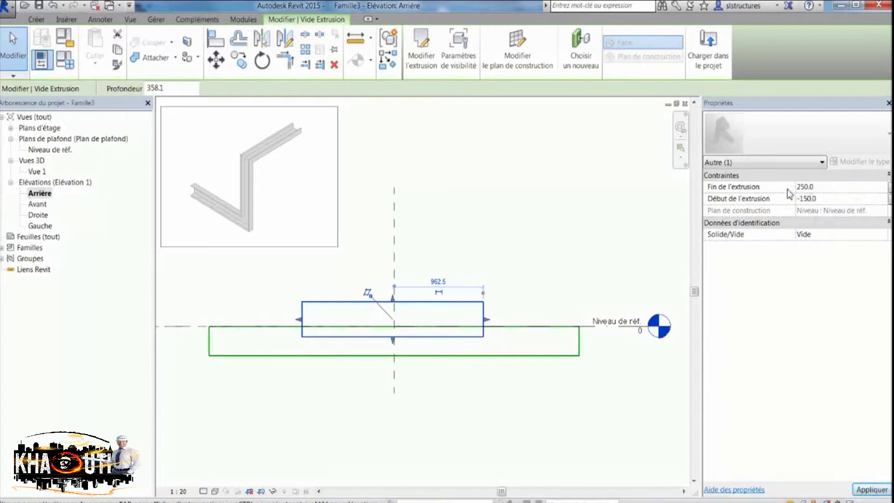
click(535, 263)
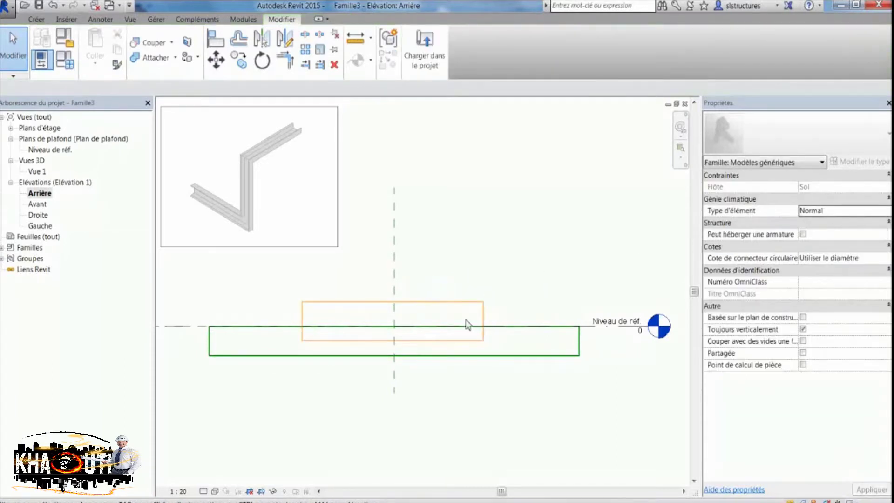
Open the 3D view Vue 1 and cut the host floor with the void extrusion
double_click(37, 172)
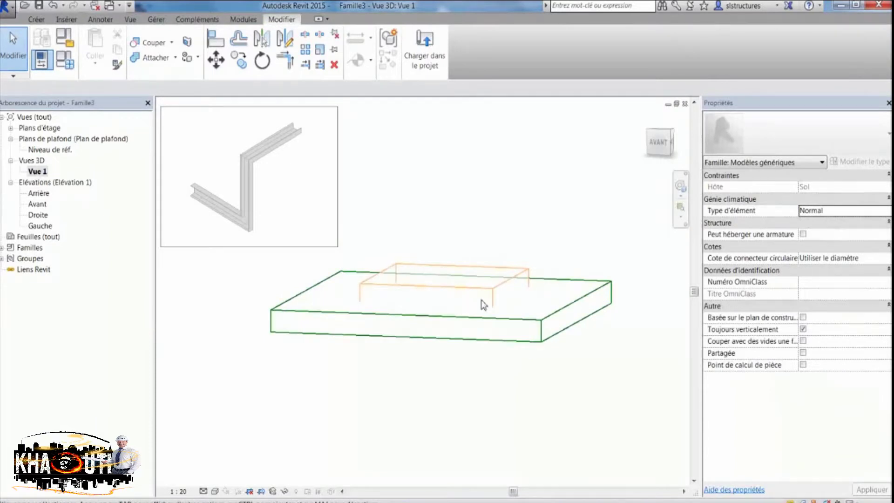
shift+middle_drag(521, 242, 452, 300)
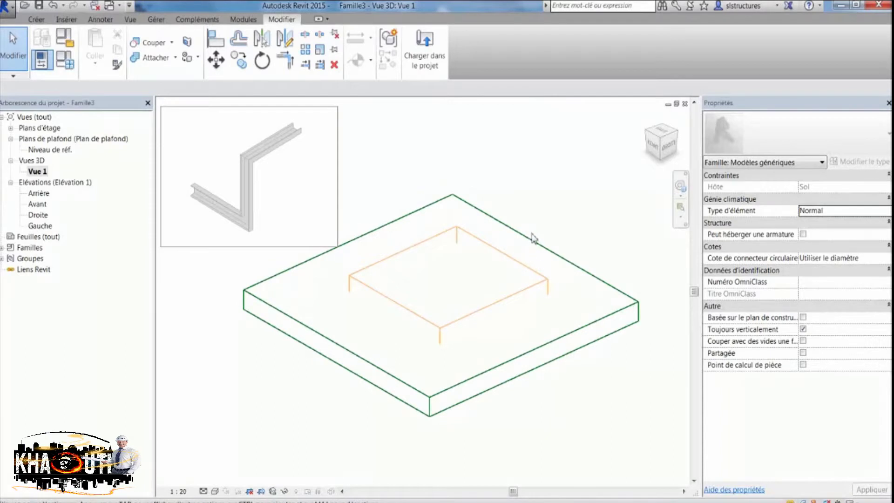
click(148, 43)
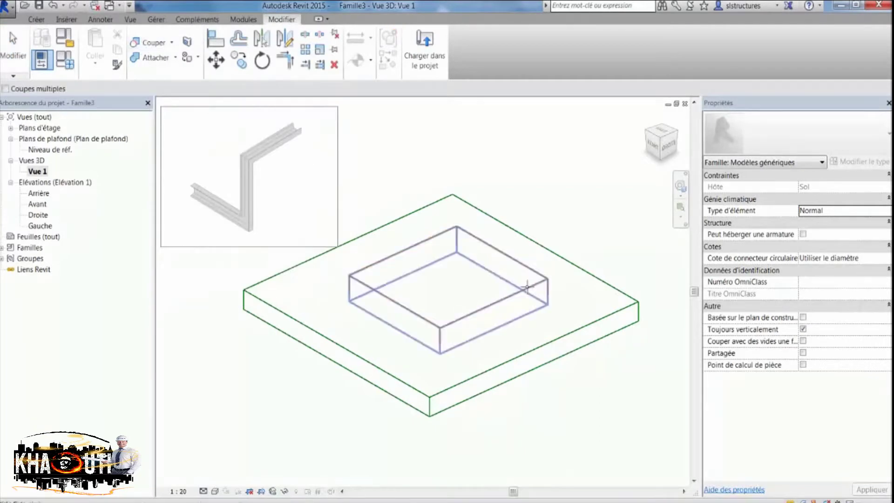
click(552, 254)
click(504, 255)
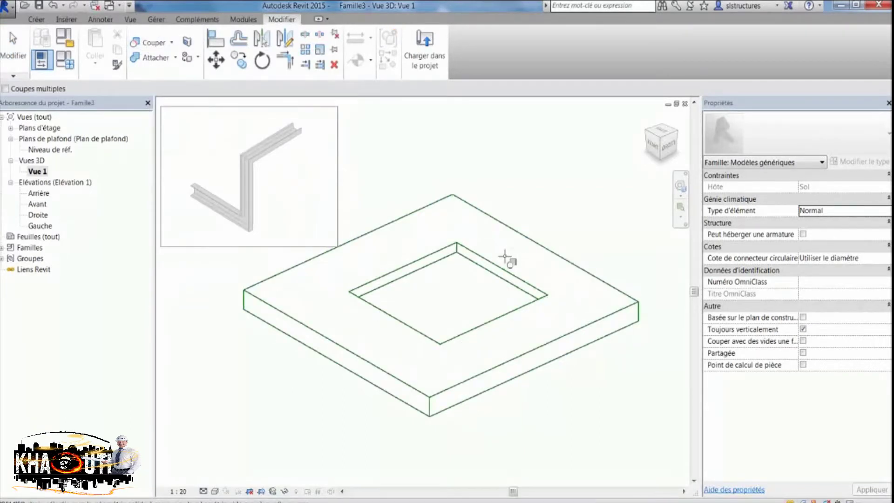
key(Escape)
Set the void's extrusion end to 1, clear its selection and check the recess in the host floor from several angles
shift+middle_drag(445, 308, 476, 269)
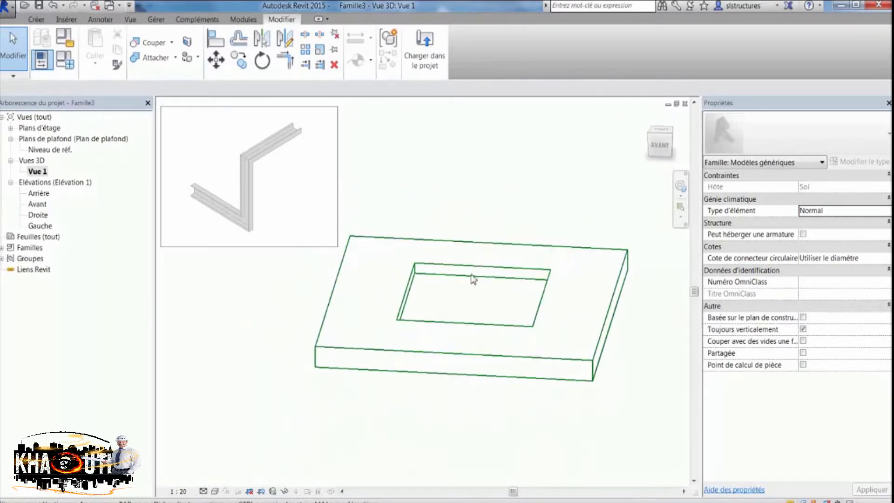
click(473, 278)
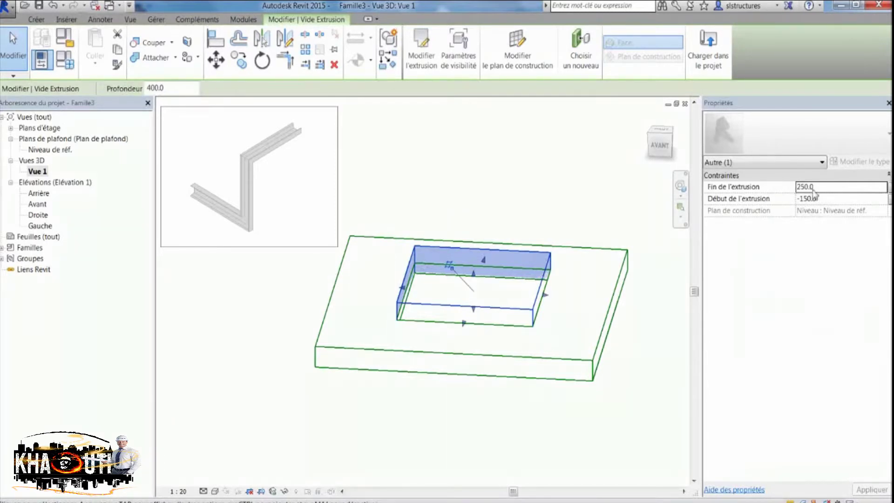
drag(817, 187, 793, 187)
text(1)
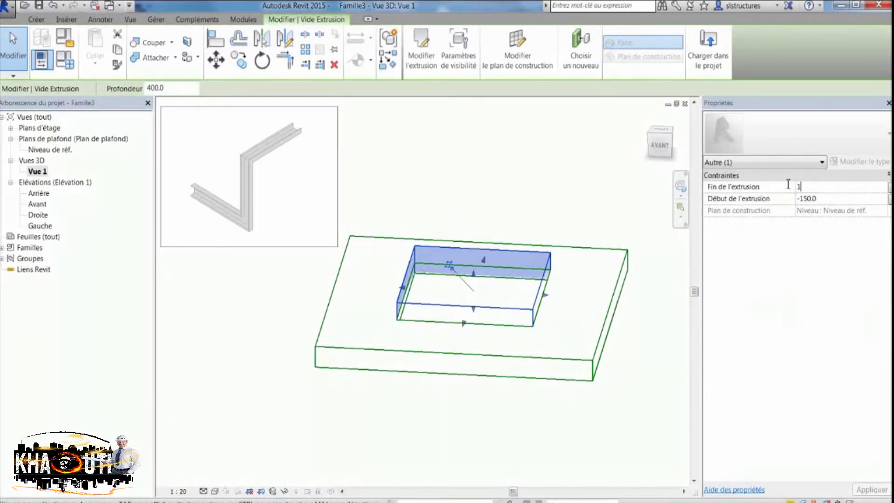
click(499, 252)
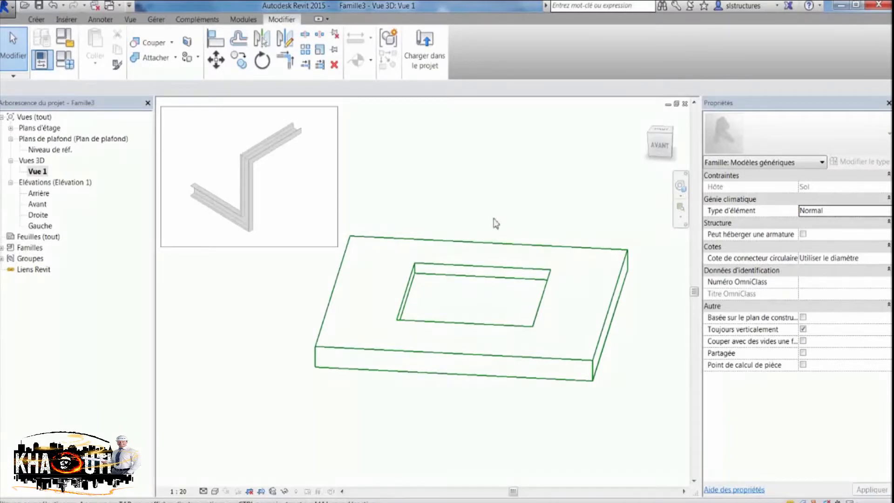
shift+middle_drag(545, 205, 506, 214)
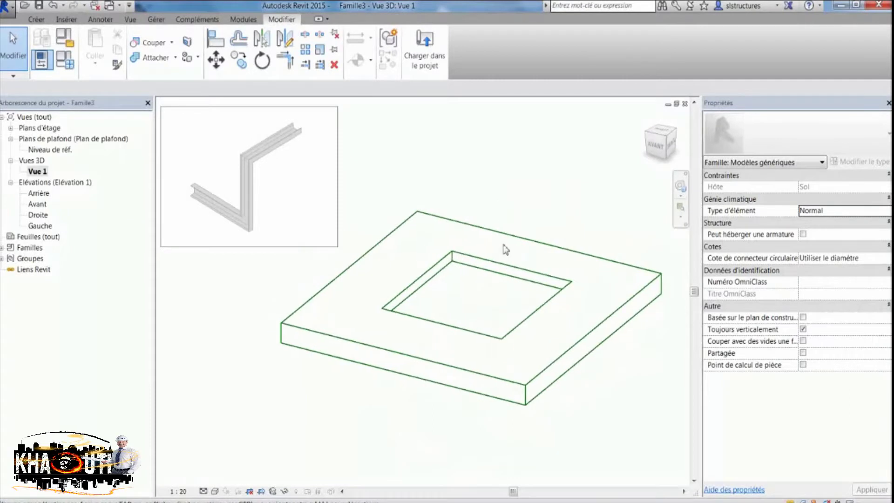
shift+middle_drag(475, 272, 469, 200)
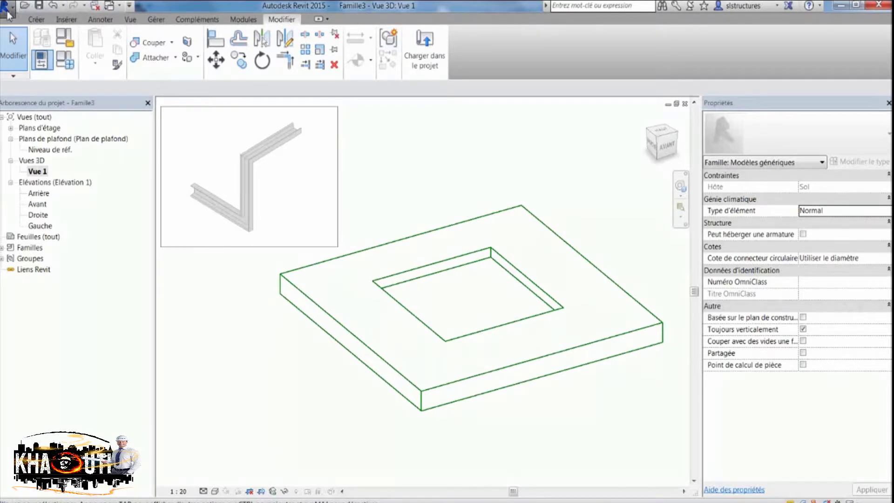
Save the family on the desktop (Bureau) as "décaissé dalle", with the number of backups set to 1
click(8, 14)
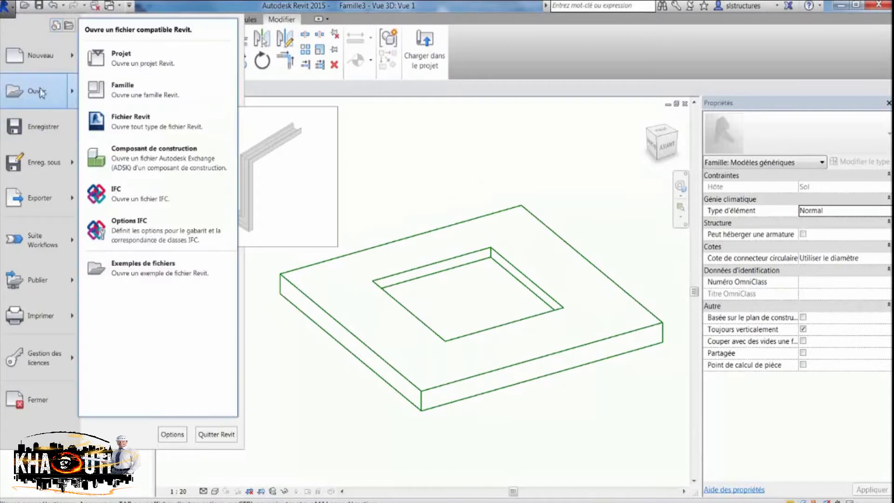
mouse_move(47, 163)
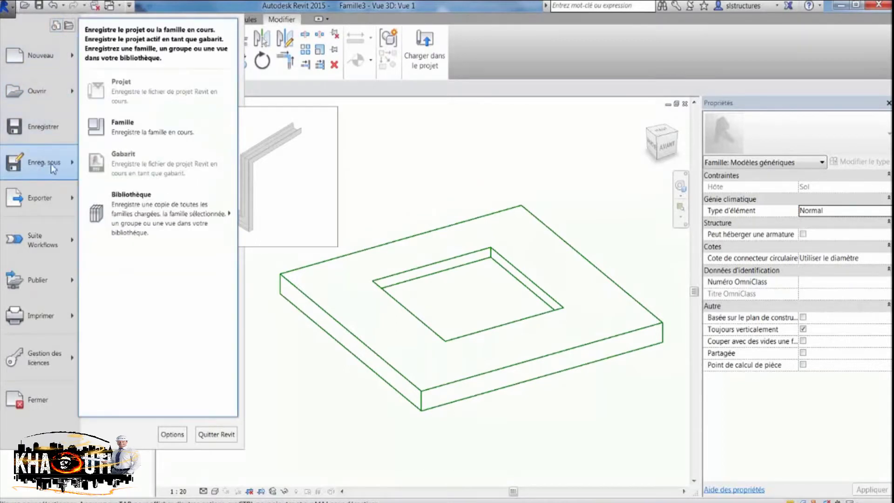
click(139, 134)
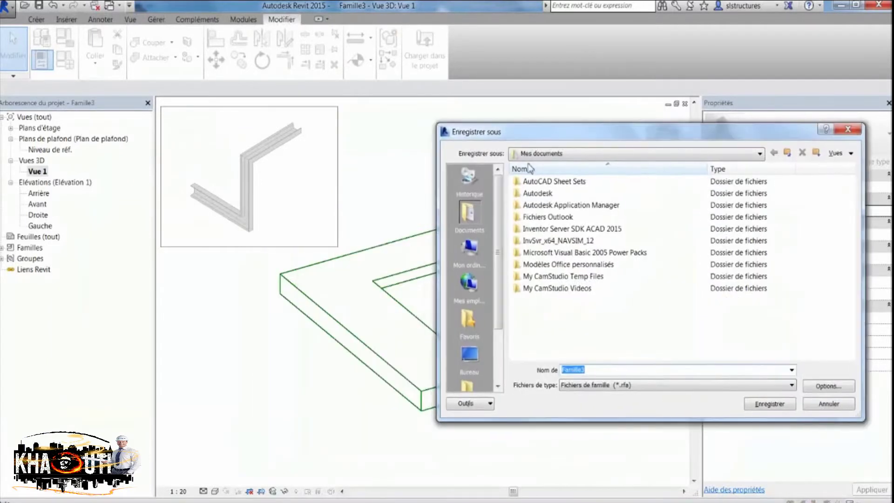
click(470, 354)
drag(528, 139, 490, 130)
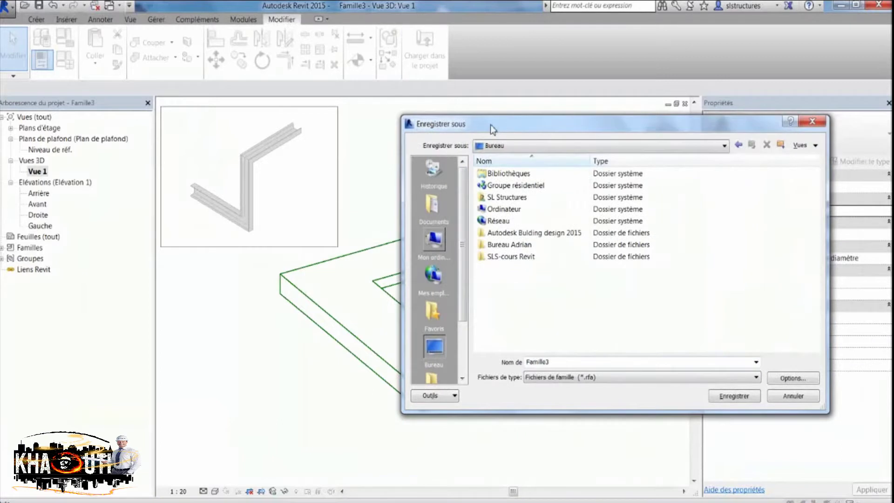
double_click(553, 362)
text(décaissé da)
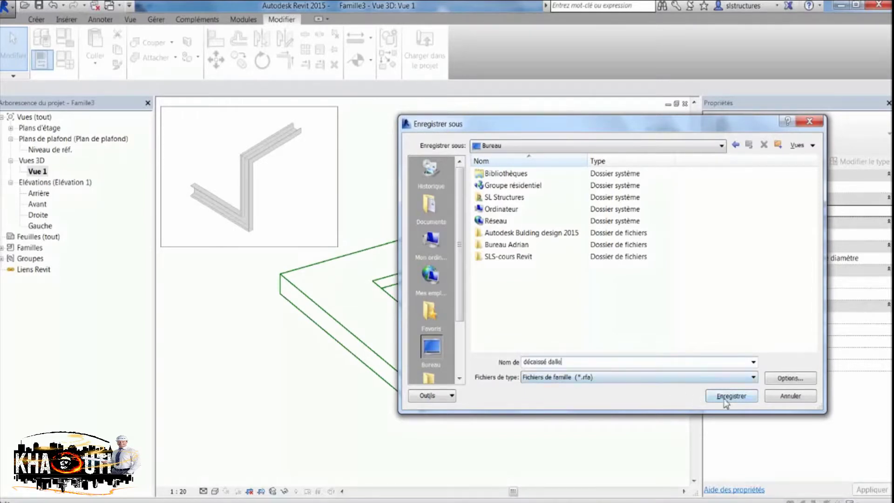
click(795, 378)
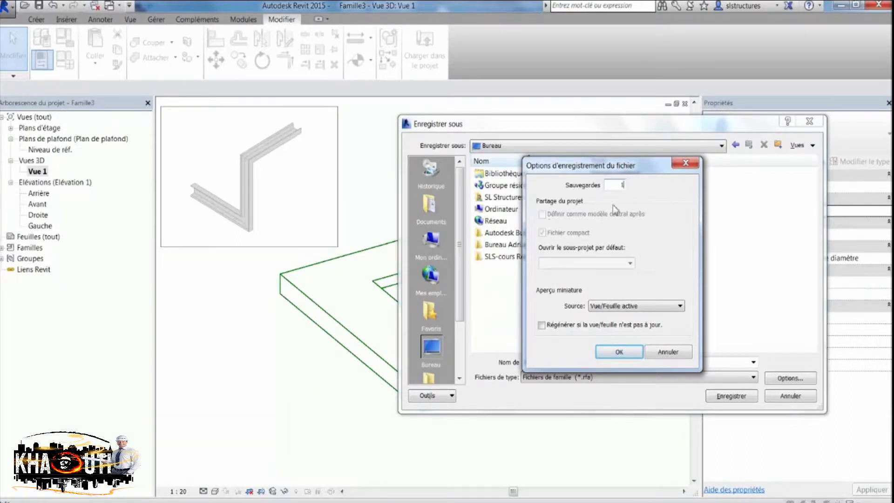
click(619, 352)
click(731, 396)
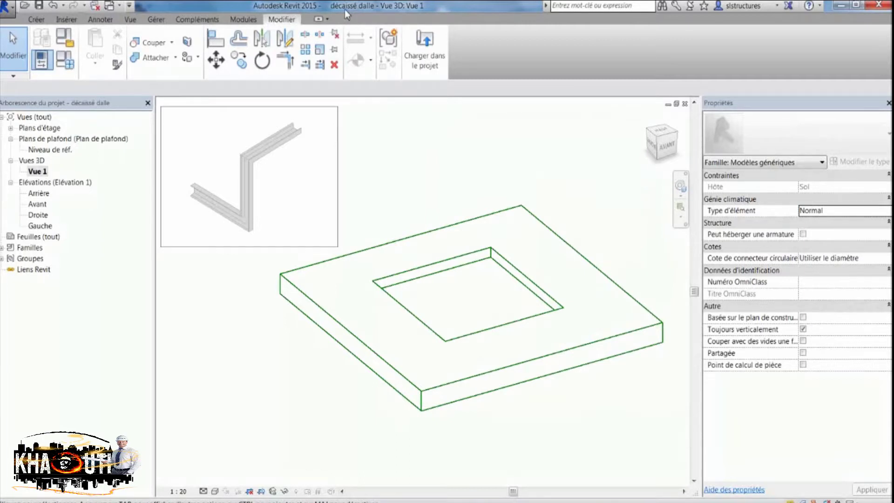
Load the décaissé dalle family into Project2.rvt only and open the project's {3D} view
click(433, 55)
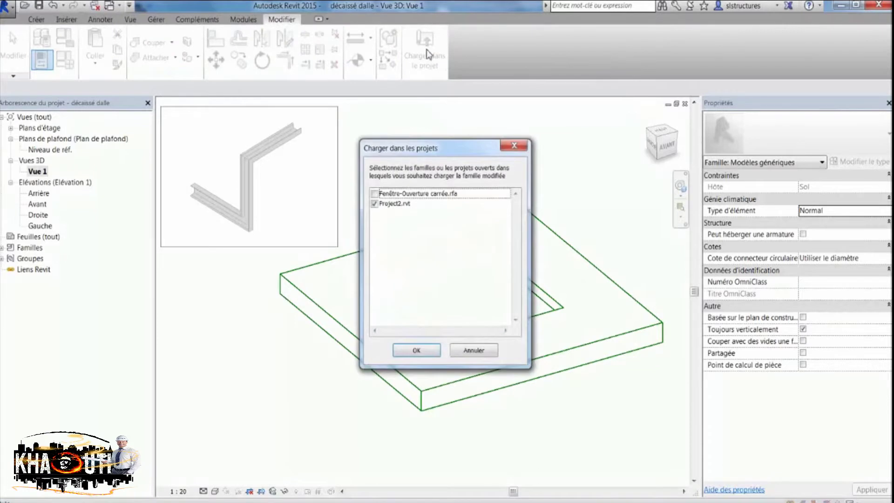
click(374, 205)
click(400, 351)
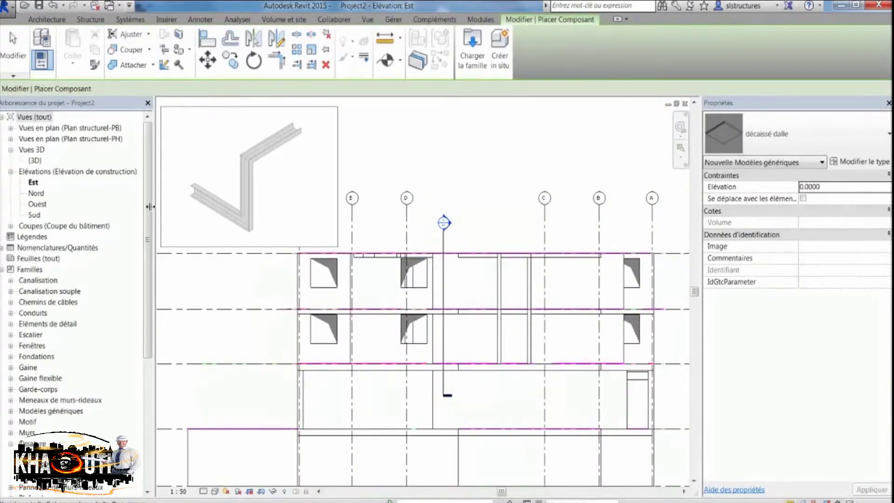
double_click(35, 160)
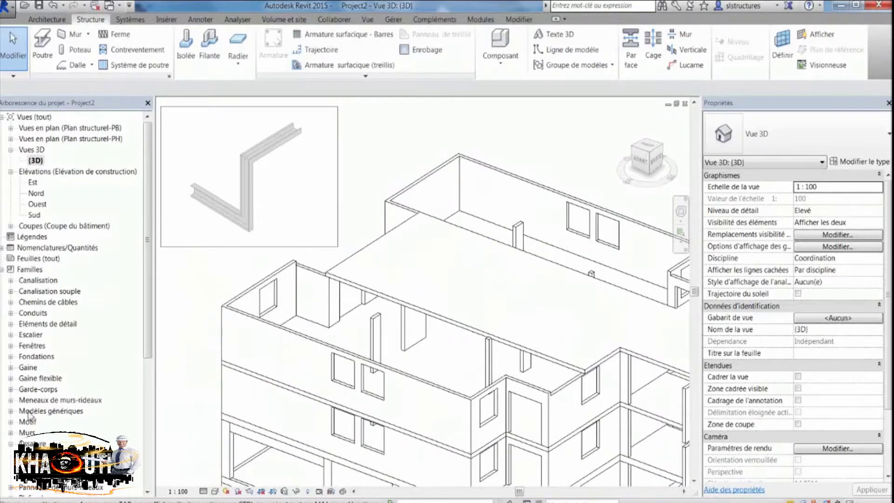
Find the décaissé dalle family among the project's generic models and expand it to show its type
drag(147, 340, 146, 367)
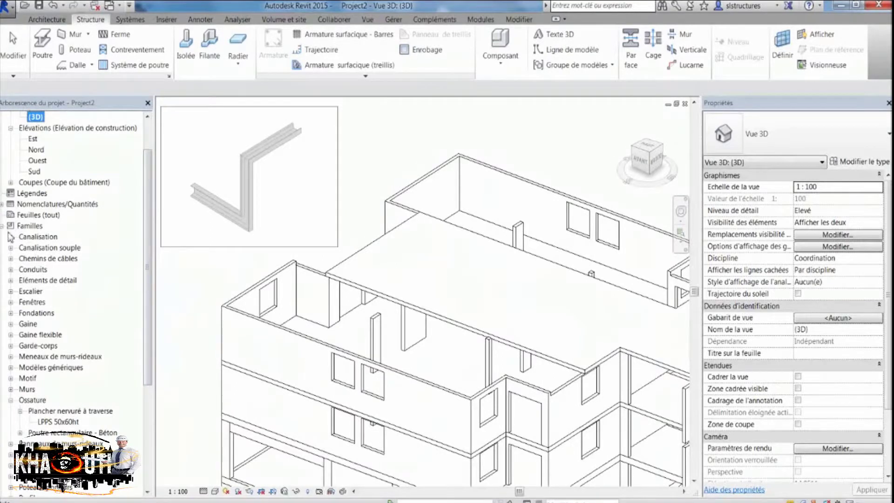
click(10, 401)
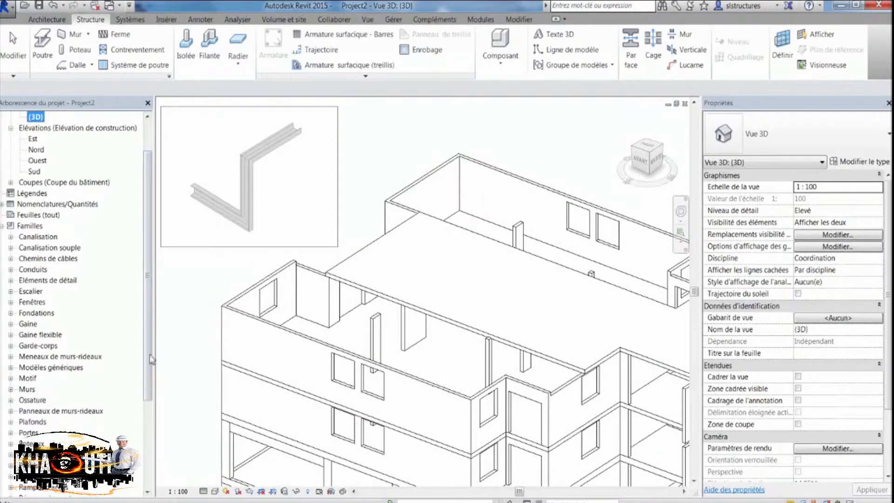
click(11, 389)
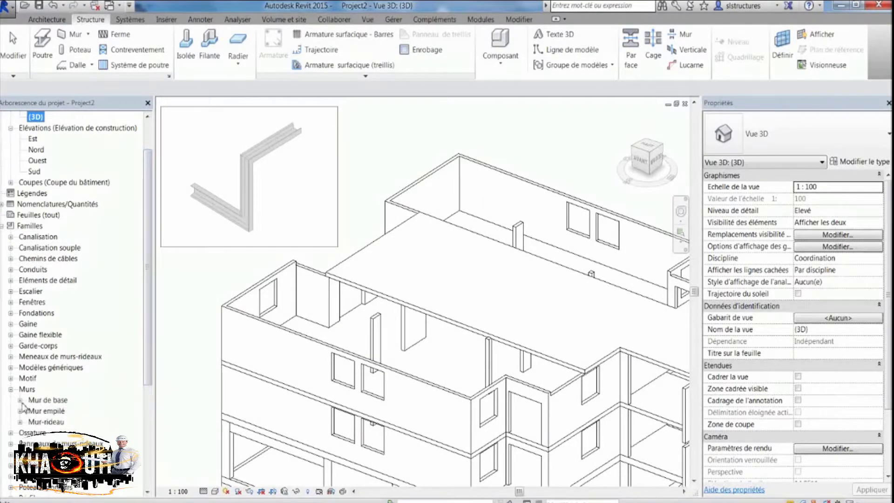
click(10, 390)
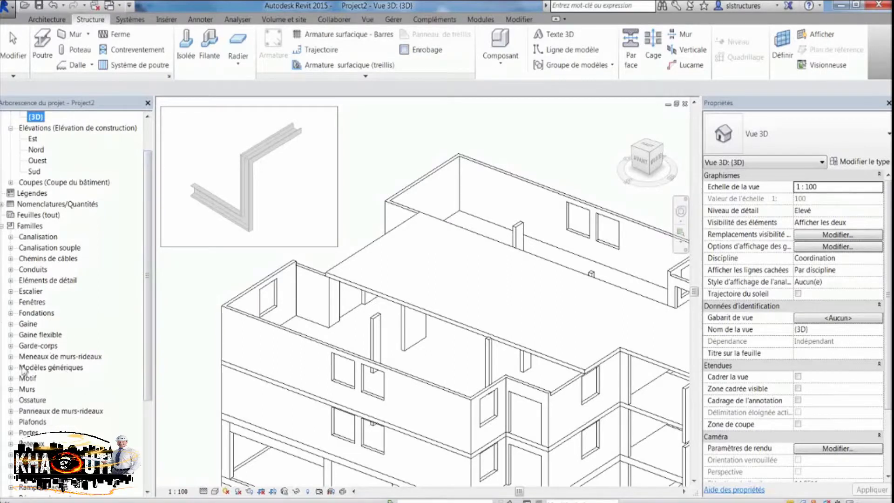
click(11, 368)
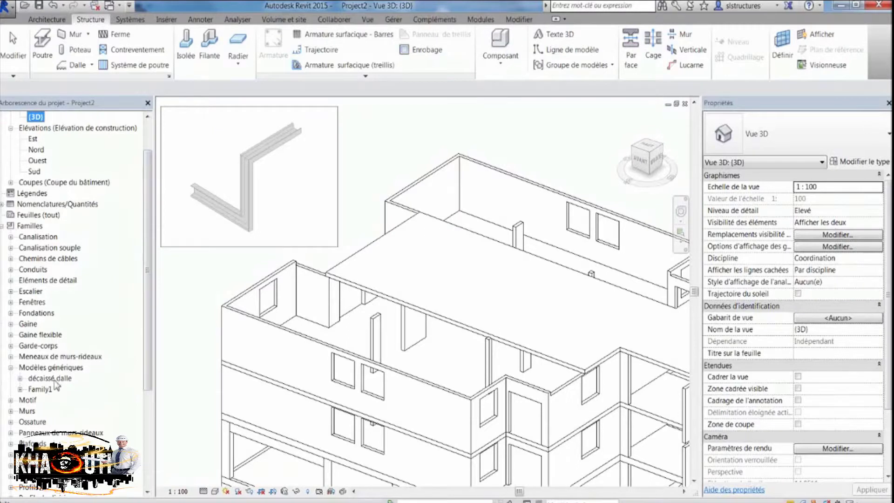
click(20, 379)
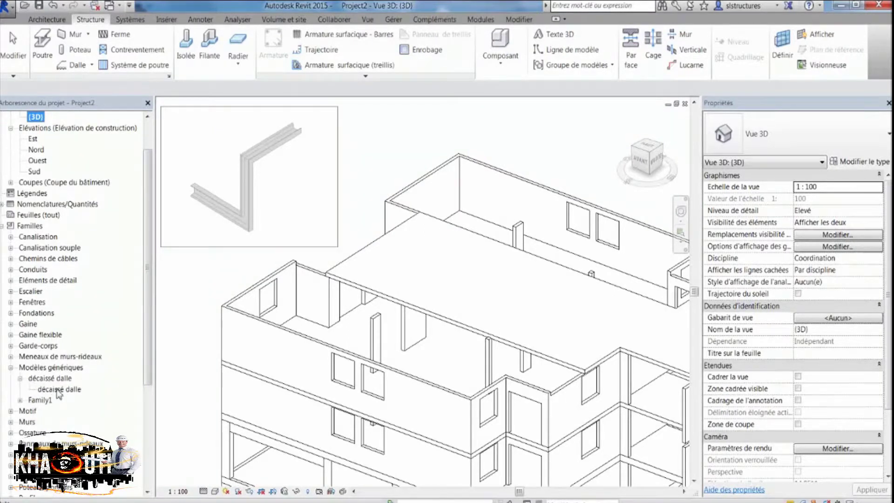
Place two instances of the décaissé dalle type on the building's upper floor slab, near its opposite edges, and end placement
click(57, 391)
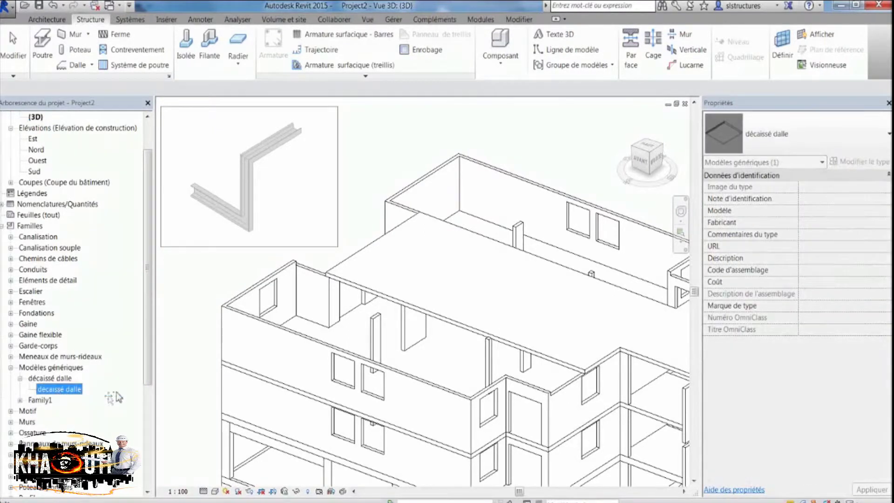
drag(419, 280, 425, 279)
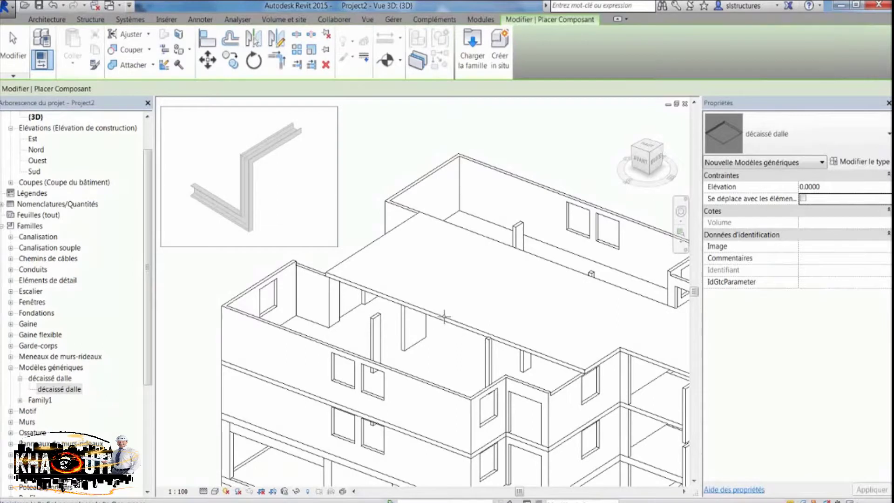
click(453, 303)
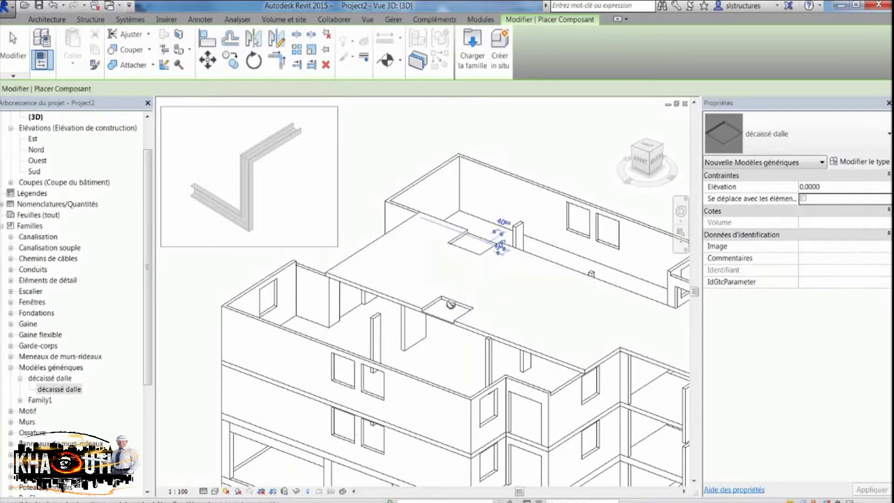
key(Escape)
key(Escape)
scroll(449, 308, up, 4)
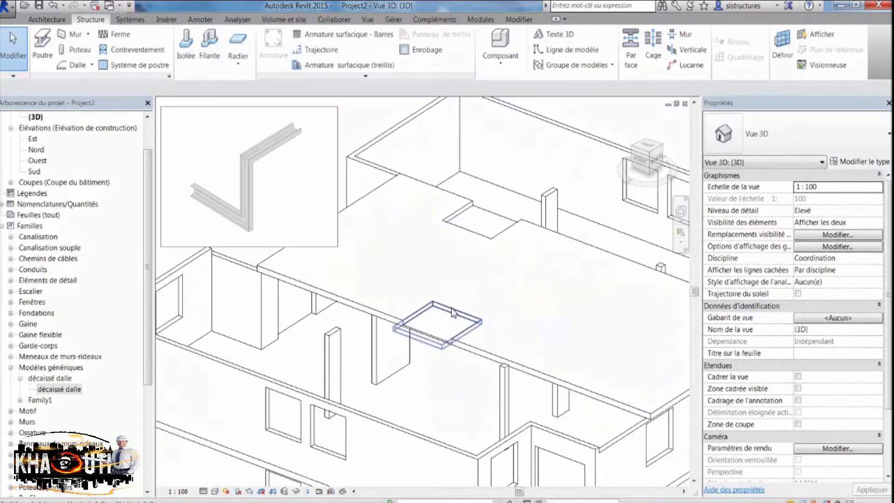
Move both décaissé dalle instances inward from the slab edges so that each recess lies fully within the upper floor slab
click(455, 313)
drag(461, 307, 513, 295)
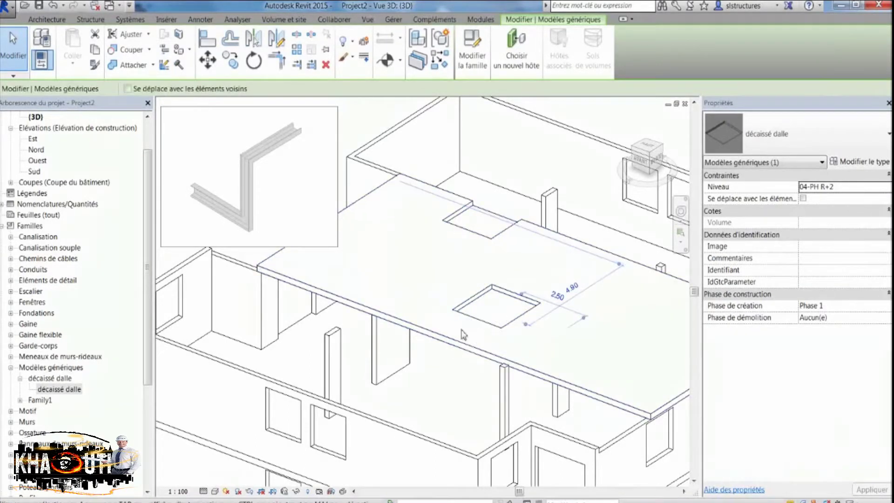
scroll(463, 334, up, 2)
click(481, 236)
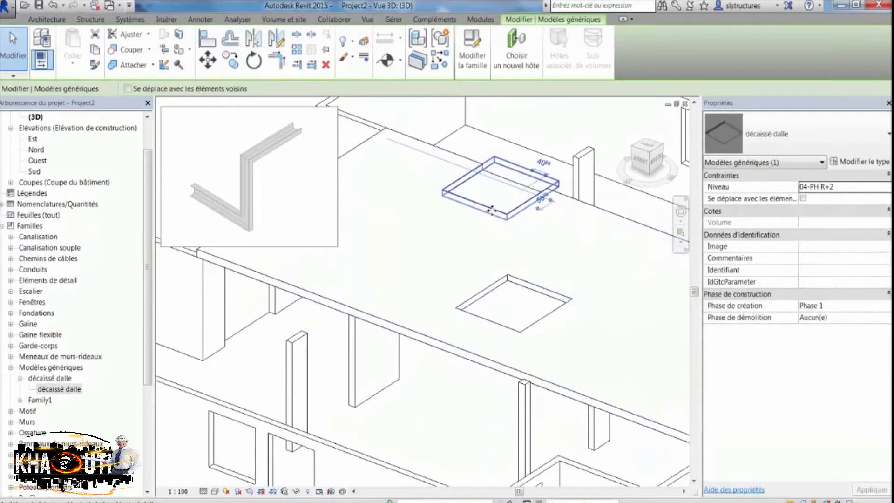
drag(478, 220, 448, 239)
click(496, 245)
scroll(502, 247, down, 2)
shift+middle_drag(546, 233, 589, 330)
middle_drag(422, 294, 460, 306)
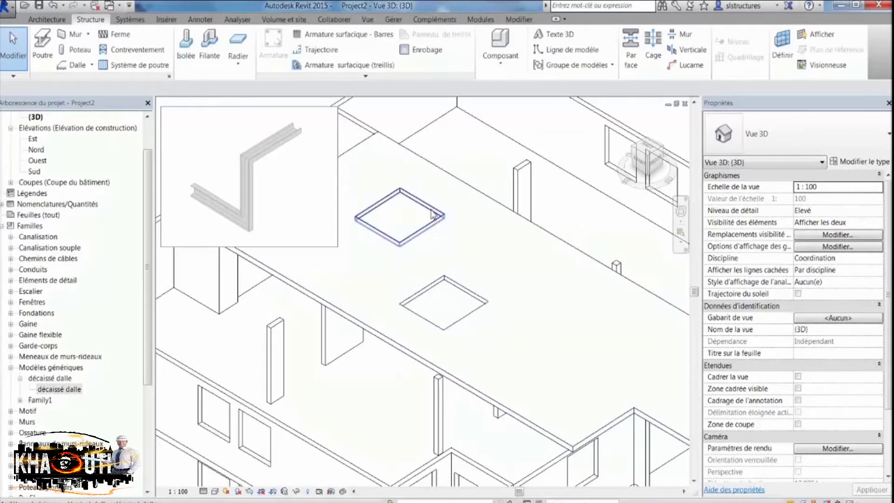
Open the décaissé dalle family for editing from a placed instance and start editing the sketch of its rectangular void extrusion
click(403, 188)
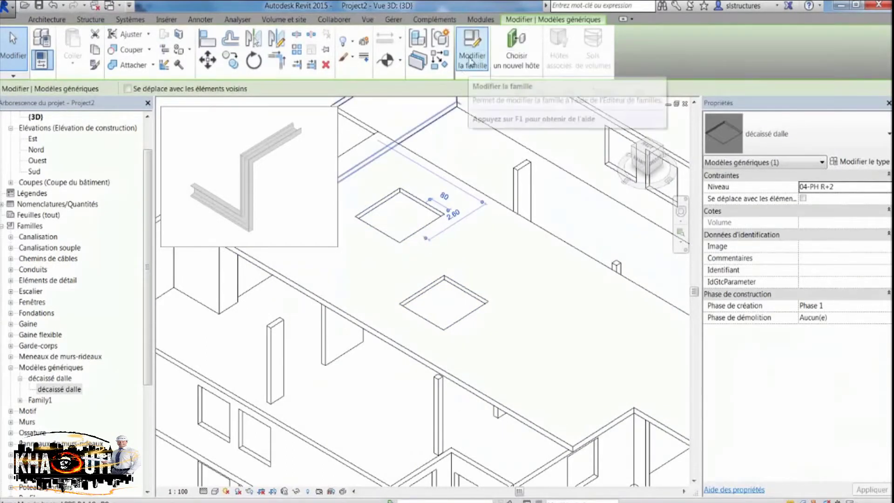
click(471, 57)
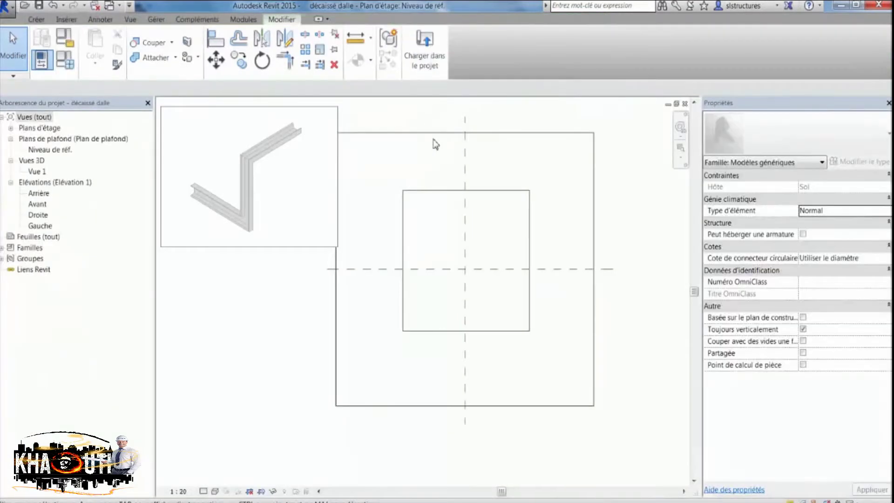
click(433, 191)
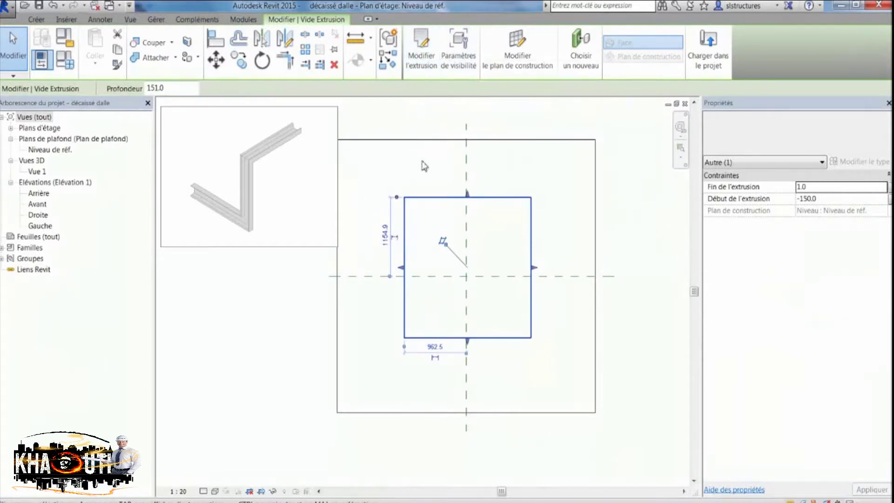
click(419, 47)
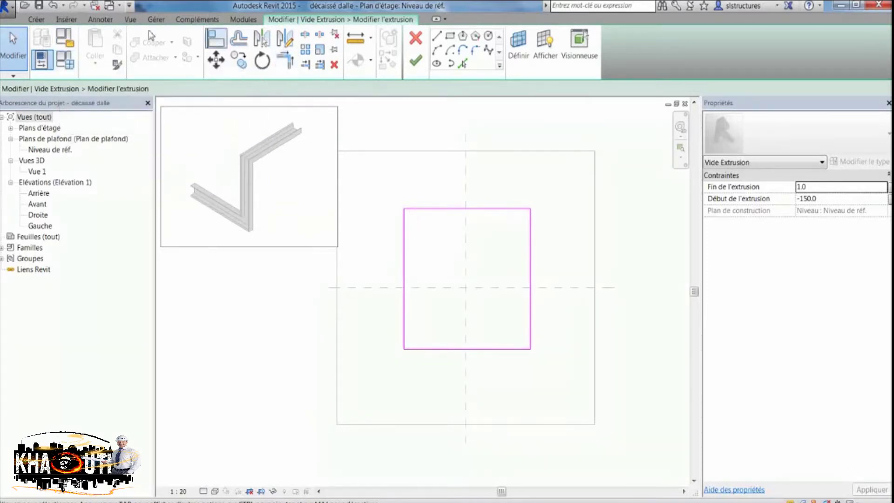
Add a family type parameter named Largeur in the family types, with parameter type Longueur grouped under Cotes
click(60, 63)
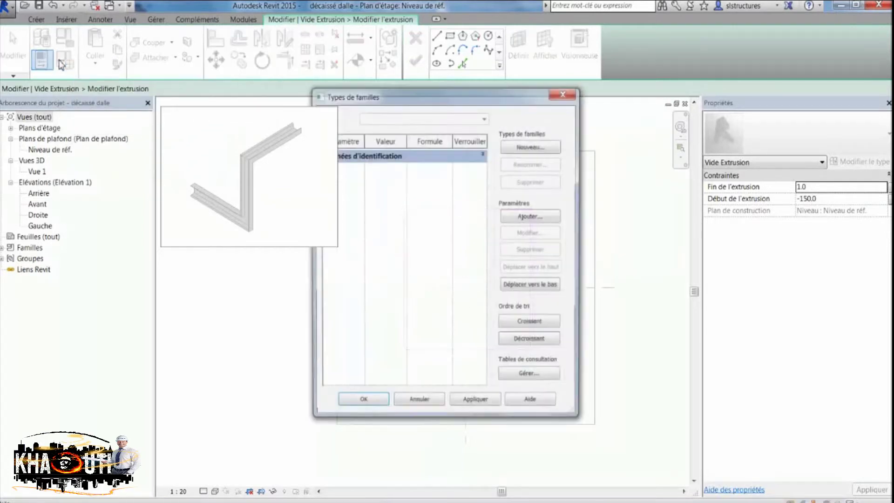
drag(408, 100, 472, 109)
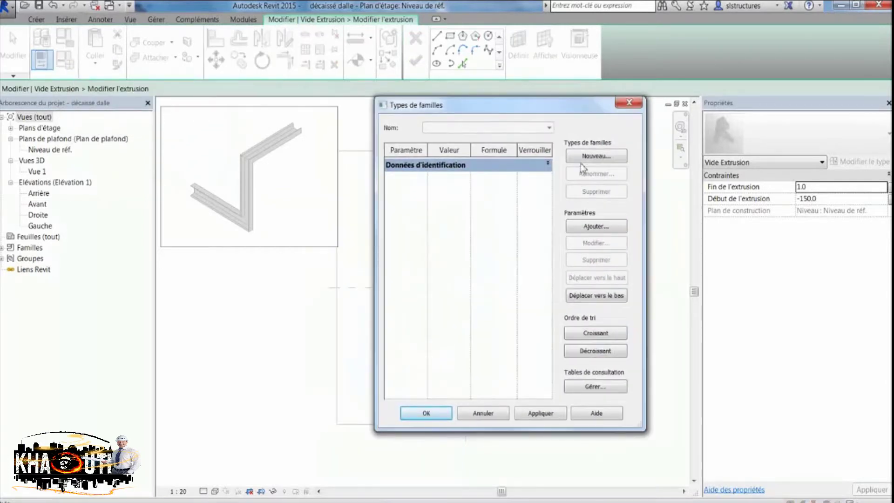
click(584, 228)
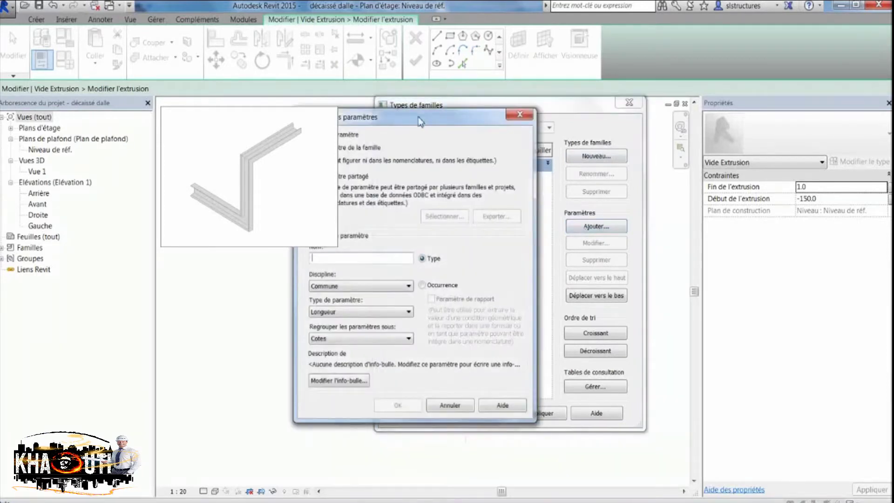
drag(420, 122, 512, 124)
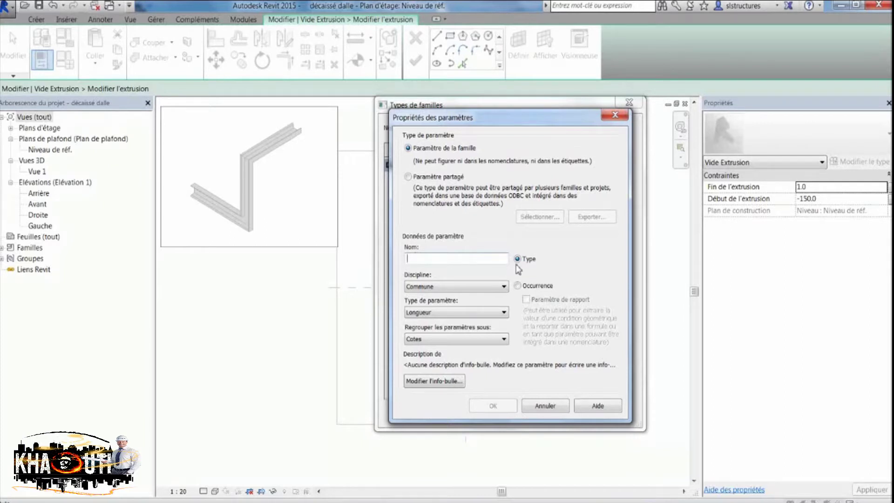
click(518, 287)
click(518, 259)
click(519, 285)
click(518, 259)
click(455, 262)
text(Largeur)
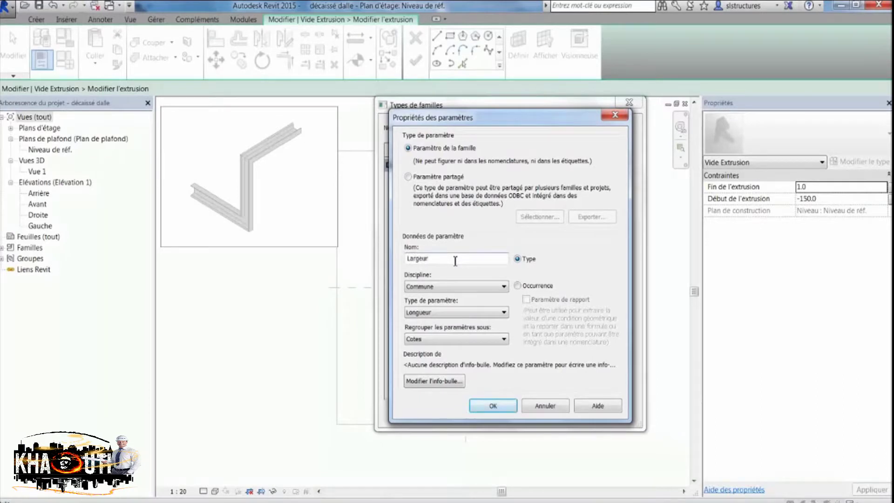
click(484, 405)
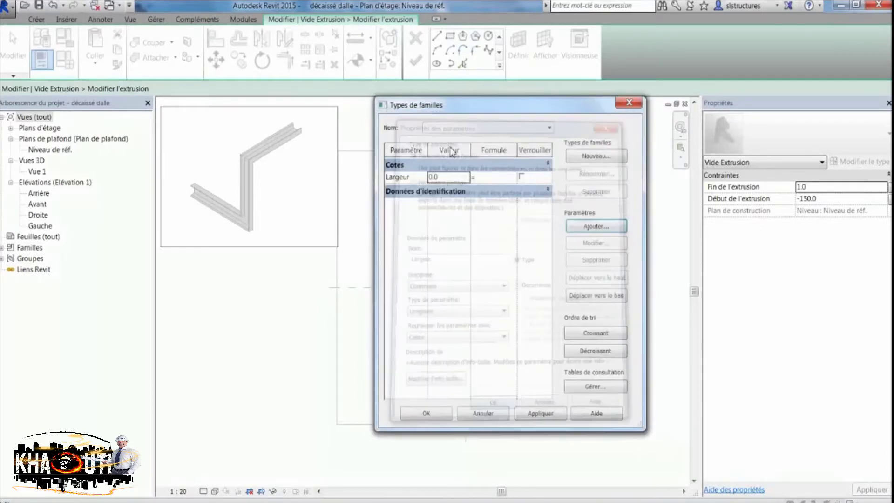
Add a second family type parameter named Longueur
click(597, 227)
text(Longueur)
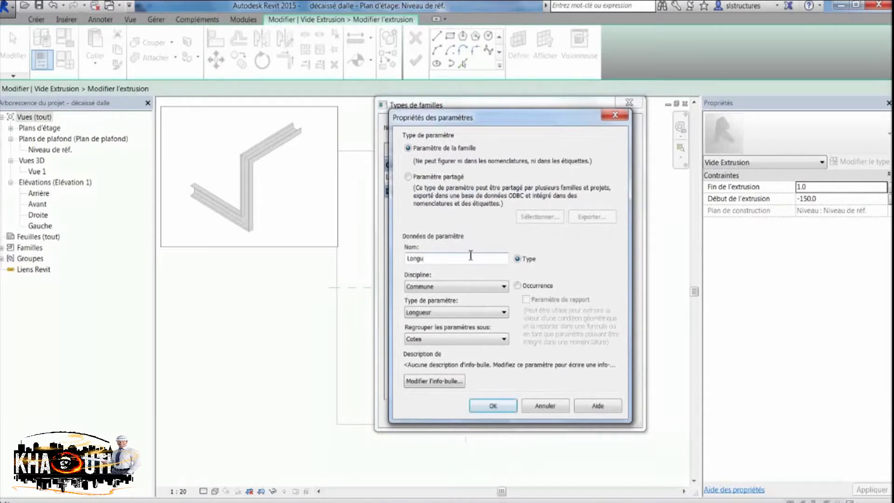
click(493, 406)
Add a third type parameter named épaisseur, with discipline Commune and parameter type Longueur, and accept the family types
click(594, 228)
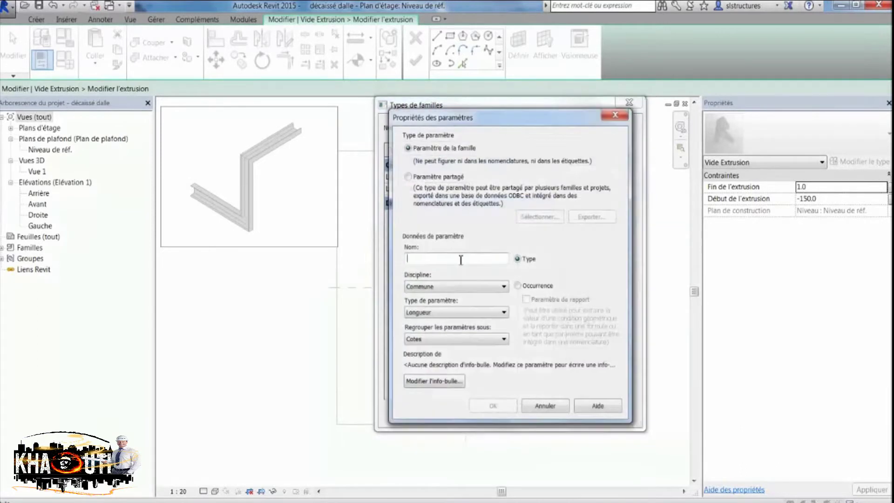
text(épaisseur)
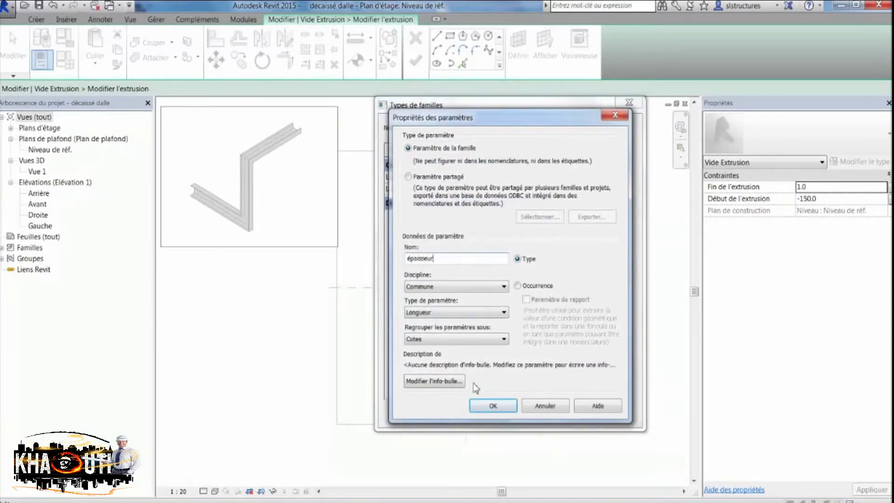
click(452, 287)
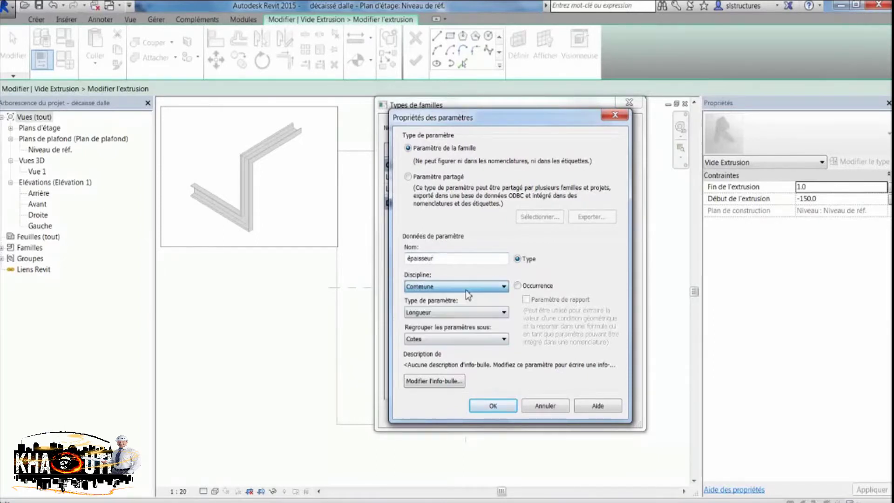
click(460, 313)
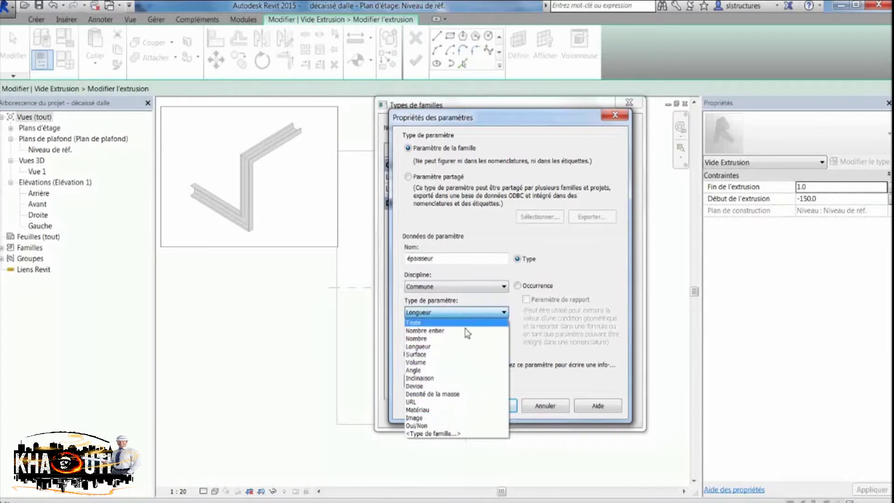
click(441, 314)
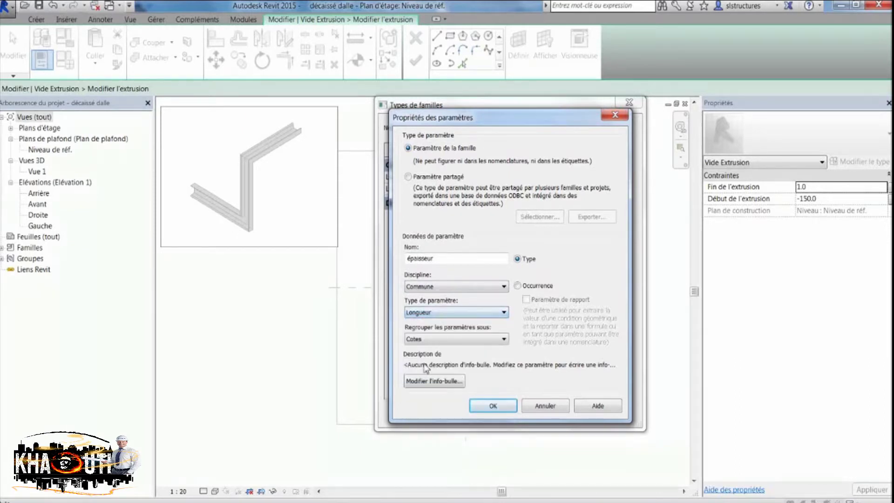
click(494, 407)
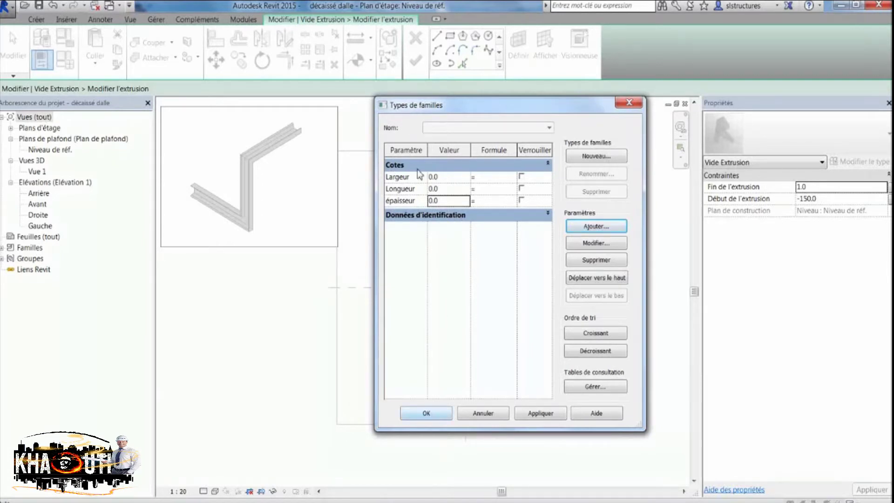
click(437, 414)
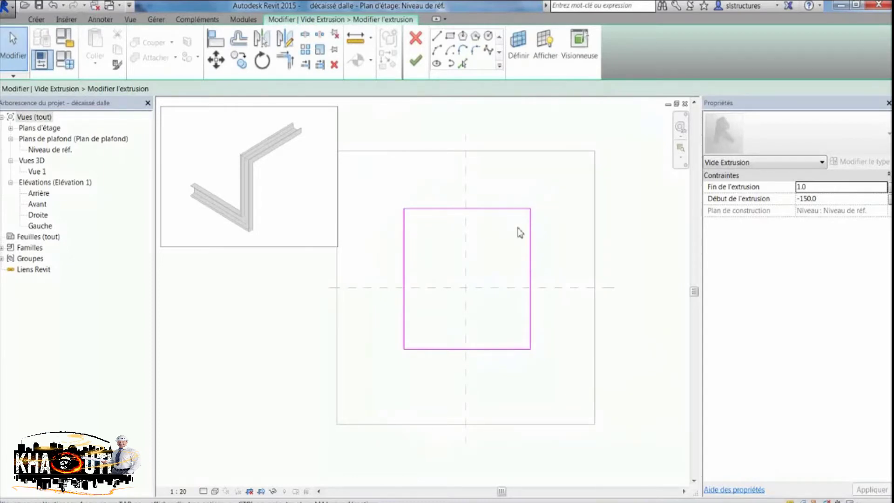
Place aligned dimensions on the void sketch rectangle, one above it for the width and one beside it for the height
click(101, 19)
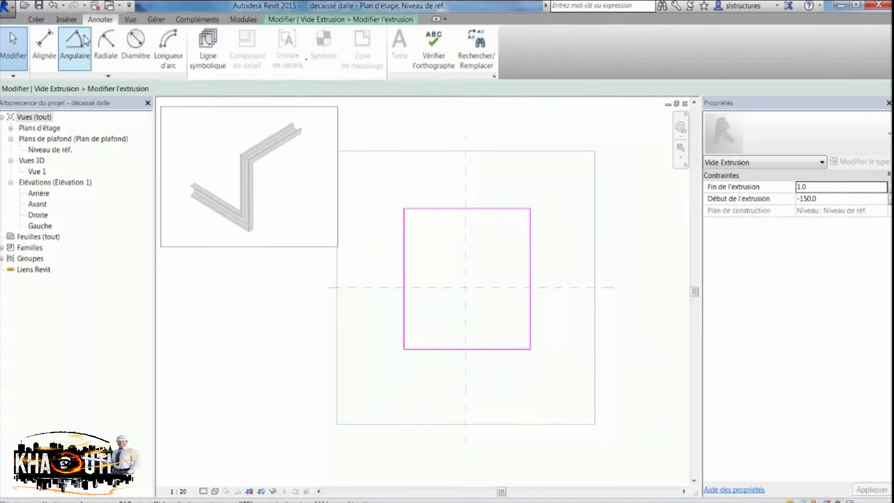
click(51, 49)
click(404, 230)
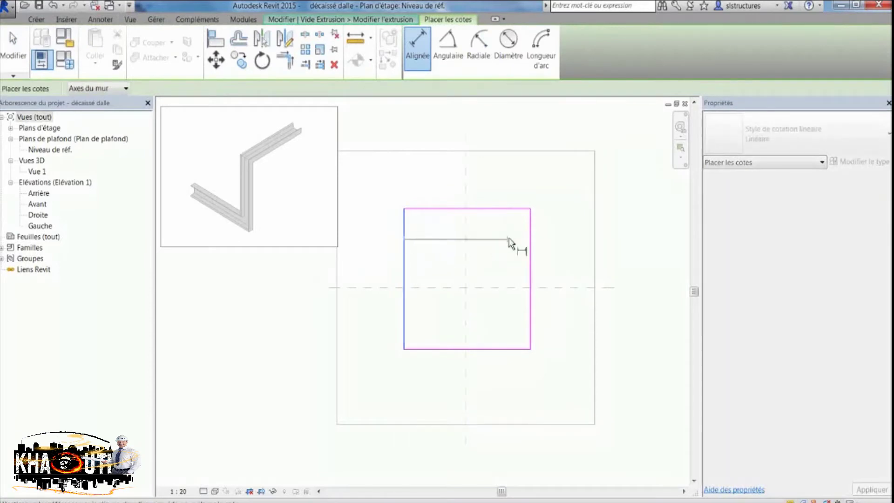
click(534, 224)
click(536, 180)
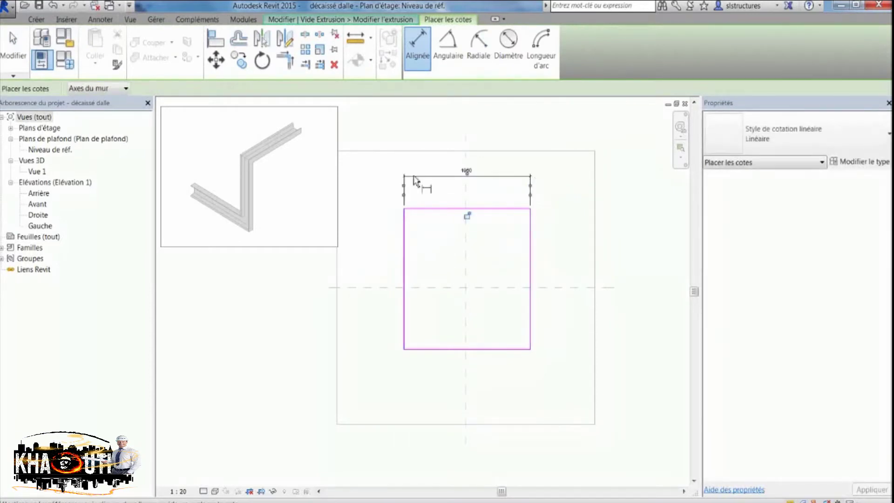
click(417, 209)
click(416, 350)
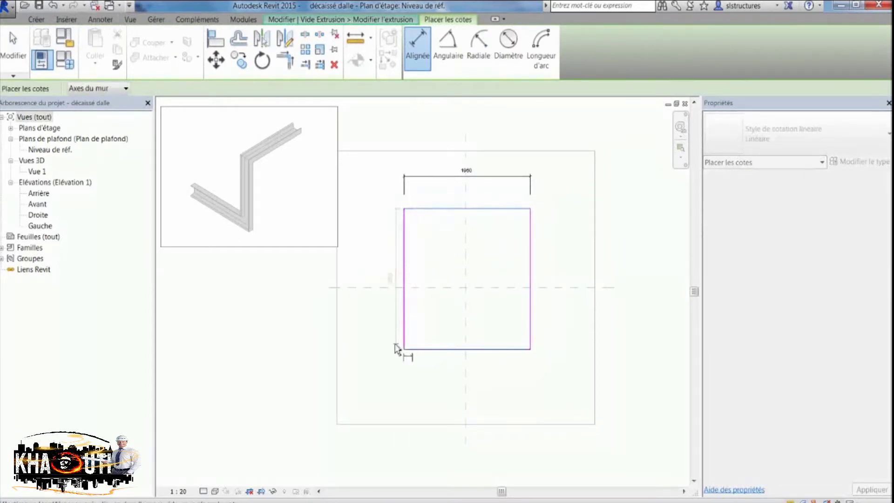
click(387, 345)
key(Escape)
key(Escape)
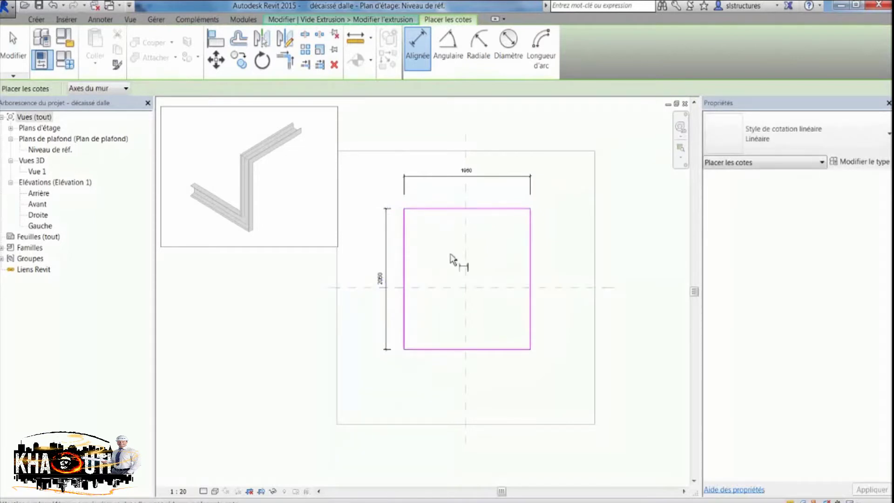
Label the horizontal dimension of the void sketch with the Largeur parameter
click(448, 173)
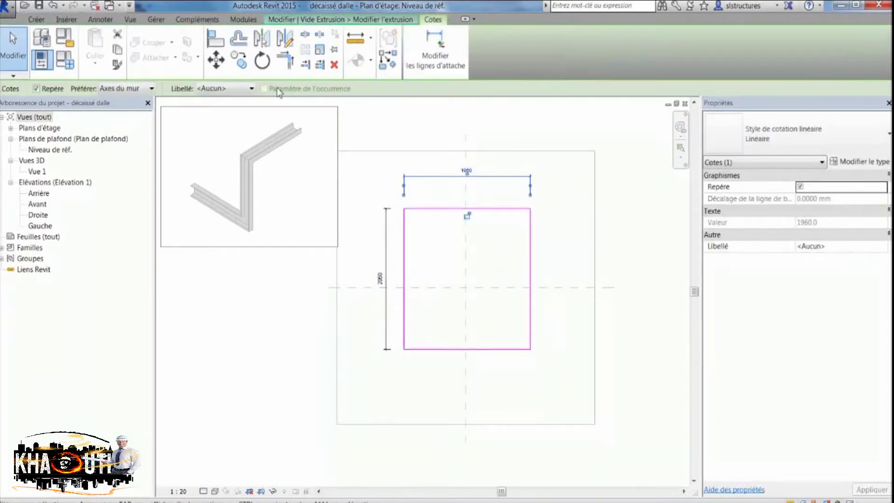
click(226, 89)
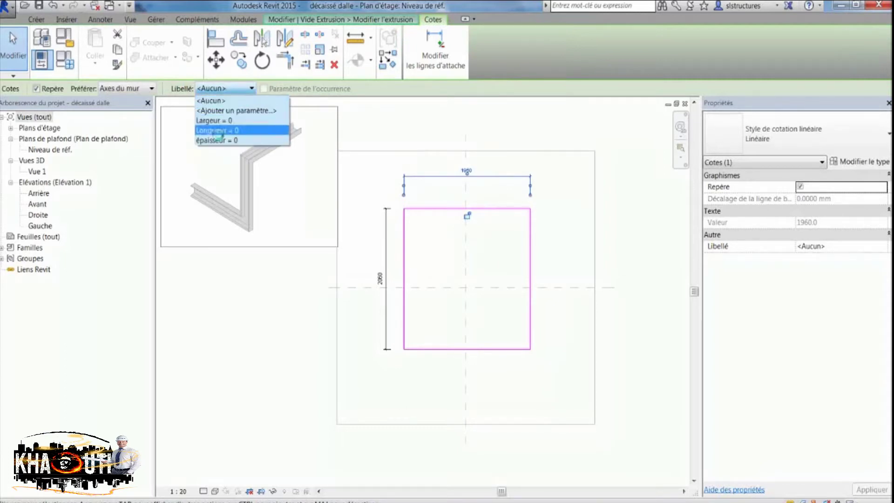
click(242, 122)
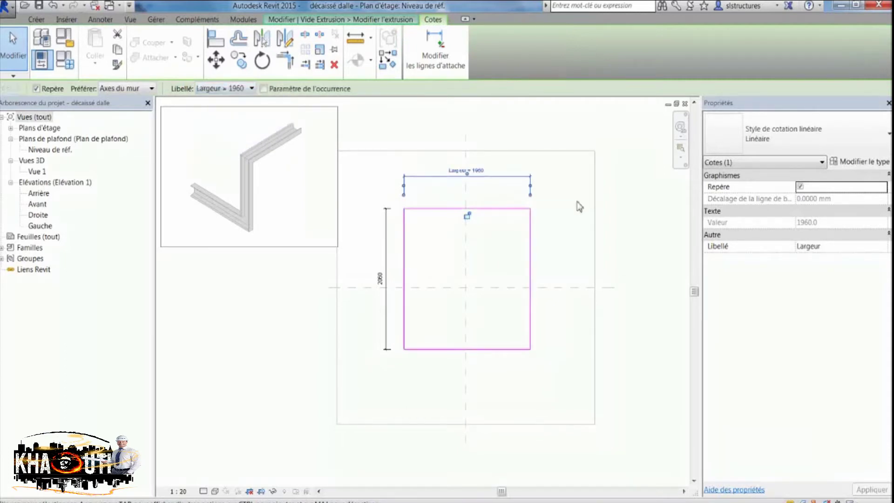
click(441, 156)
scroll(442, 155, up, 2)
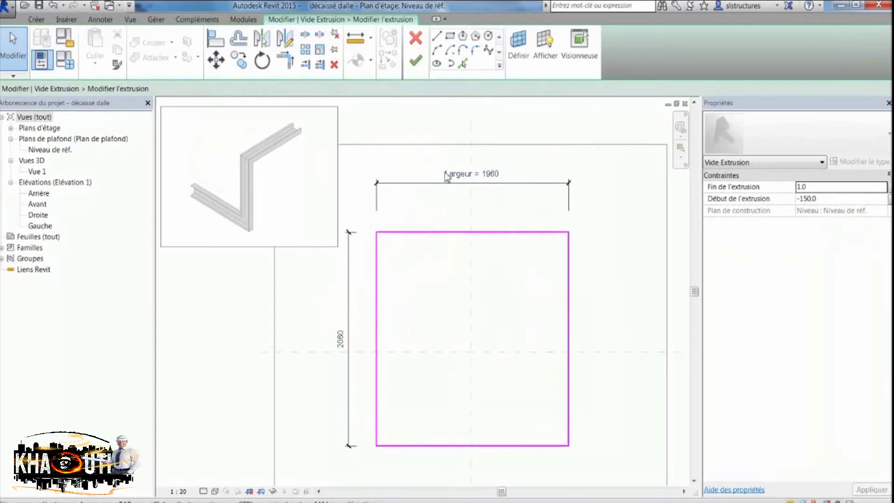
scroll(449, 235, down, 2)
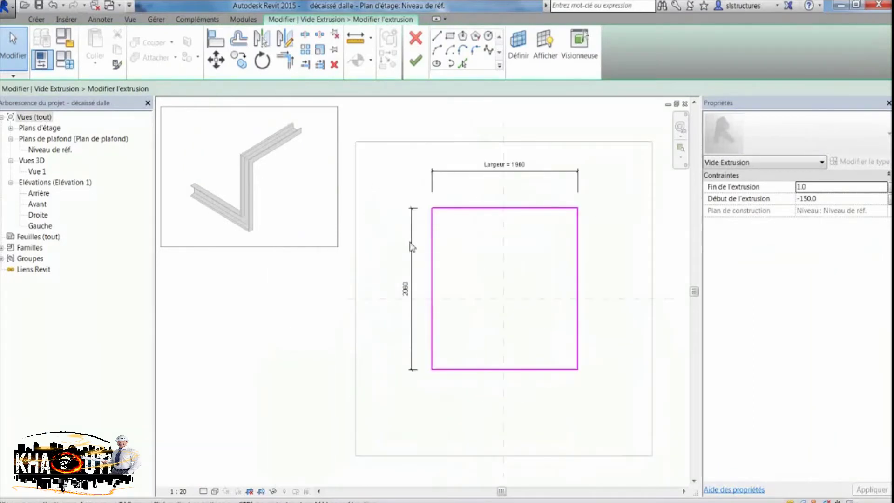
Label the vertical dimension of the void sketch with the Longueur parameter
click(412, 247)
click(223, 88)
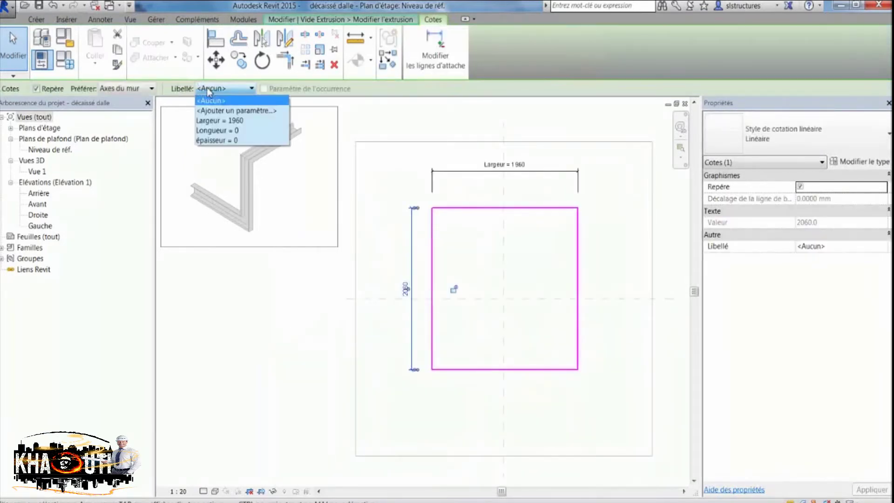
click(233, 130)
click(470, 263)
scroll(469, 262, down, 1)
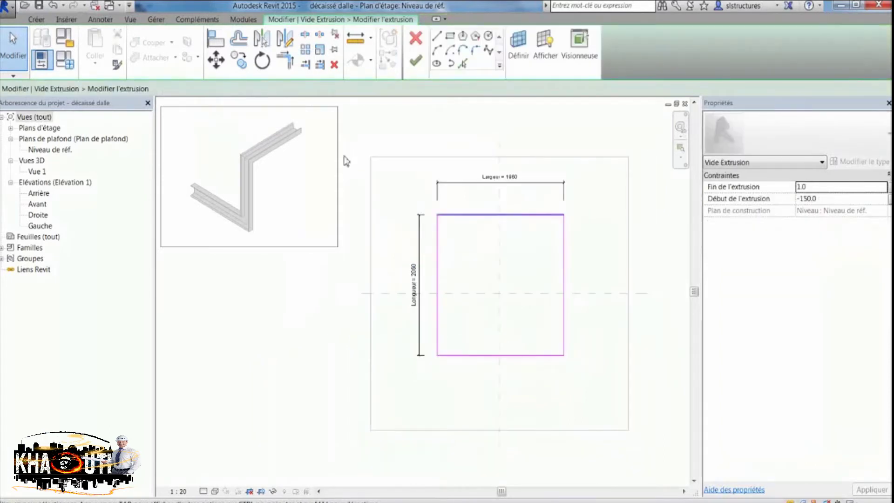
Set the Largeur parameter to 1000 in the family types
click(66, 60)
click(437, 180)
drag(467, 181, 423, 175)
text(500)
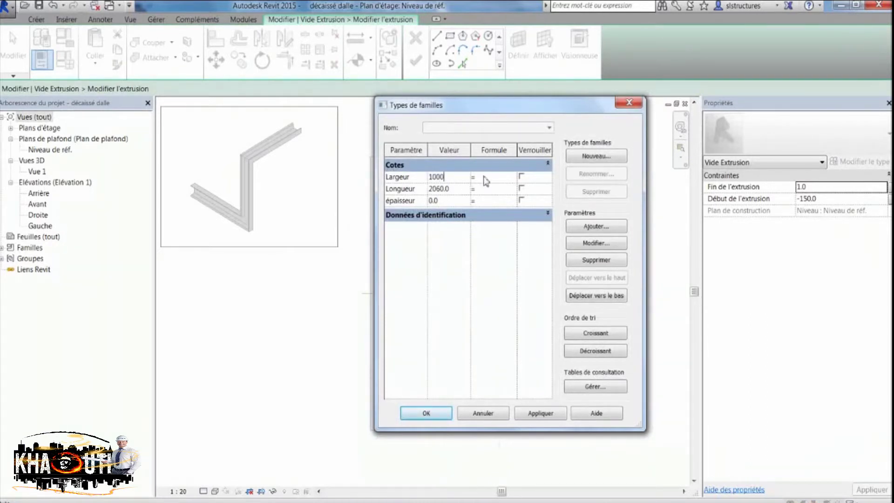
Set the Longueur parameter to 1000 in the family types and finish editing the void extrusion's sketch
click(436, 191)
double_click(442, 190)
text(1)
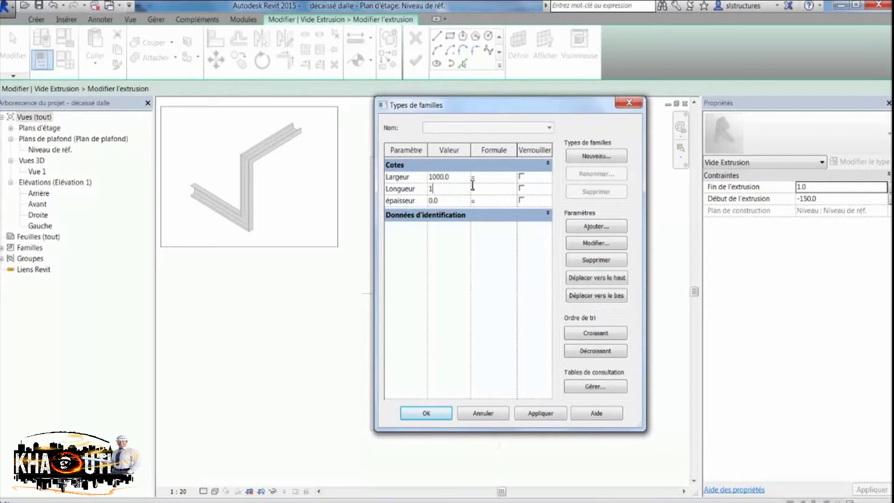
click(426, 413)
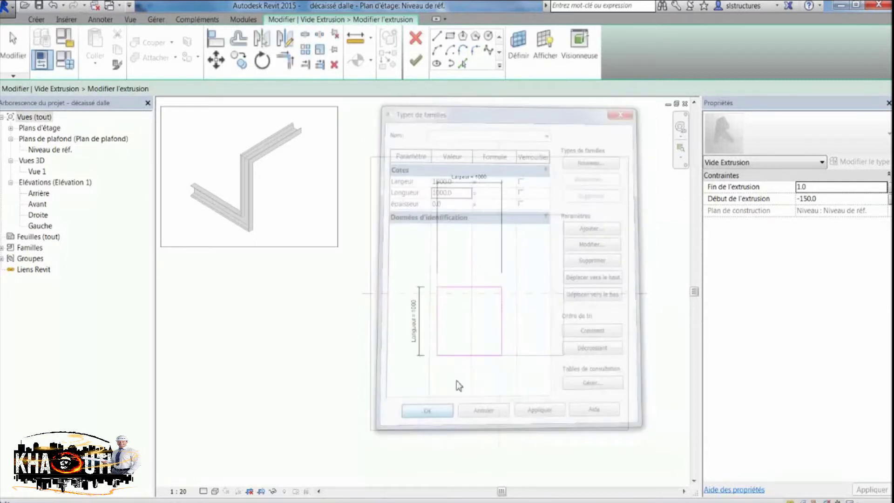
scroll(480, 280, up, 2)
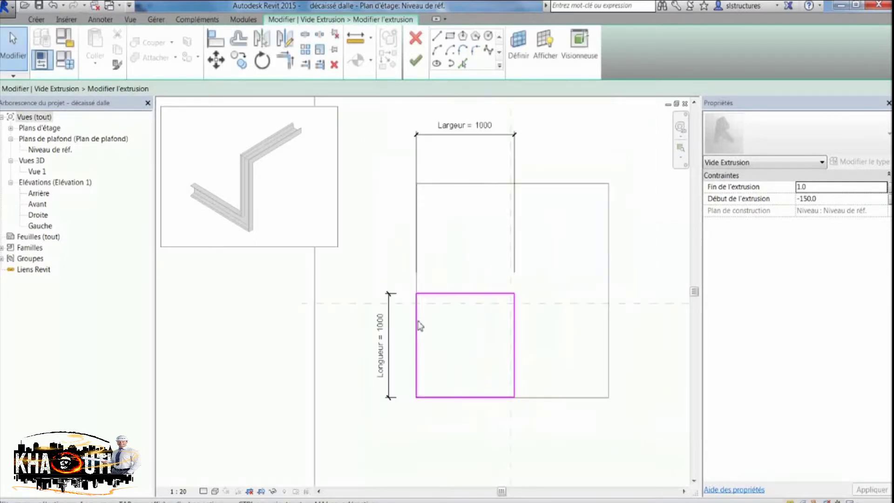
click(416, 61)
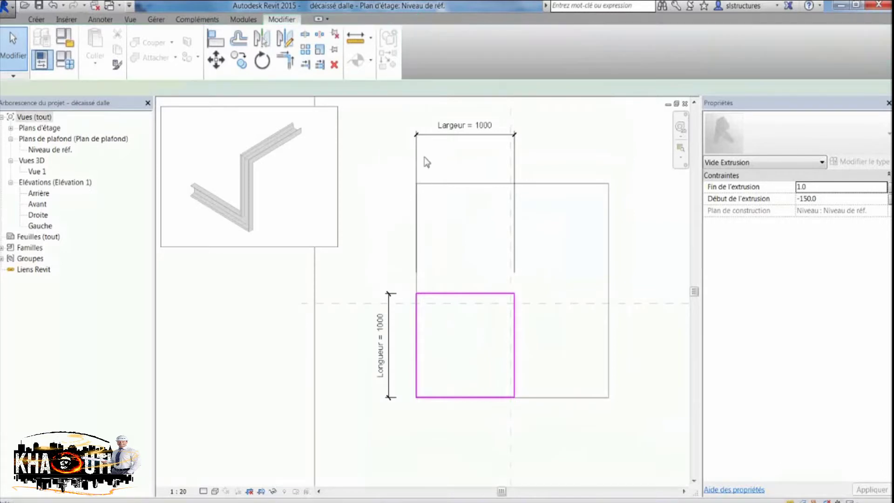
scroll(493, 270, down, 2)
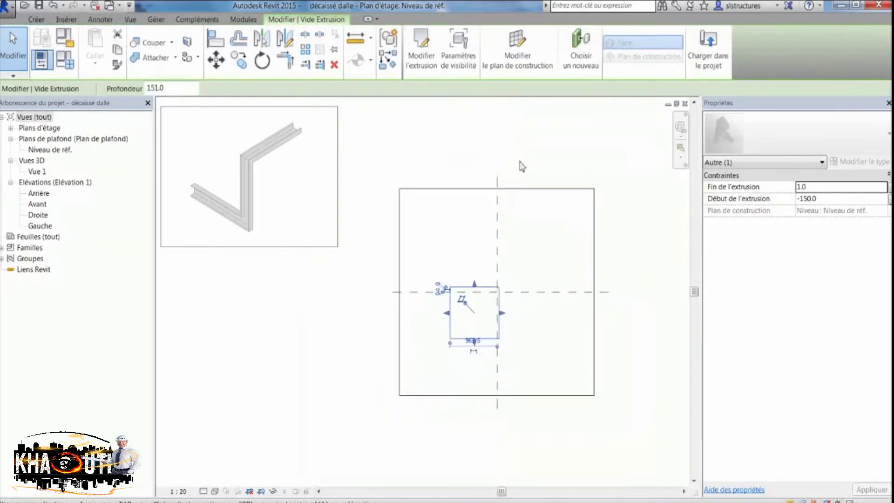
From the 3D view Vue 1, set both Largeur and Longueur to 1500 in the family types and inspect the recess
double_click(37, 171)
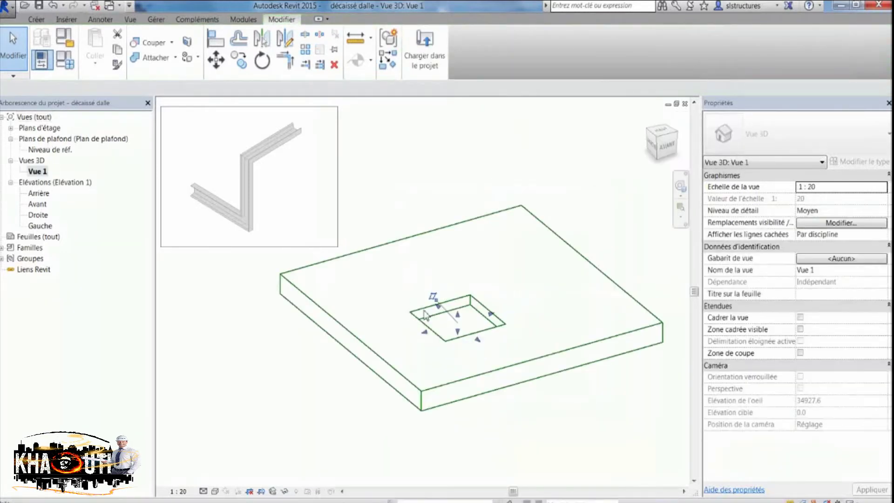
shift+middle_drag(510, 320, 448, 367)
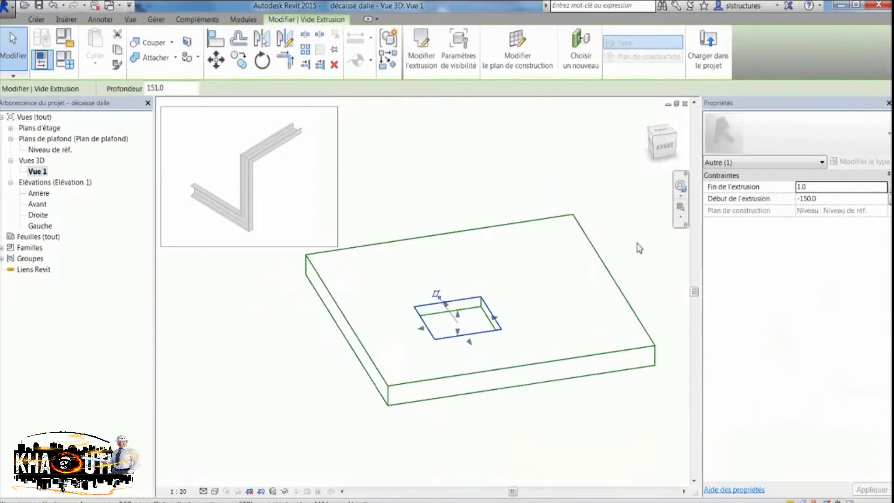
click(639, 248)
click(36, 19)
click(42, 60)
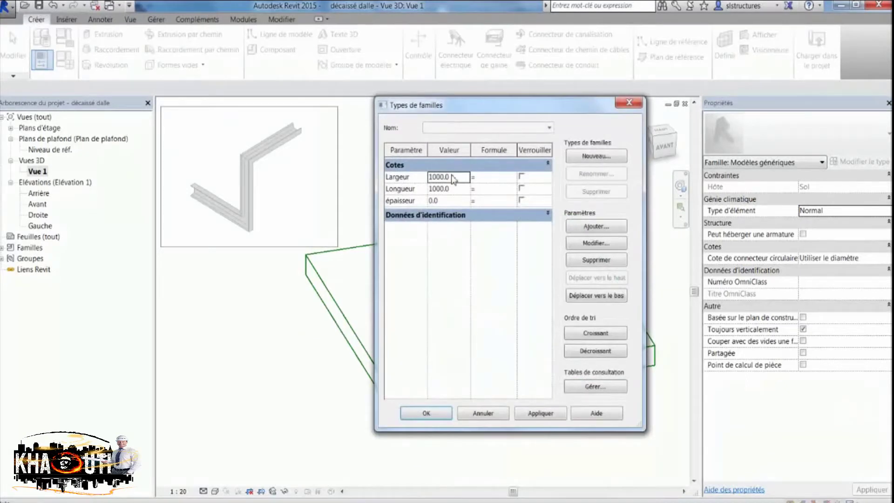
double_click(454, 179)
text(150)
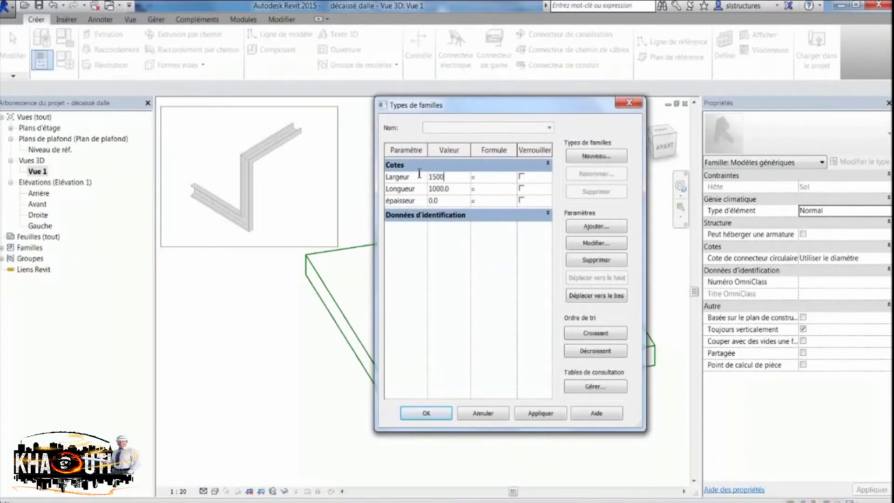
double_click(449, 189)
text(1500)
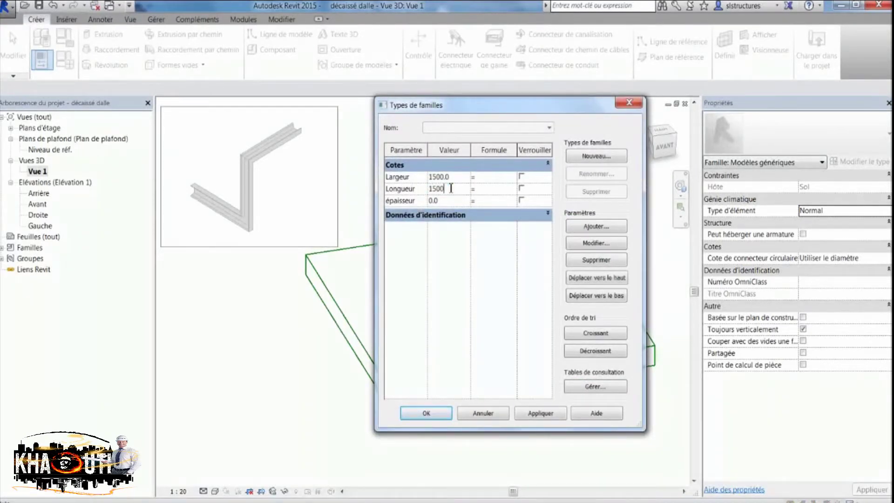
click(426, 413)
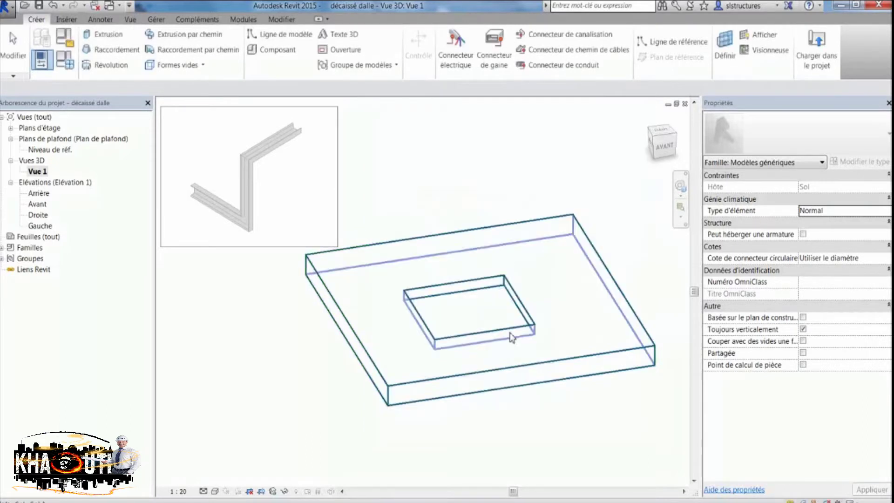
shift+middle_drag(536, 305, 485, 305)
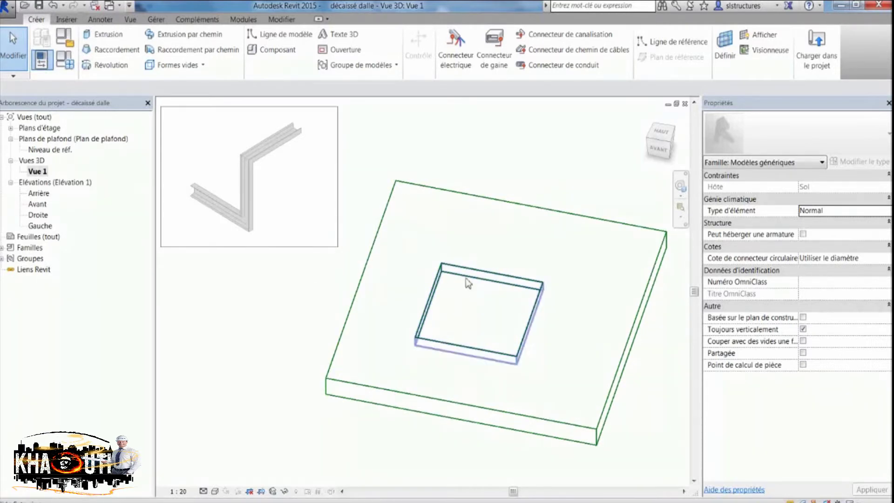
Open the Niveau de réf. floor plan and reopen the void extrusion's sketch for editing
double_click(56, 151)
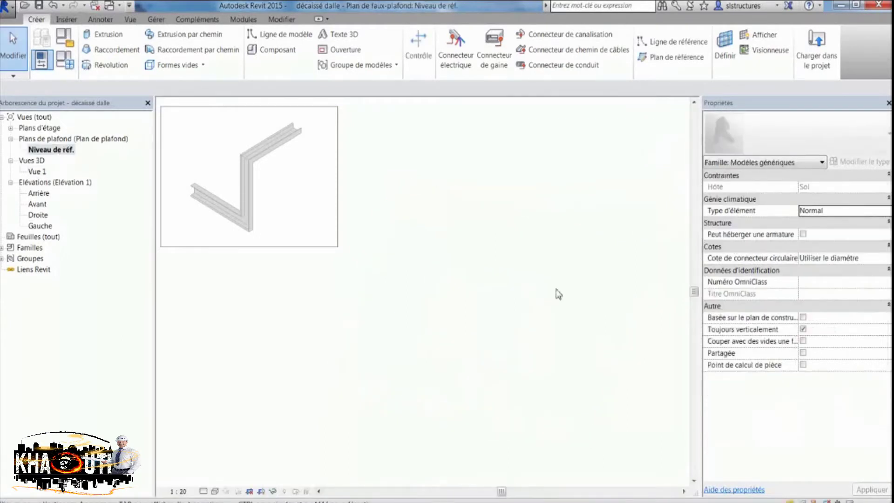
scroll(515, 265, down, 2)
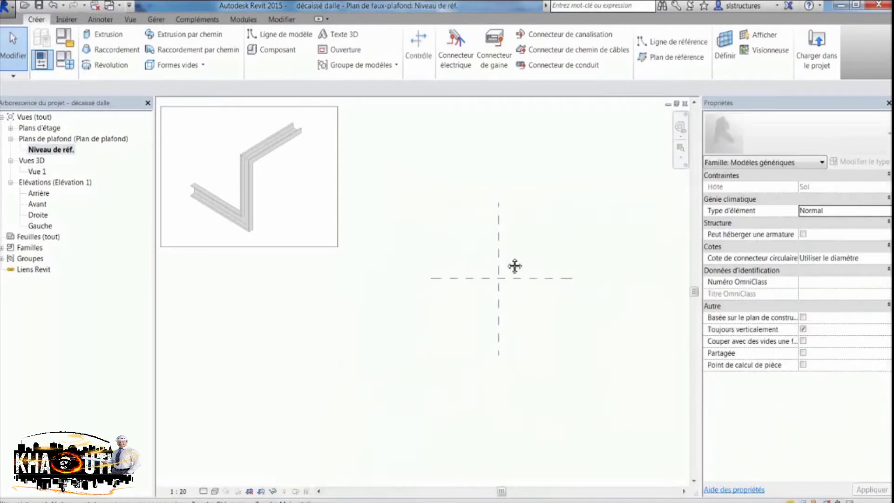
click(11, 128)
double_click(47, 139)
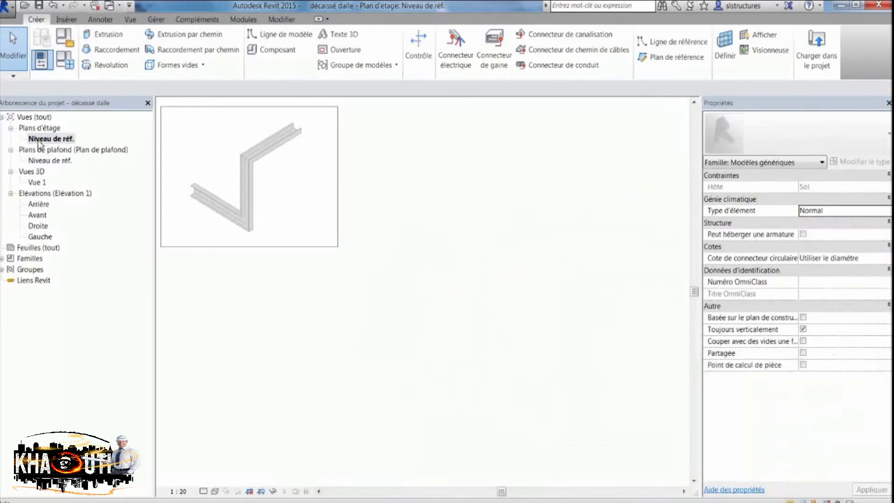
scroll(525, 285, up, 1)
click(520, 282)
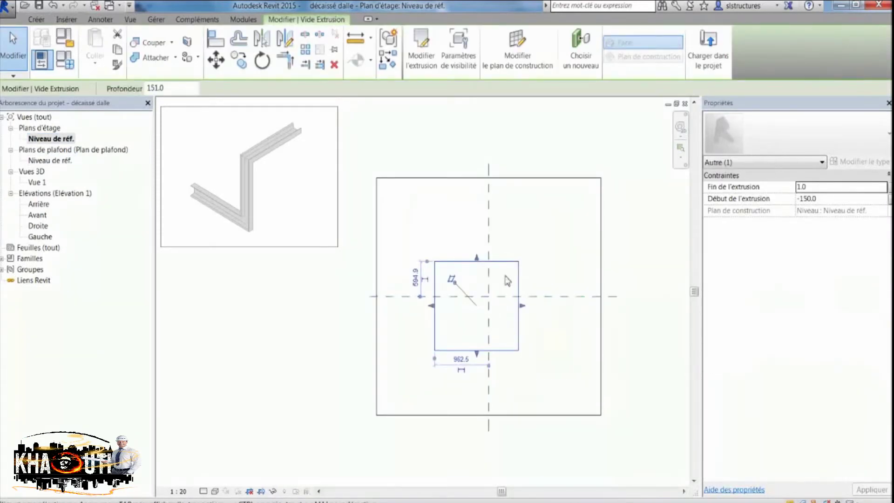
click(419, 56)
scroll(507, 270, up, 2)
scroll(497, 246, up, 1)
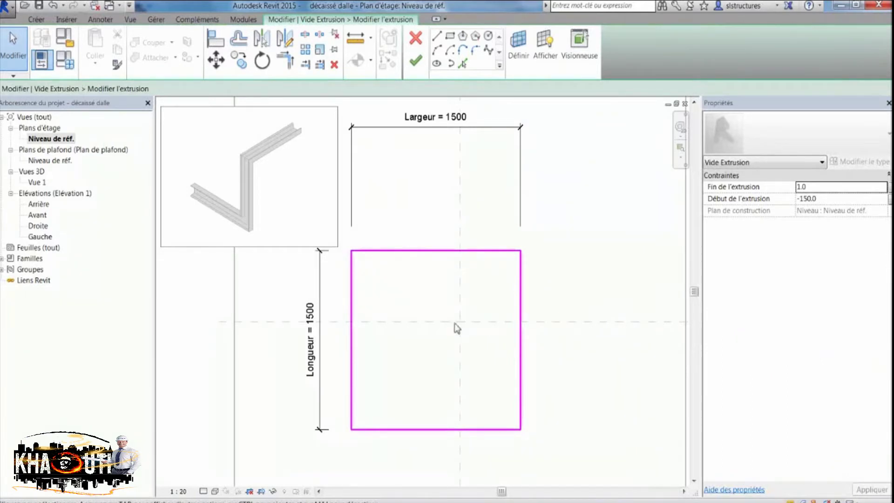
scroll(465, 322, down, 1)
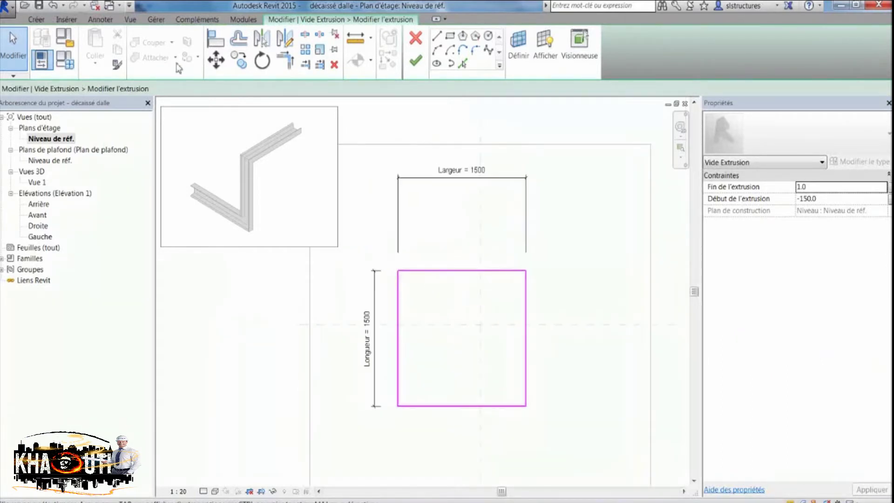
Add an aligned dimension across the sketch's vertical edges and the vertical reference plane, make its segments equal and lock them
click(100, 19)
click(42, 44)
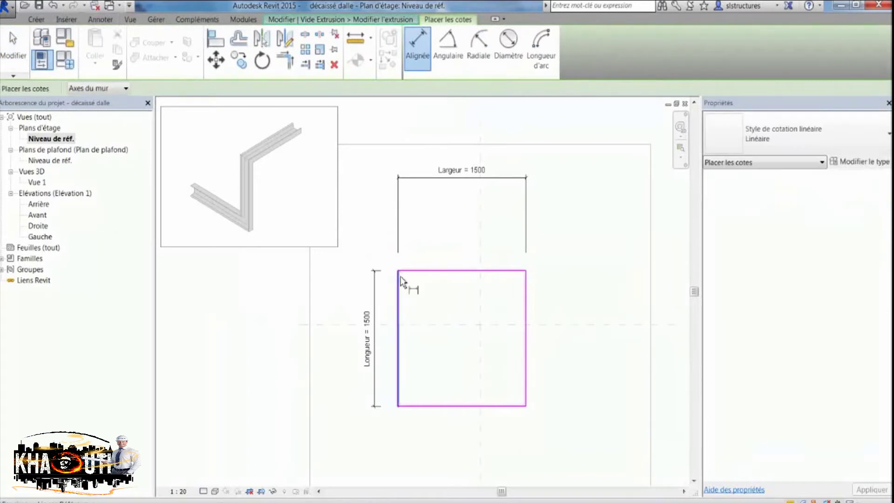
click(399, 280)
click(526, 298)
click(504, 246)
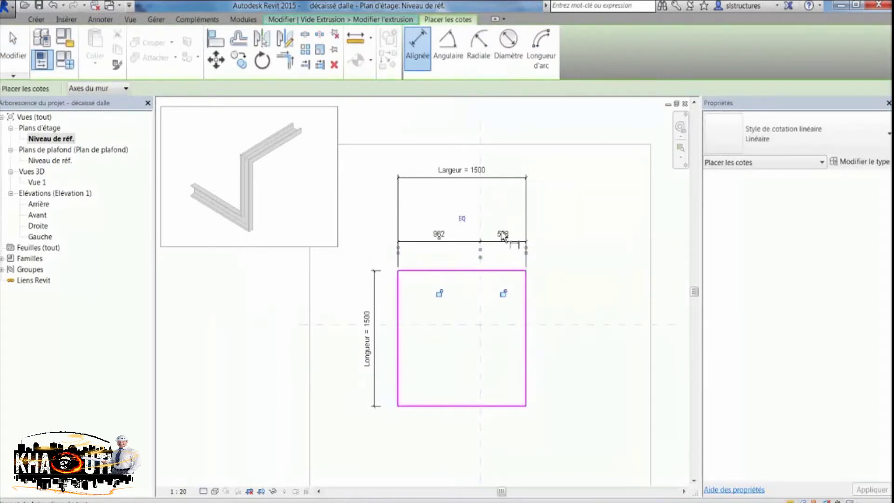
click(462, 221)
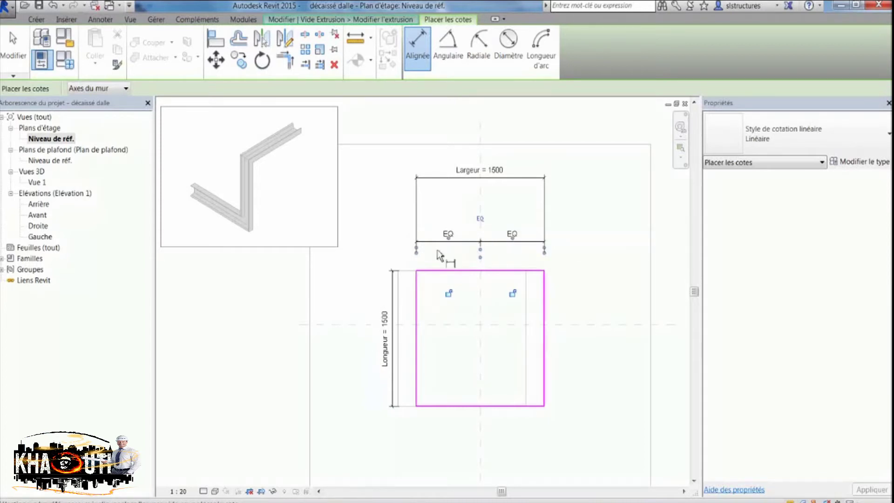
click(512, 293)
click(449, 293)
Add an aligned dimension across the sketch's horizontal edges and the horizontal reference plane, make its segments equal and lock them
click(511, 272)
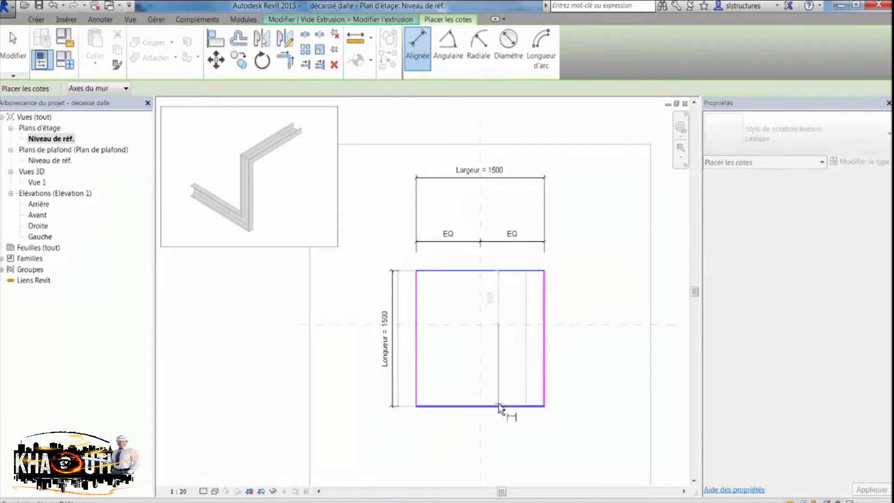
click(568, 389)
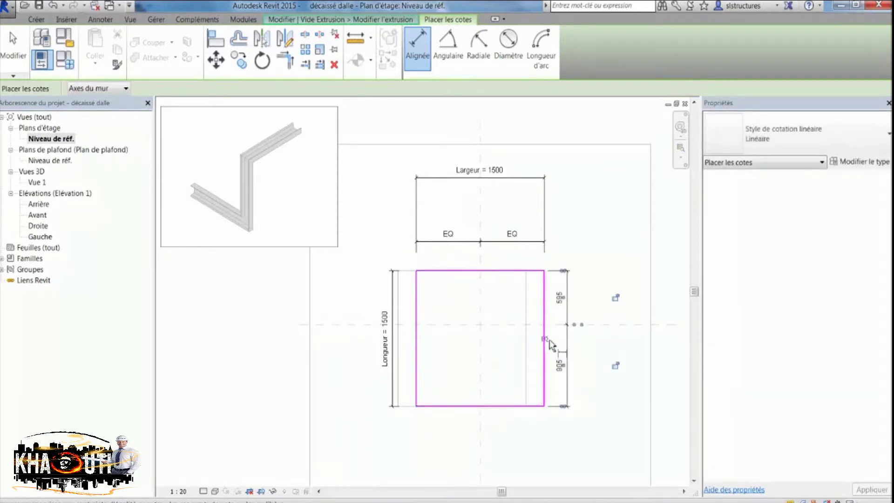
click(545, 339)
click(615, 290)
click(615, 358)
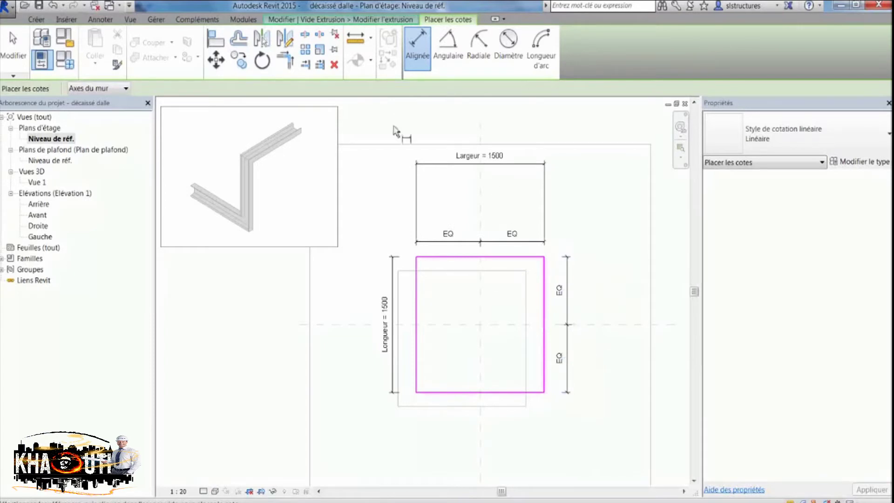
key(Escape)
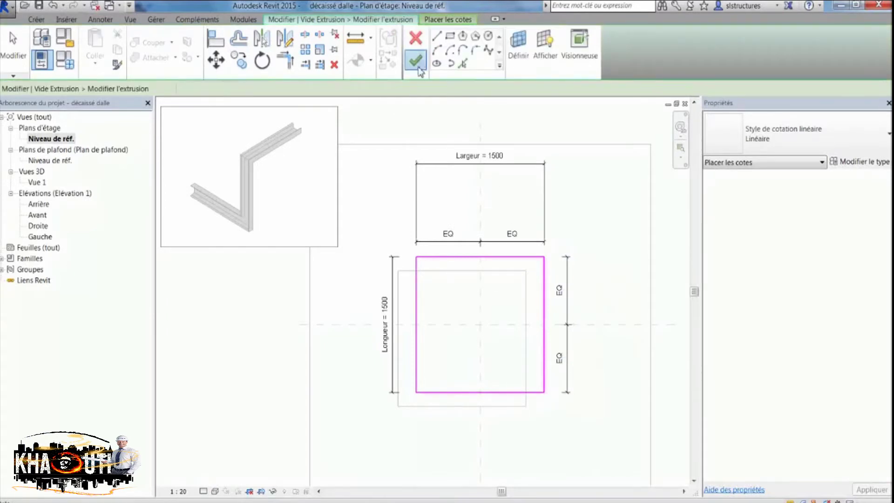
Finish editing the centred void extrusion sketch
click(416, 60)
scroll(517, 312, down, 1)
click(512, 309)
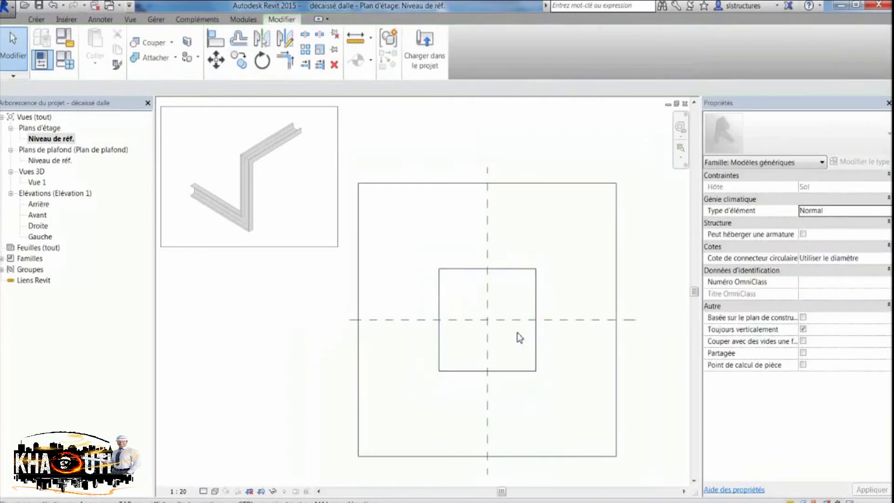
double_click(42, 205)
scroll(372, 331, up, 3)
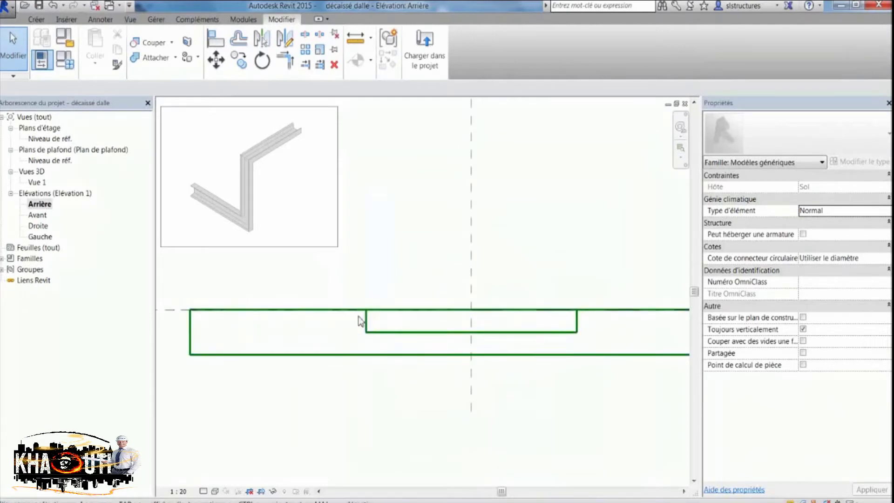
middle_drag(361, 320, 418, 327)
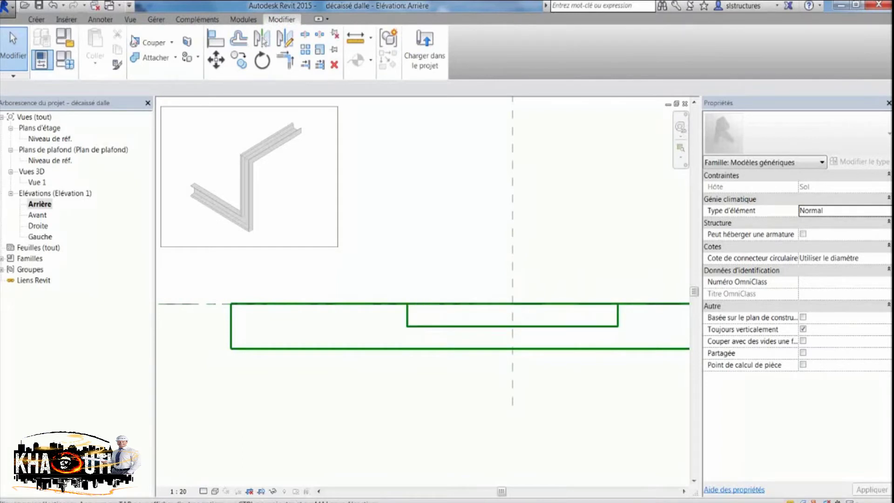
click(100, 19)
click(44, 47)
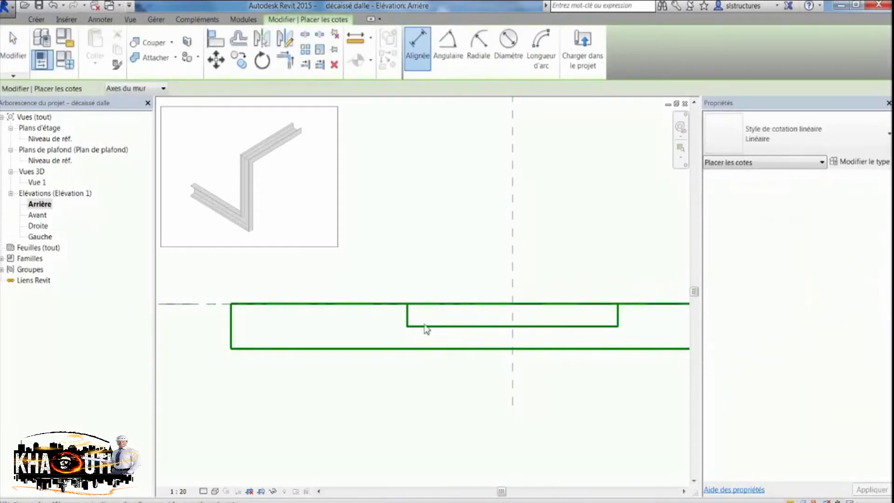
key(Escape)
key(Escape)
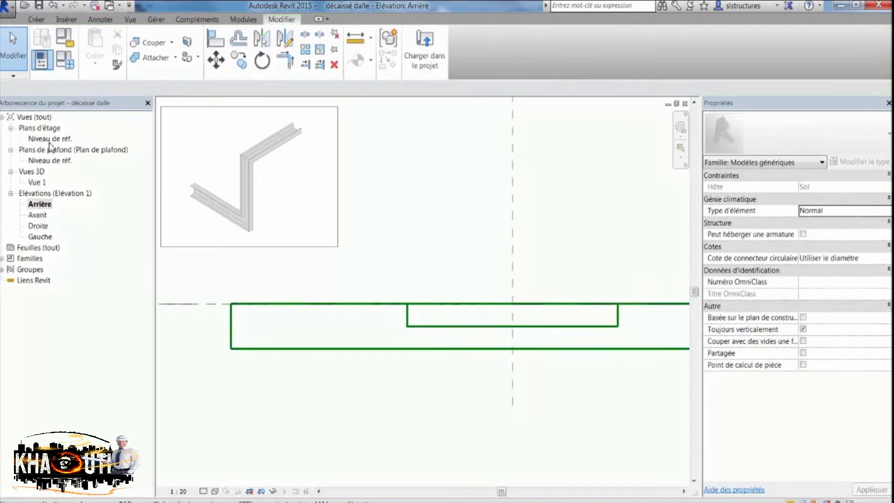
In the 3D view Vue 1, set the void extrusion's Fin de l'extrusion to 250 and inspect the recess in the slab
double_click(37, 183)
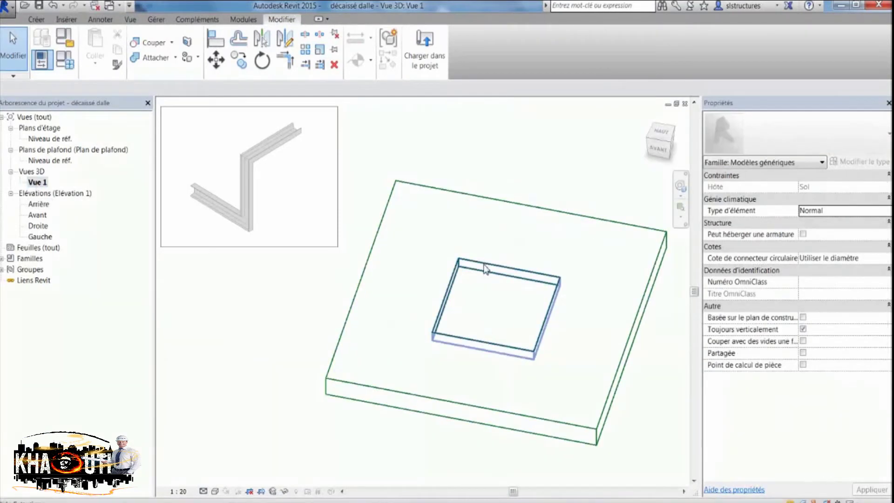
click(484, 269)
click(815, 188)
text(250)
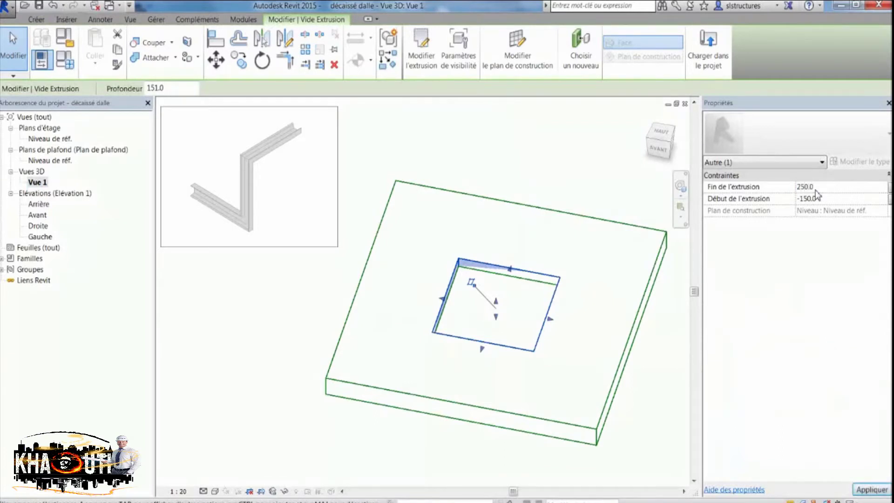
click(455, 126)
shift+middle_drag(520, 293, 501, 292)
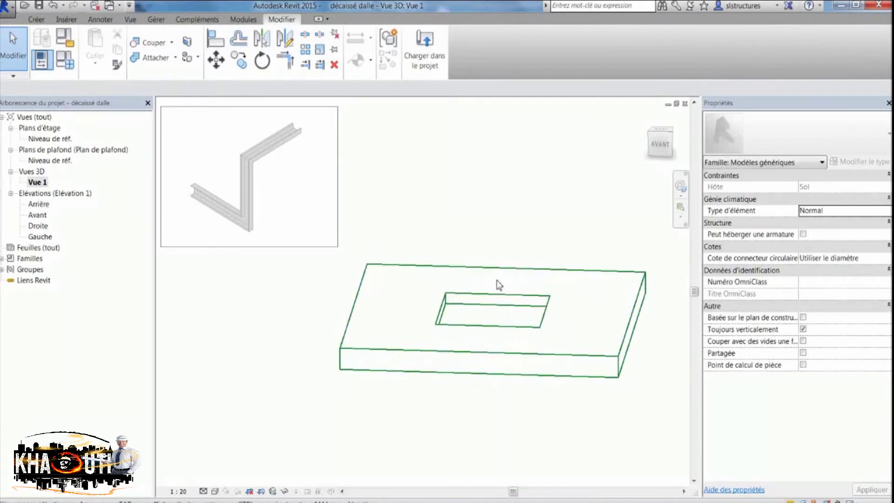
click(482, 306)
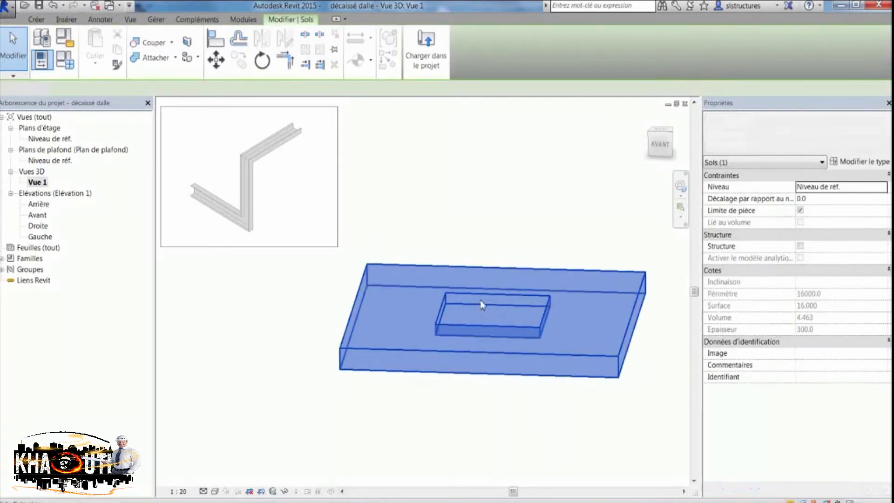
click(479, 279)
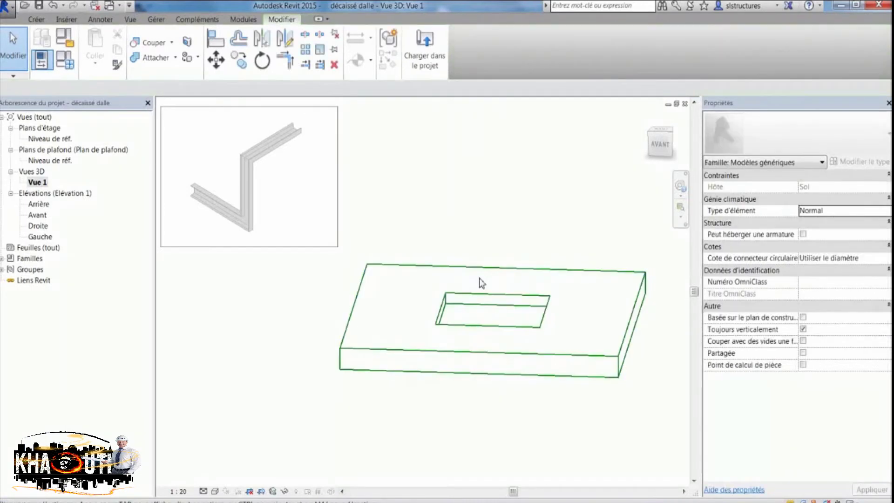
Set the void extrusion's Fin de l'extrusion to 1, keeping its Début de l'extrusion at -150
click(483, 302)
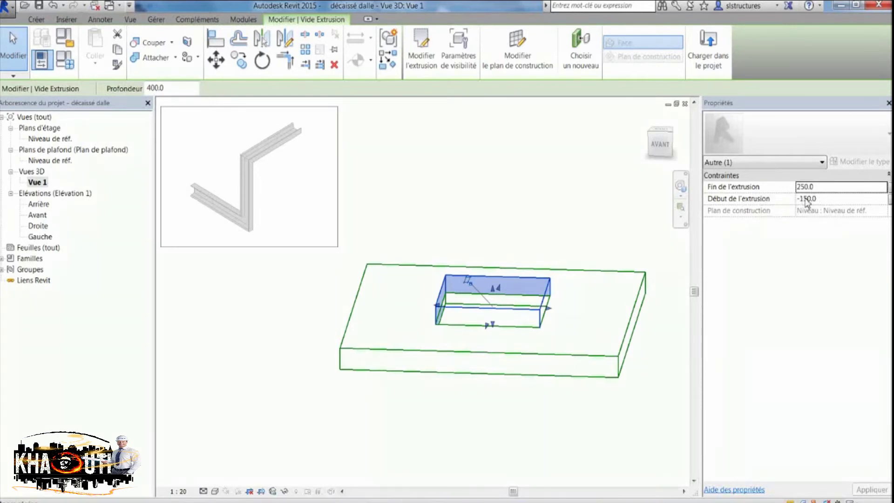
click(819, 191)
text(1)
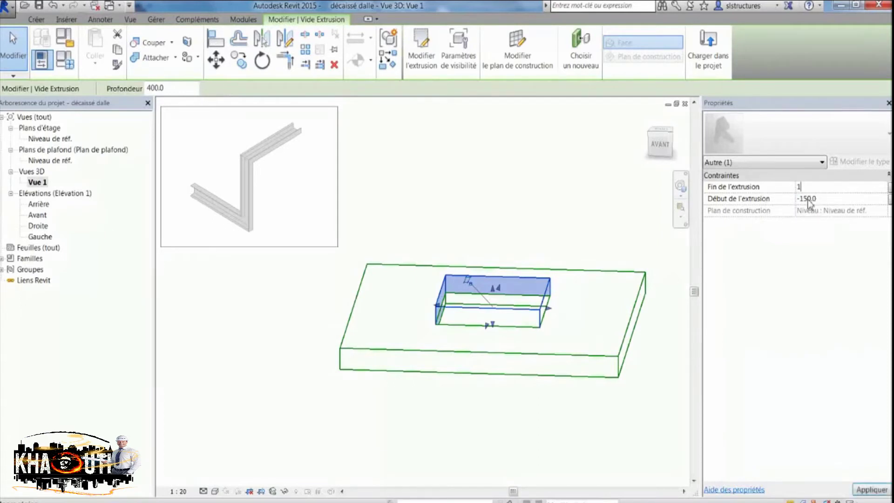
click(822, 200)
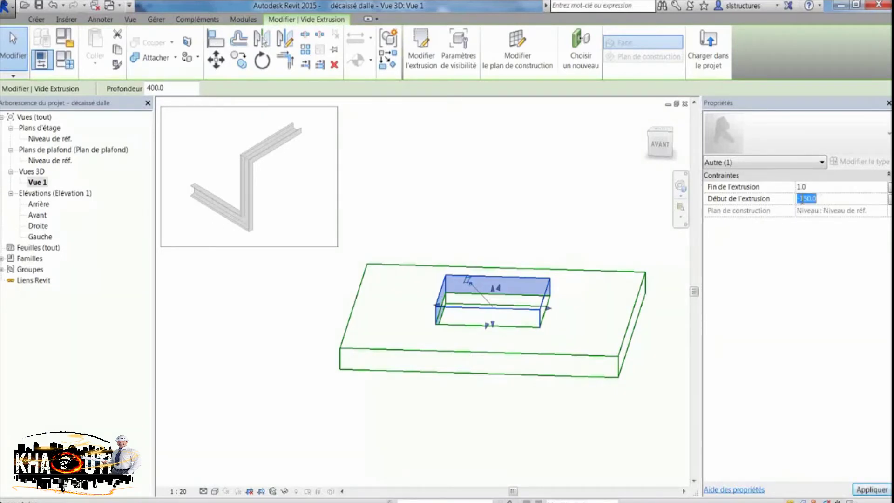
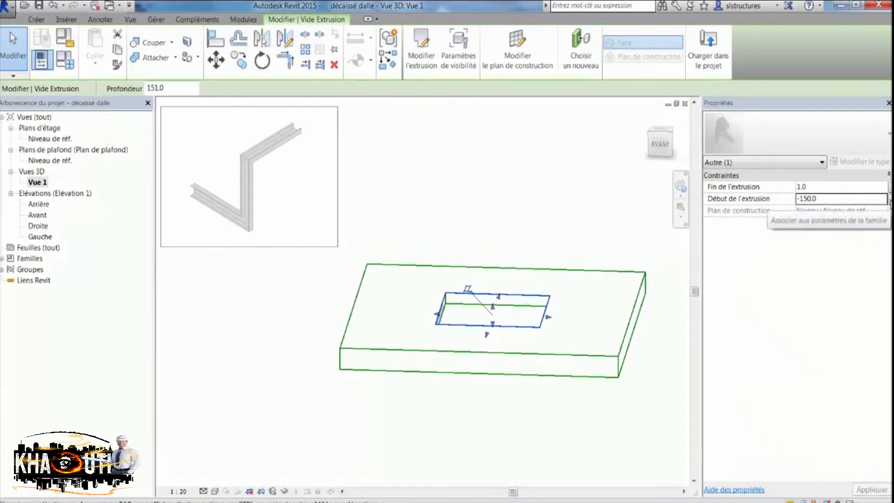
Associate the void extrusion's Début de l'extrusion with the épaisseur family parameter
click(889, 200)
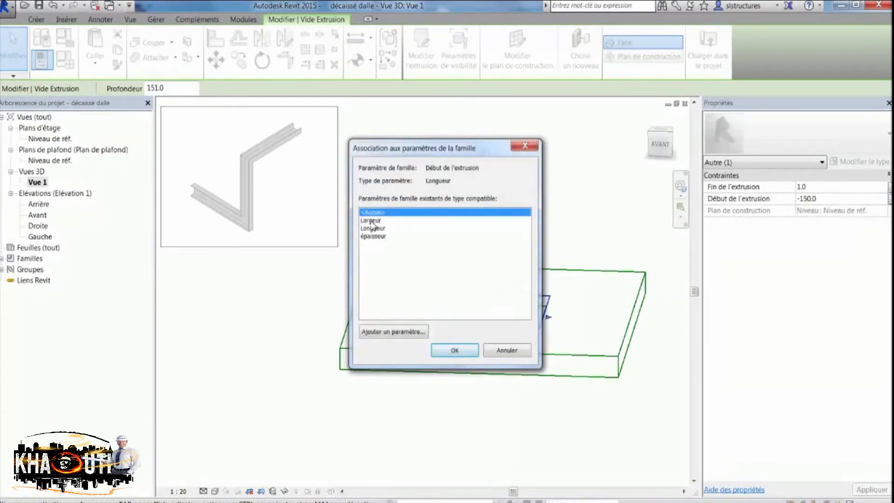
click(370, 237)
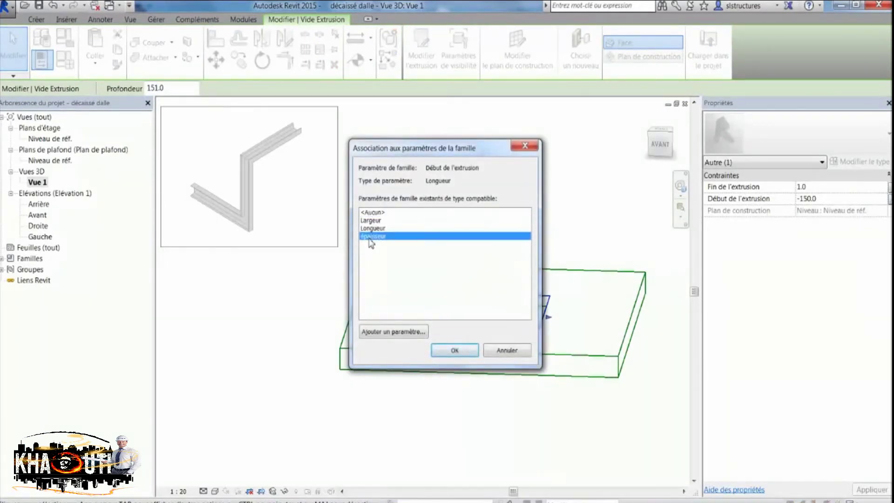
click(455, 351)
click(527, 232)
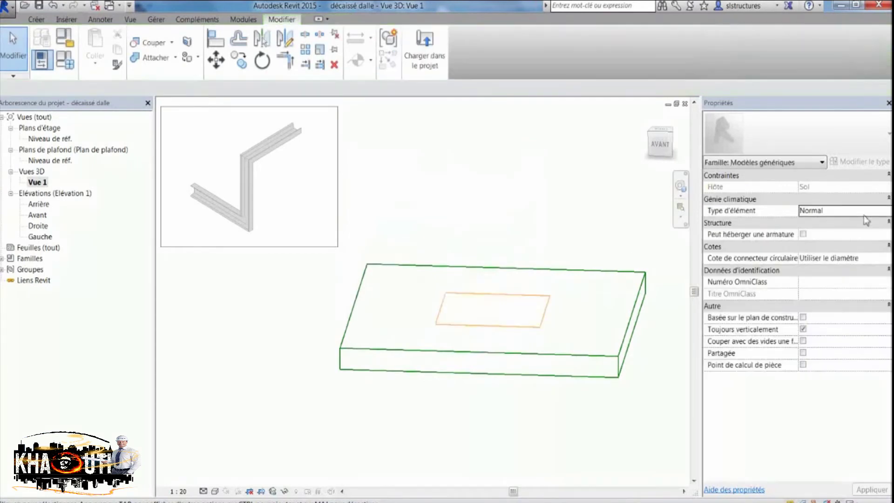
Set the family's épaisseur parameter to -150 and inspect the recess in 3D
click(66, 59)
click(440, 200)
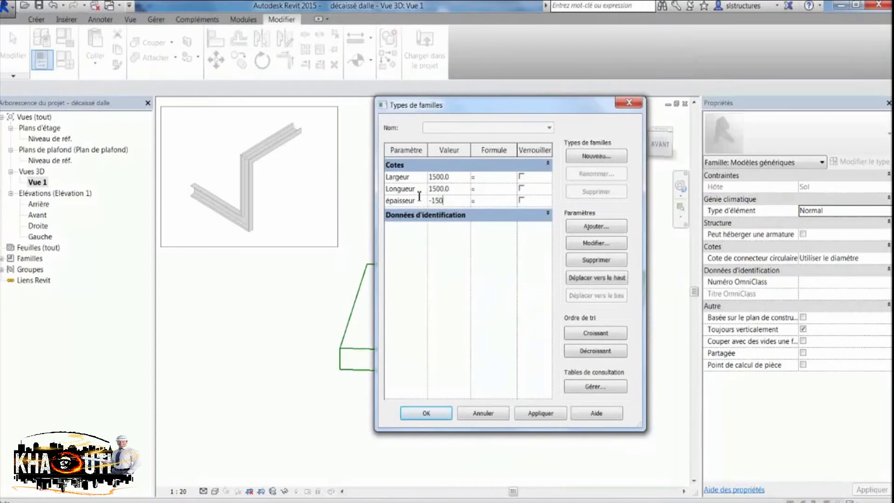
click(529, 418)
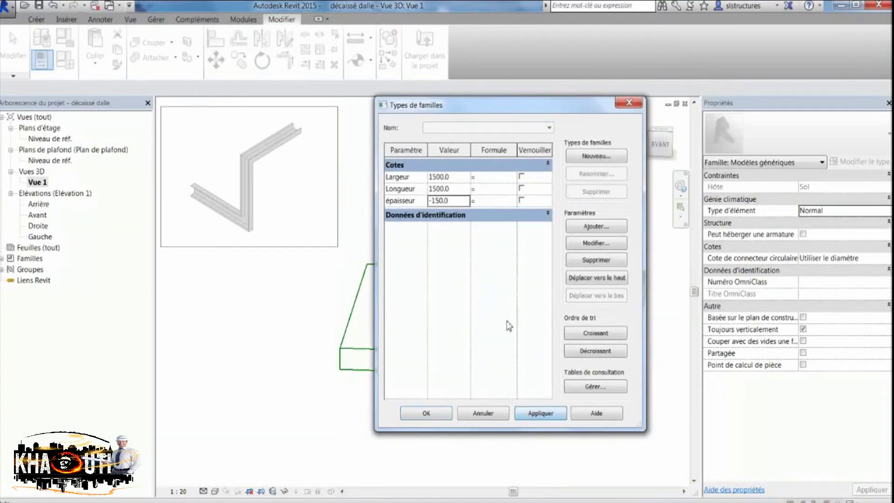
click(426, 414)
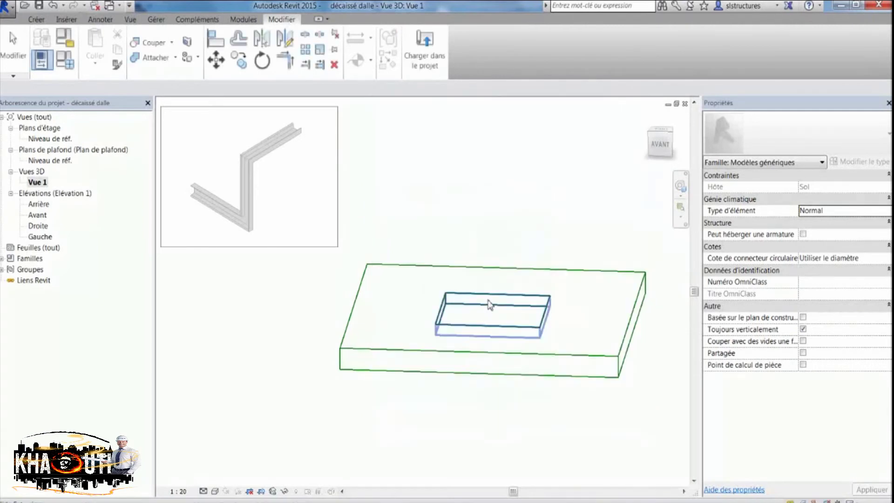
shift+middle_drag(647, 255, 548, 303)
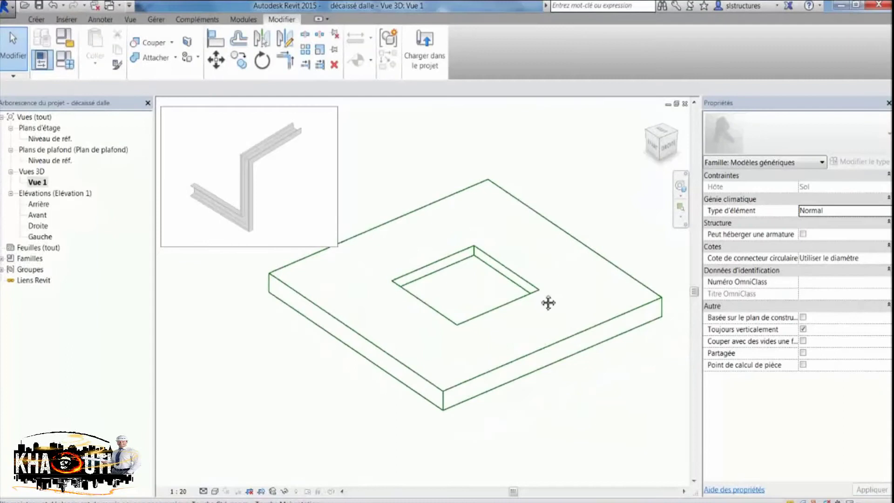
Load the décaissé dalle family into Project2.rvt, replacing the existing version
click(430, 64)
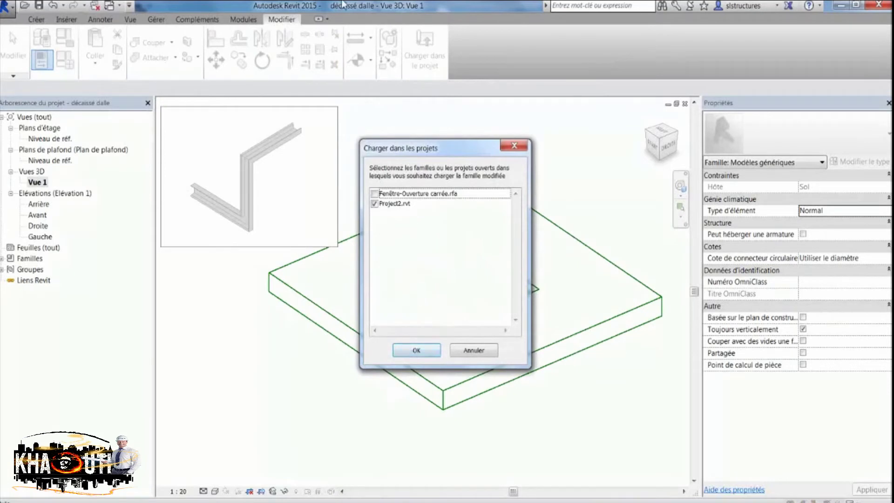
click(417, 350)
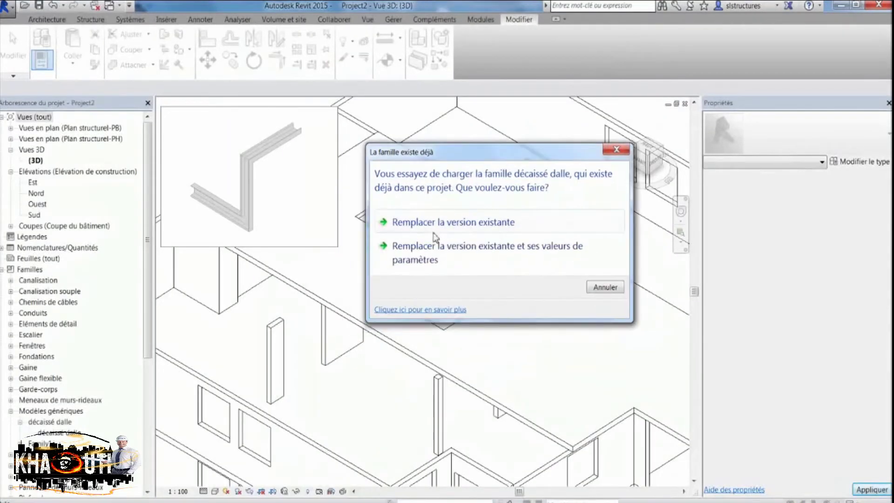
click(450, 224)
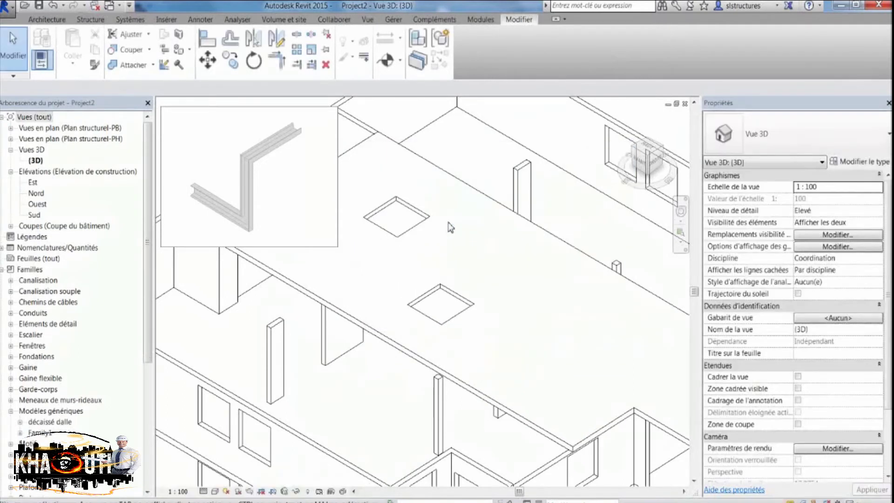
middle_drag(449, 224, 523, 274)
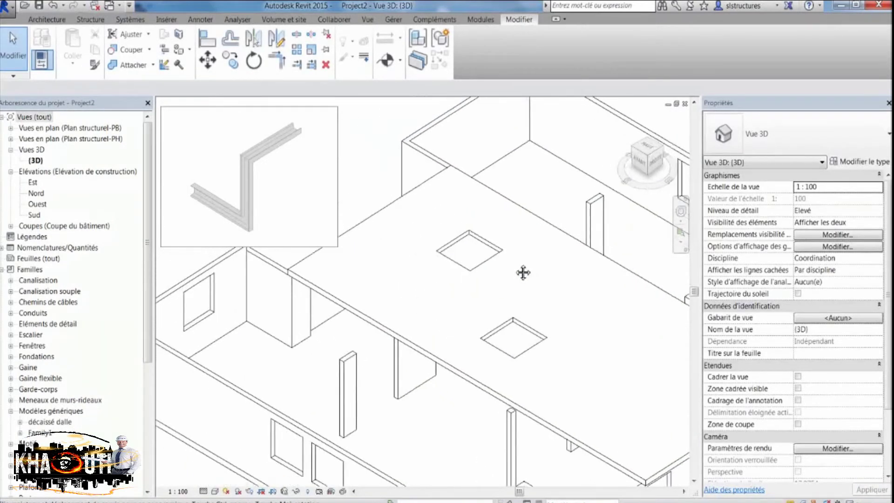
Open the type properties of the recess nearer the slab's back corner and review its dimensions, types and families
click(494, 246)
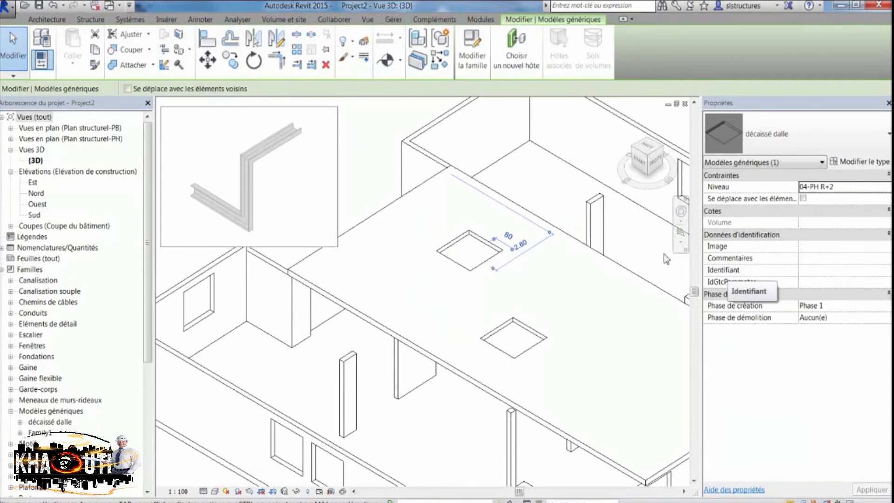
click(855, 161)
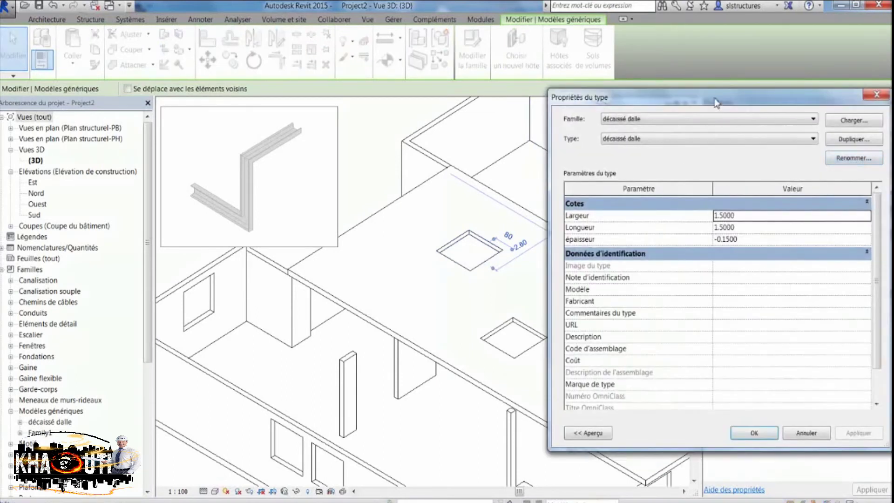
drag(717, 98, 709, 97)
click(739, 215)
click(630, 136)
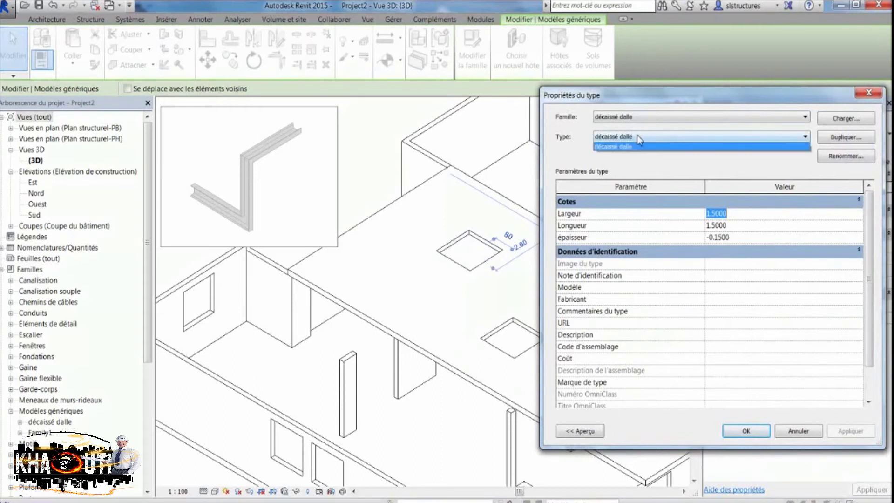
click(635, 137)
click(633, 116)
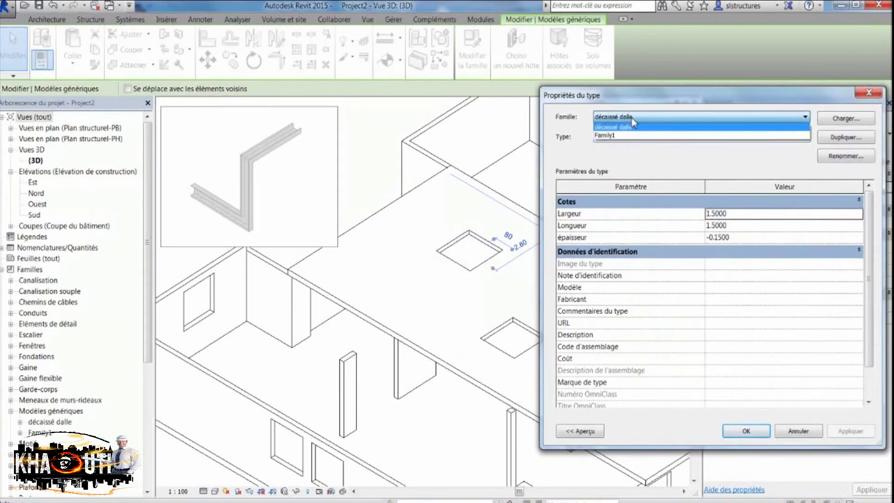
click(634, 126)
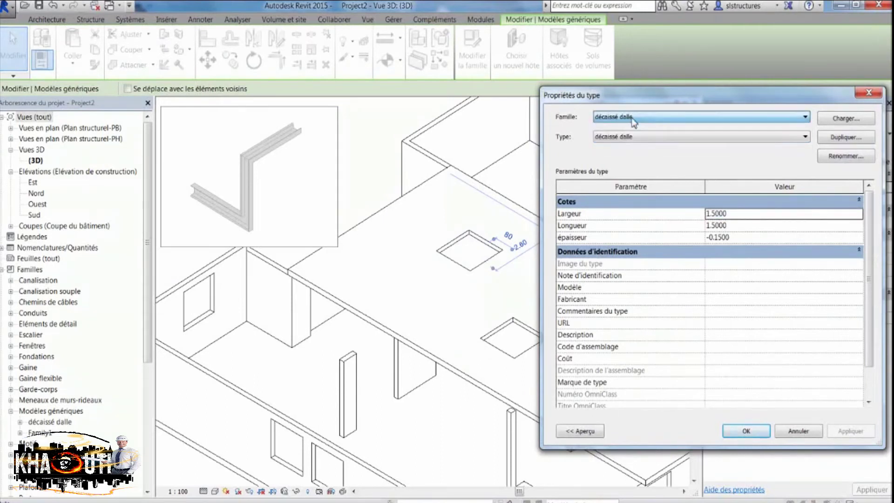
Rename the décaissé dalle type as 150x150x15
click(861, 157)
text(1500x150)
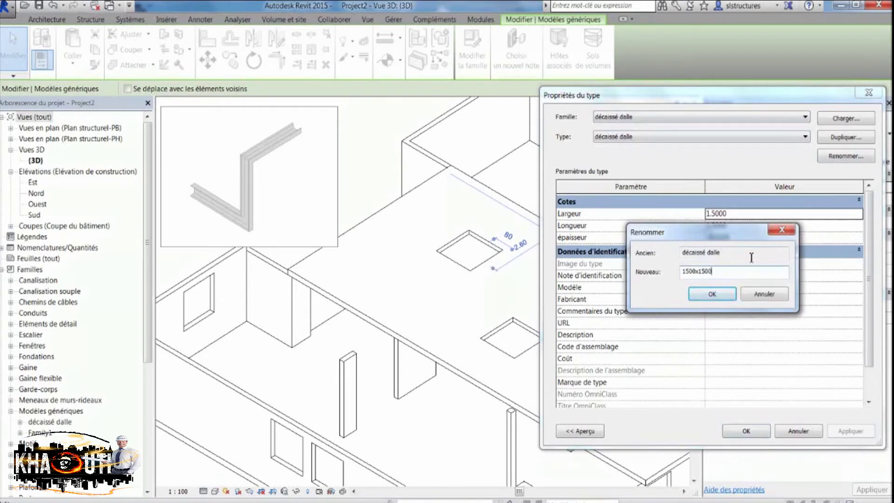
key(BackSpace)
text(x15)
click(713, 294)
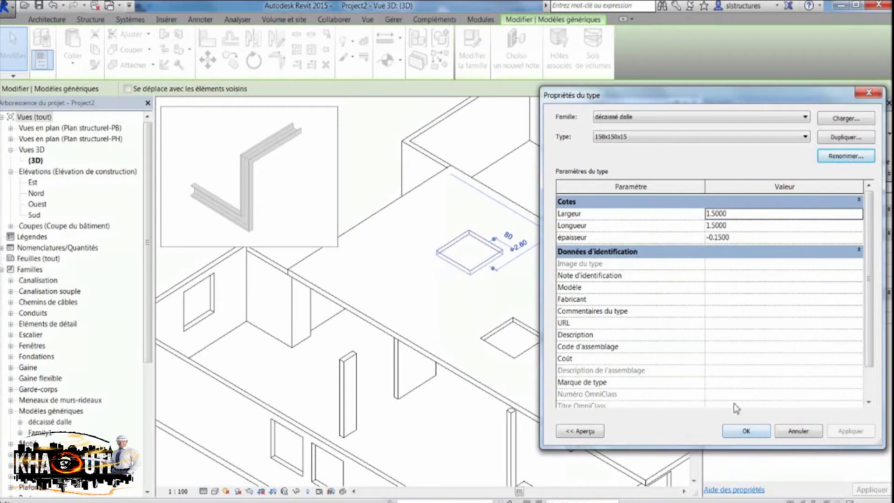
click(746, 431)
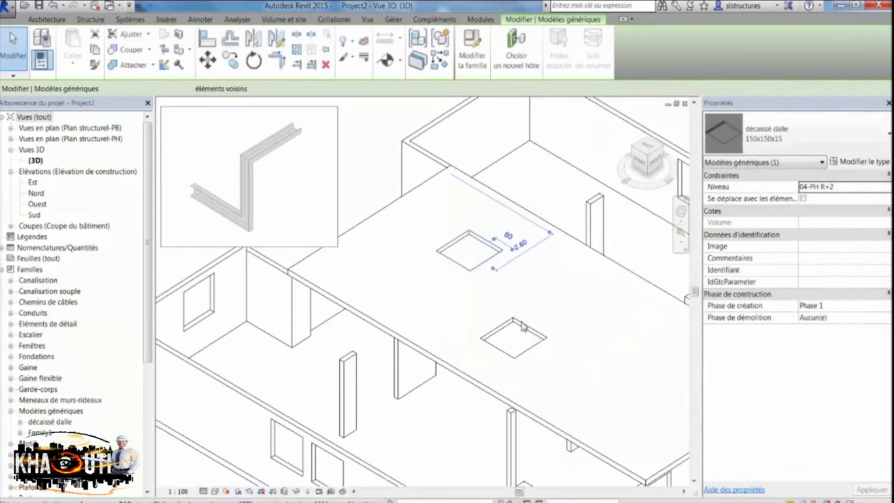
Duplicate the type of the recess nearer the slab's front as 300x150x10
click(530, 327)
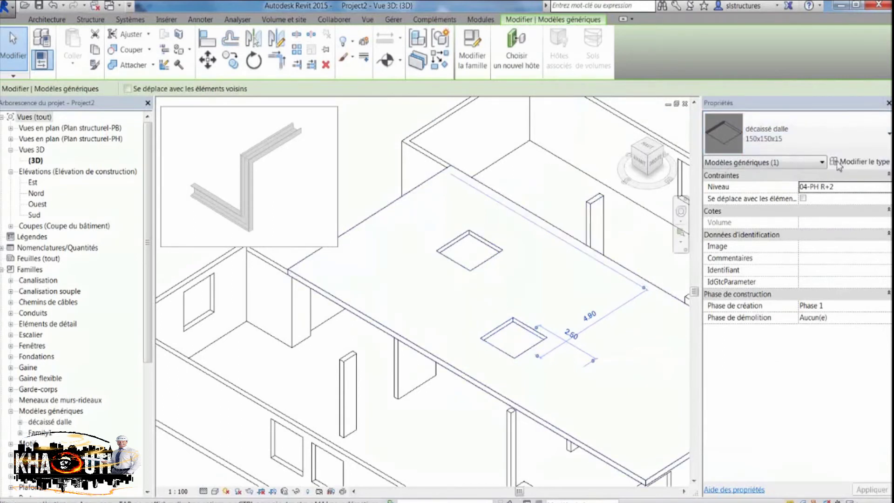
click(840, 164)
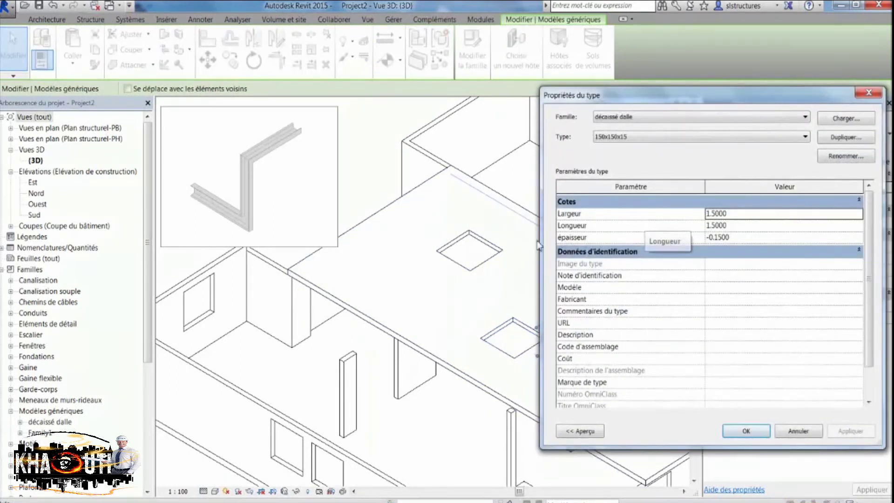
click(842, 142)
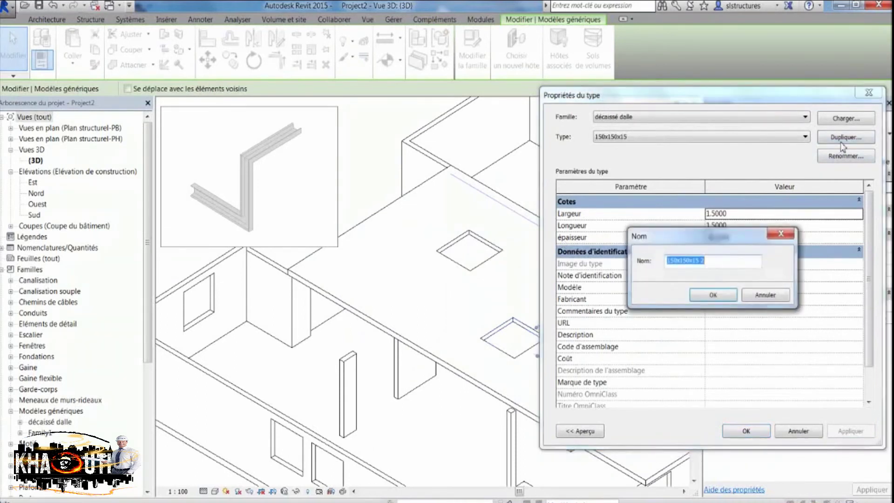
click(723, 262)
key(BackSpace)
text(300)
click(696, 297)
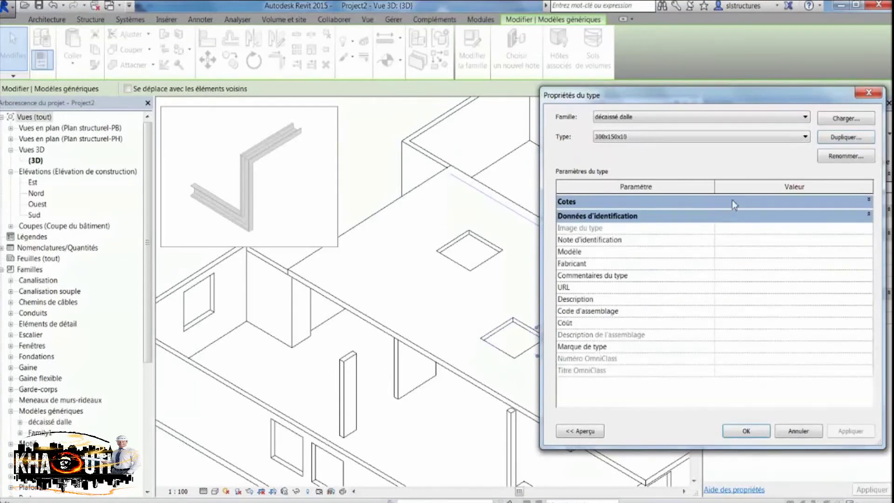
Set the 300x150x10 type's Largeur to 3 and épaisseur to -0.10, then apply it to the front recess
click(732, 201)
click(733, 214)
text(3)
click(735, 238)
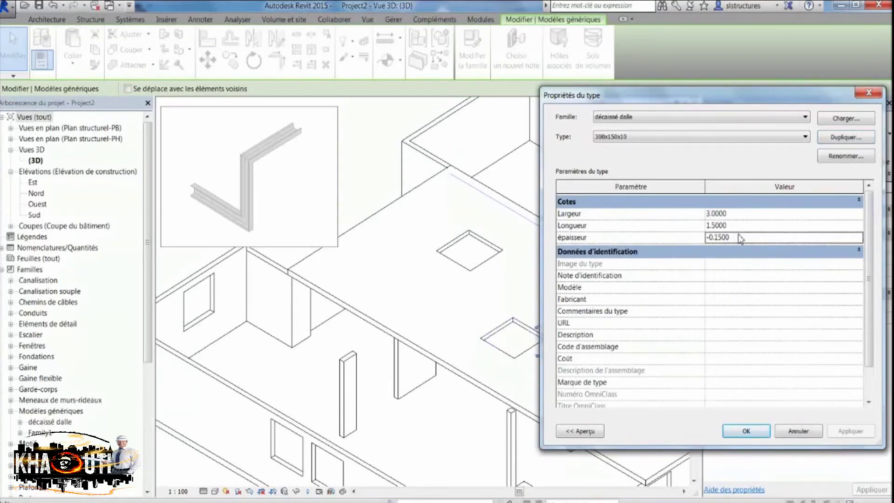
text(-0.1)
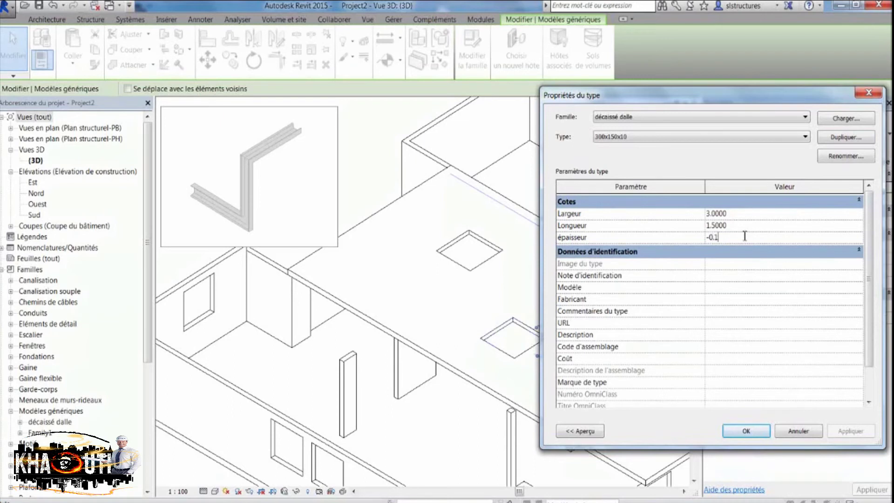
text(0)
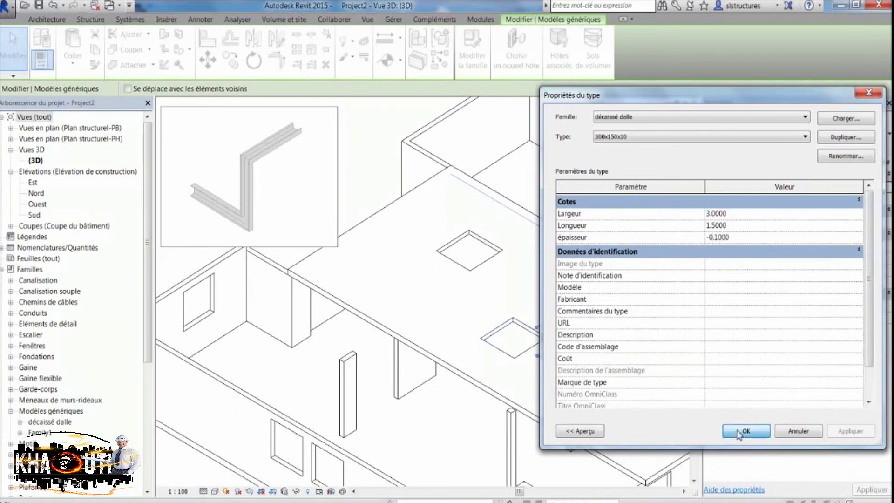
click(741, 430)
click(518, 298)
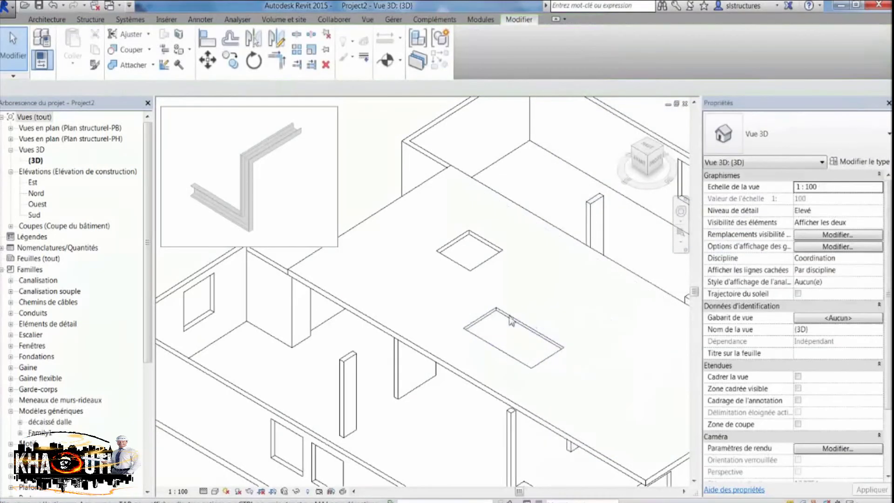
Switch the front recess back to the 150x150x15 type
click(512, 323)
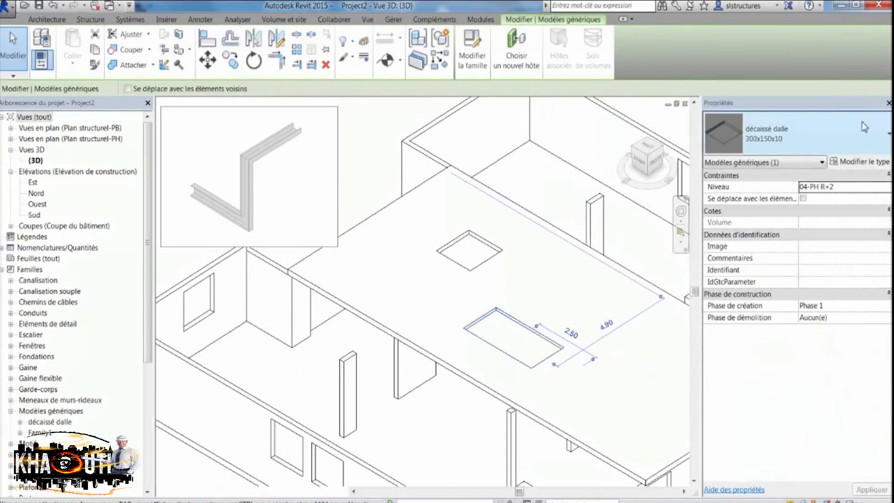
click(822, 150)
click(760, 187)
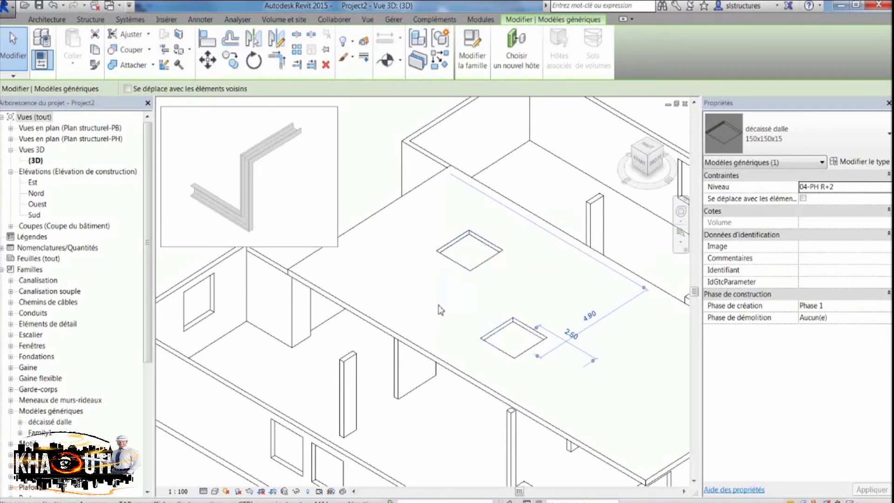
Open the back recess's décaissé dalle family for editing
click(487, 250)
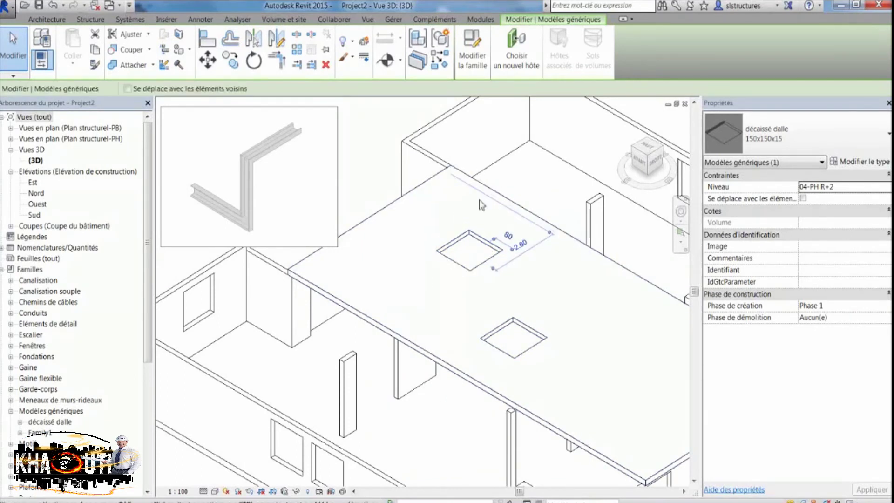
click(473, 59)
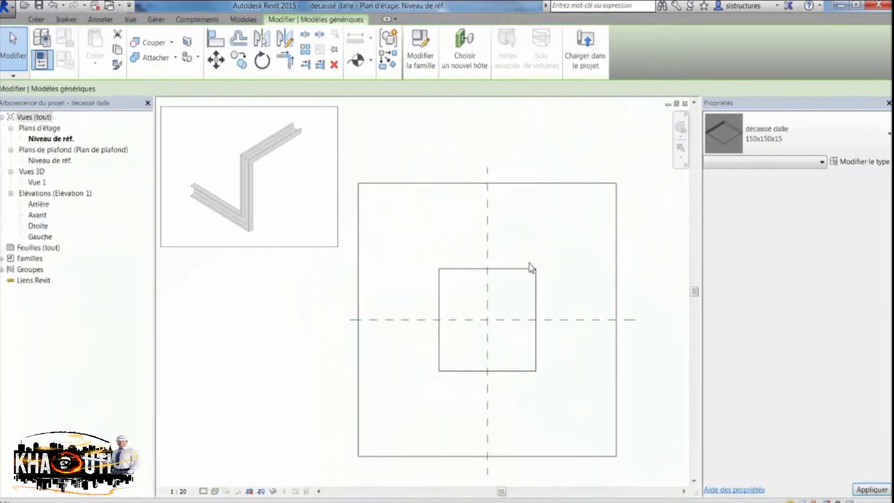
Change the épaisseur family parameter from a type parameter to an Occurrence parameter and apply the change to the family
middle_drag(483, 253, 477, 225)
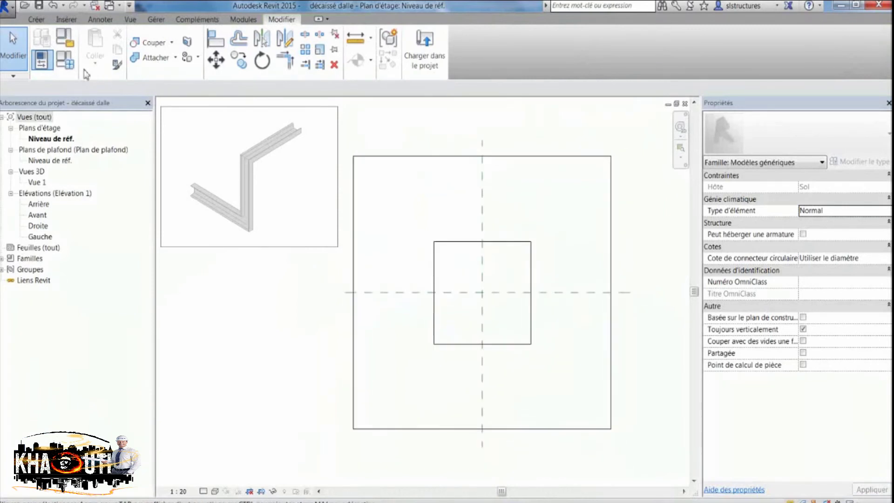
click(66, 60)
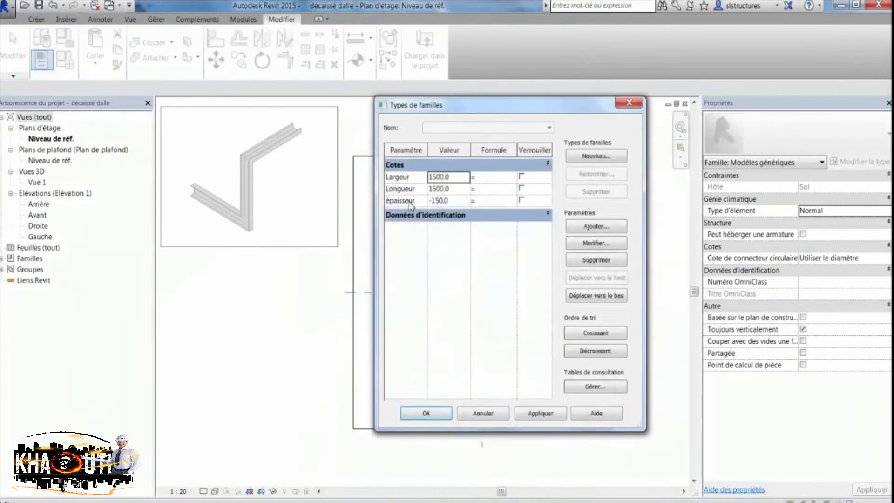
click(409, 202)
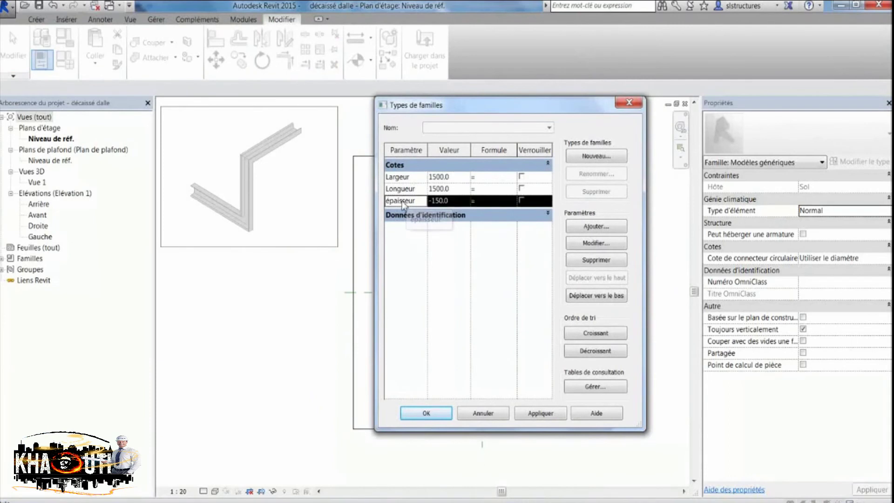
click(575, 250)
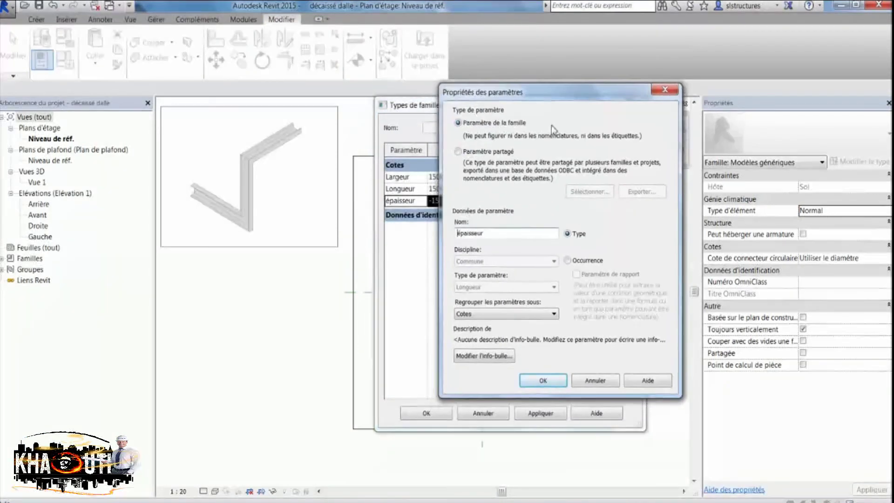
click(568, 261)
click(540, 381)
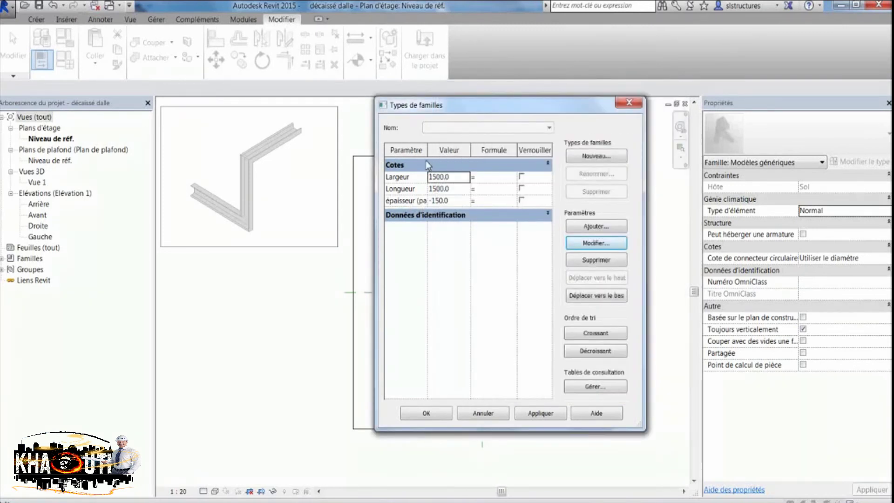
click(426, 413)
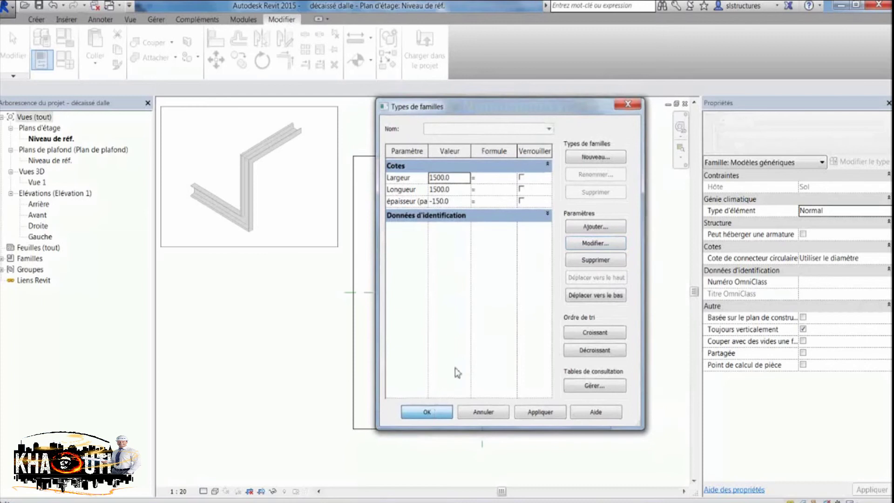
Load the modified décaissé dalle family into Project2, replacing the existing version without its parameter values
click(422, 70)
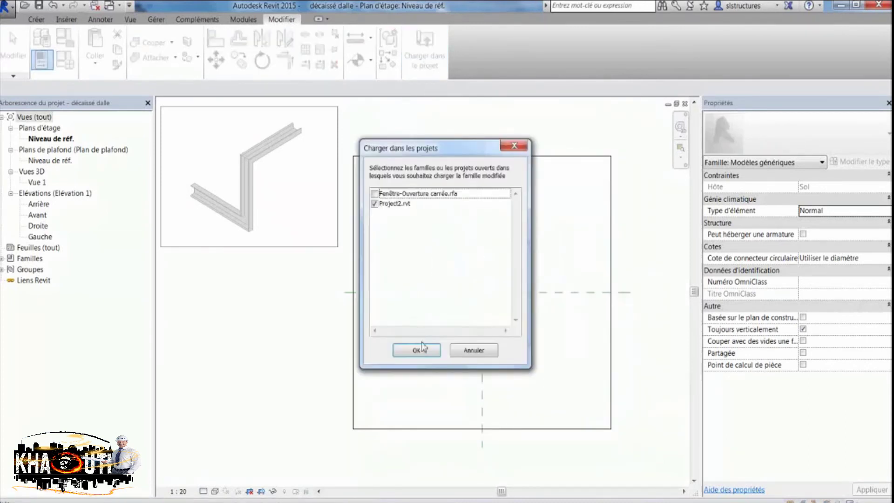
click(424, 351)
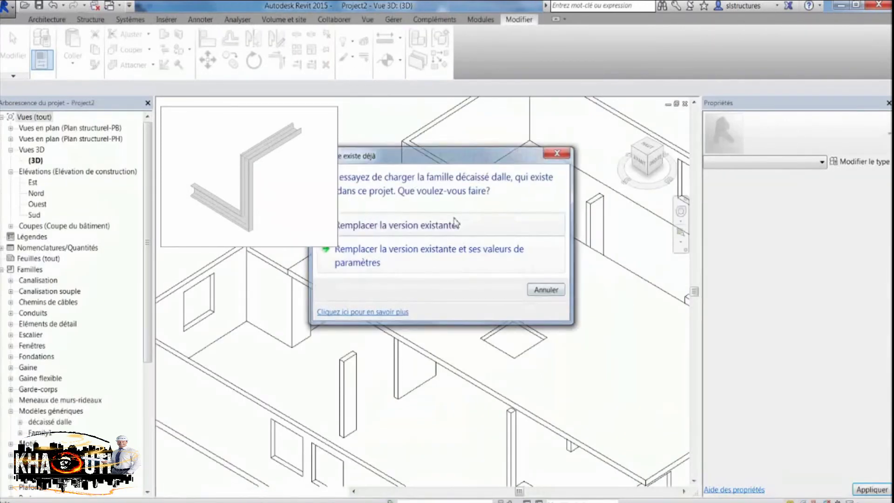
click(456, 220)
Inspect the back recess's type and instance properties, and examine where épaisseur is listed for the front recess
click(485, 240)
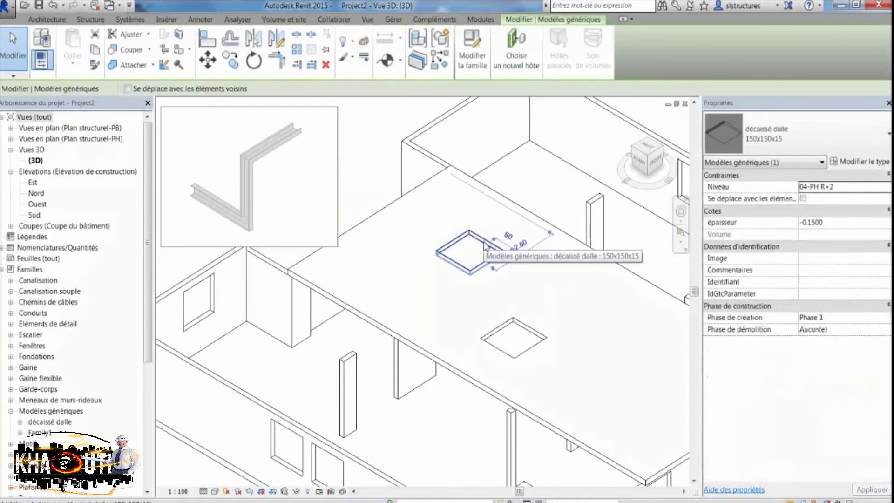
click(859, 162)
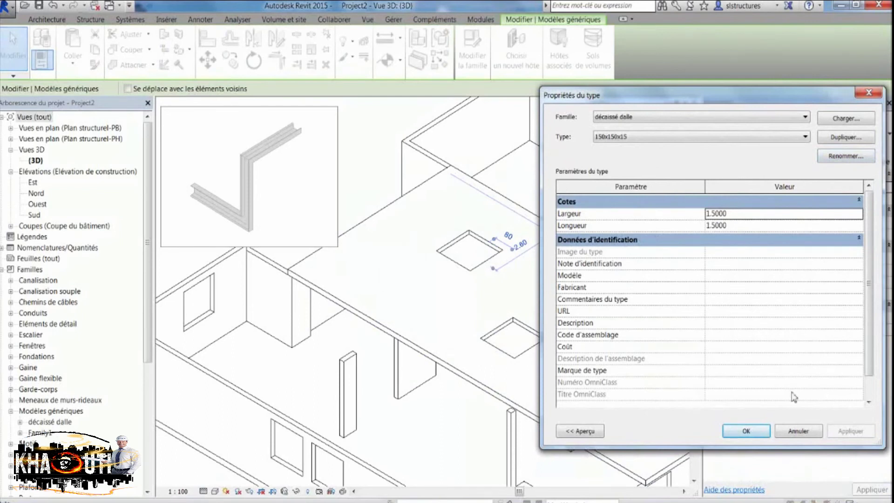
click(798, 432)
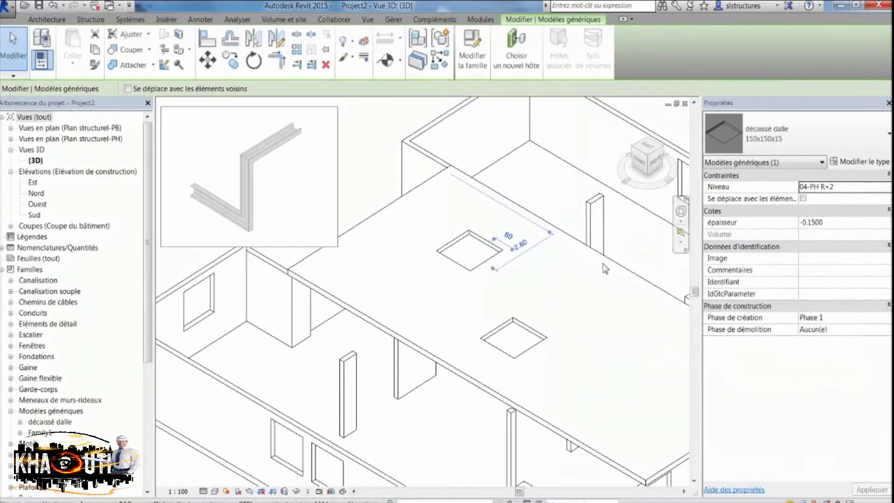
click(543, 336)
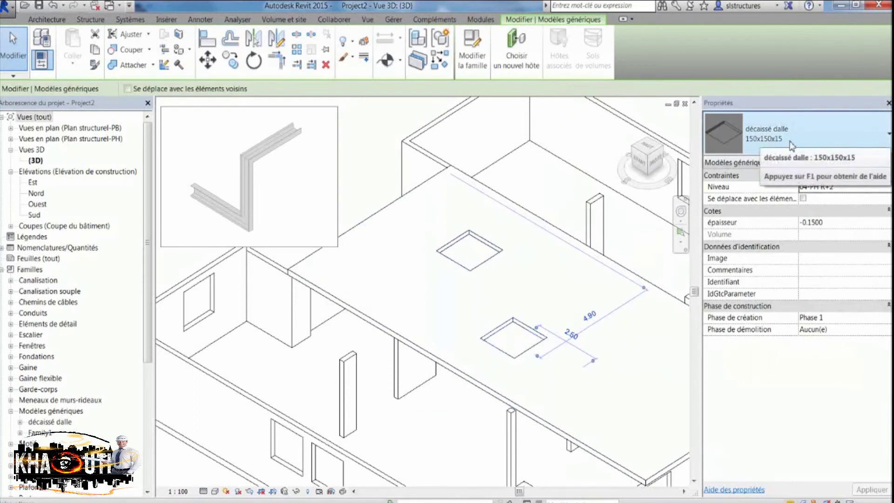
click(473, 235)
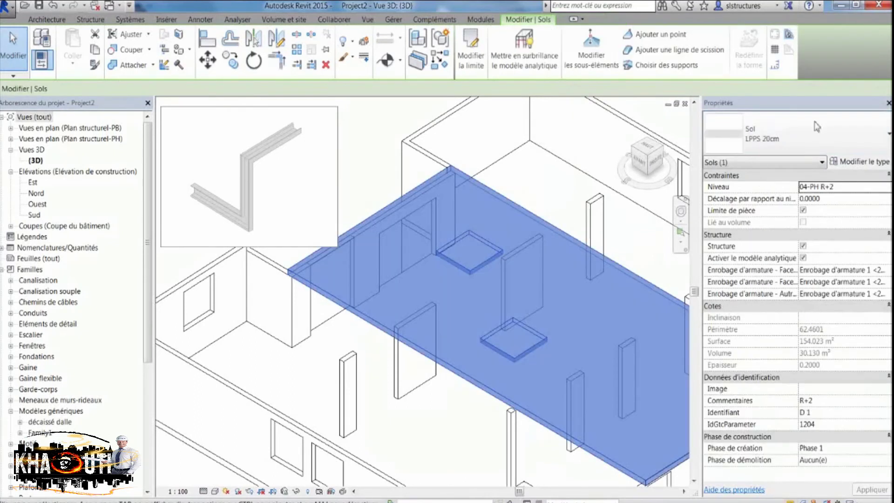
key(Escape)
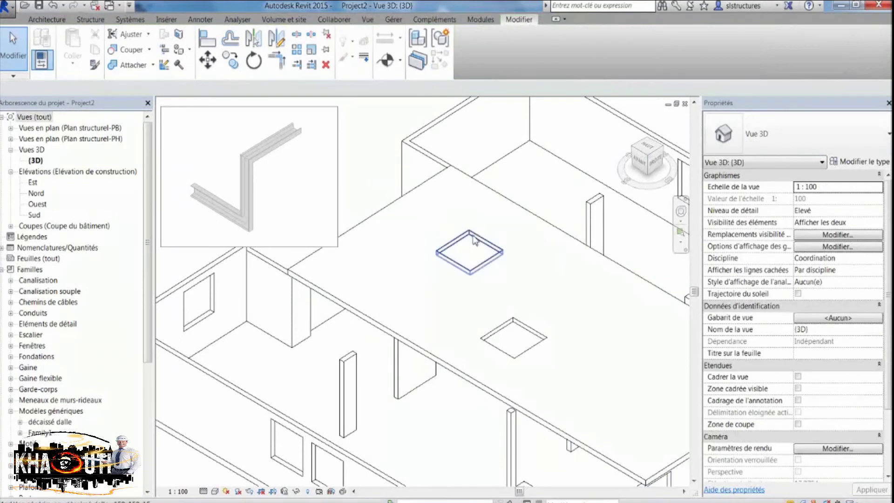
Rename the back recess's 150x150x15 type as "150x150 x variable"
click(478, 240)
click(860, 161)
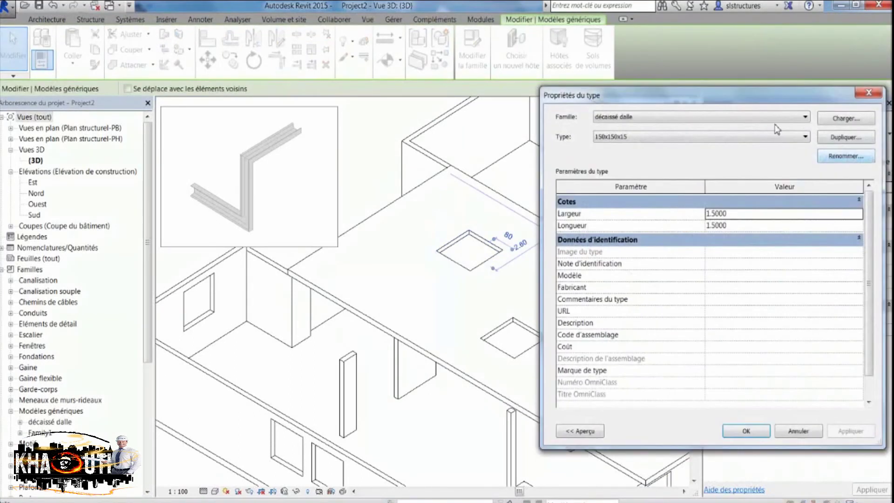
click(842, 157)
click(727, 274)
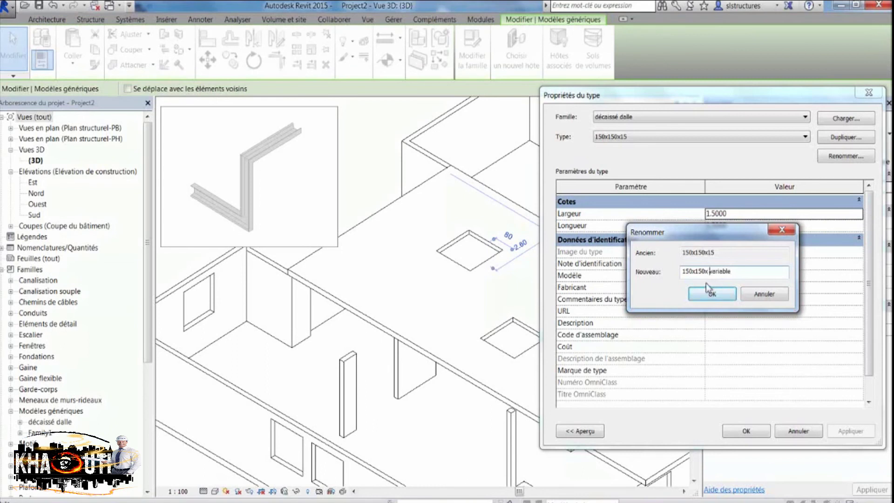
click(717, 294)
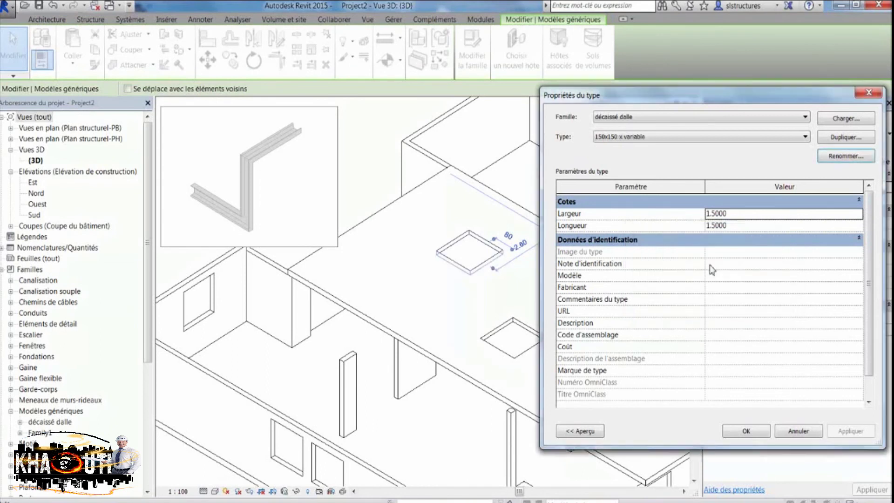
click(746, 431)
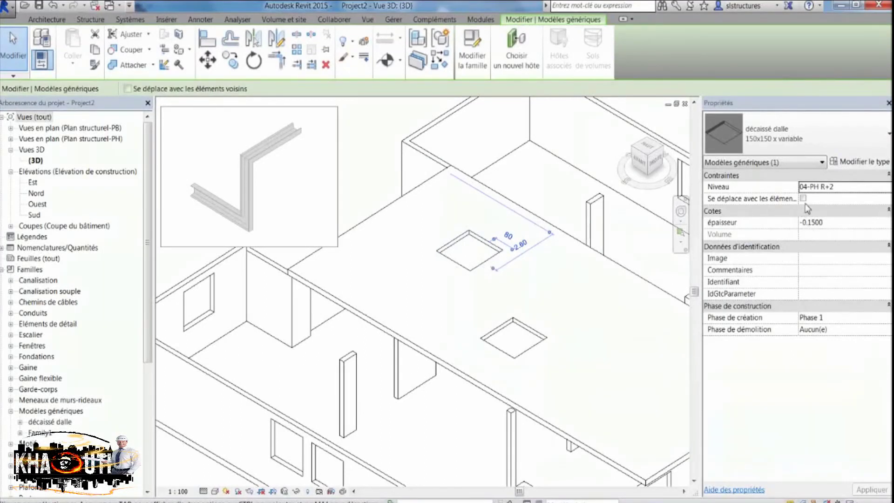
Set the back recess's instance épaisseur to -0.1
click(827, 227)
drag(830, 224, 797, 223)
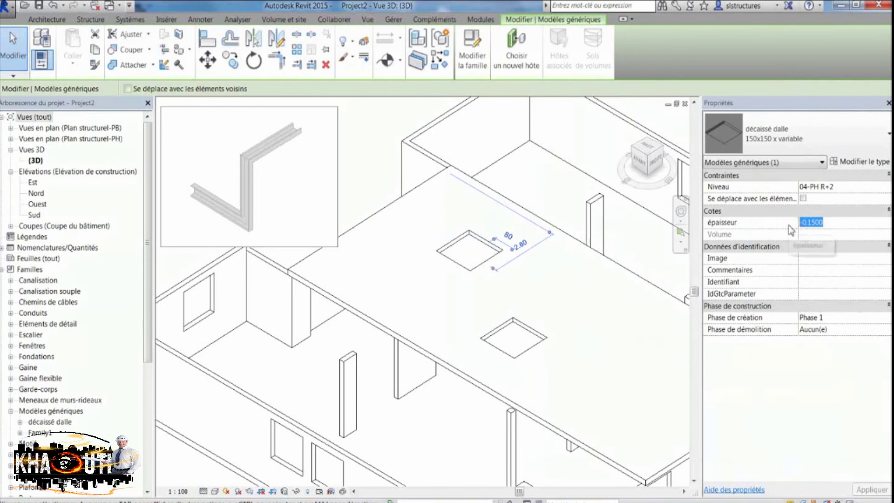
text(-)
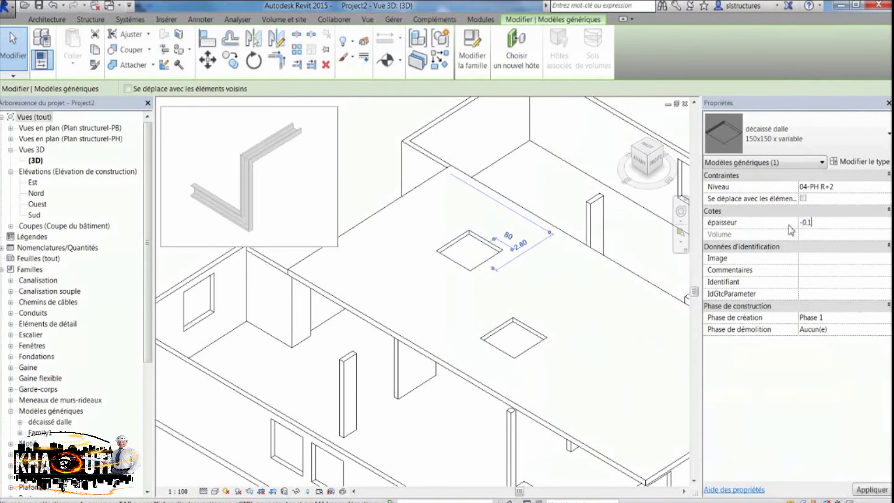
text(0.1)
key(Return)
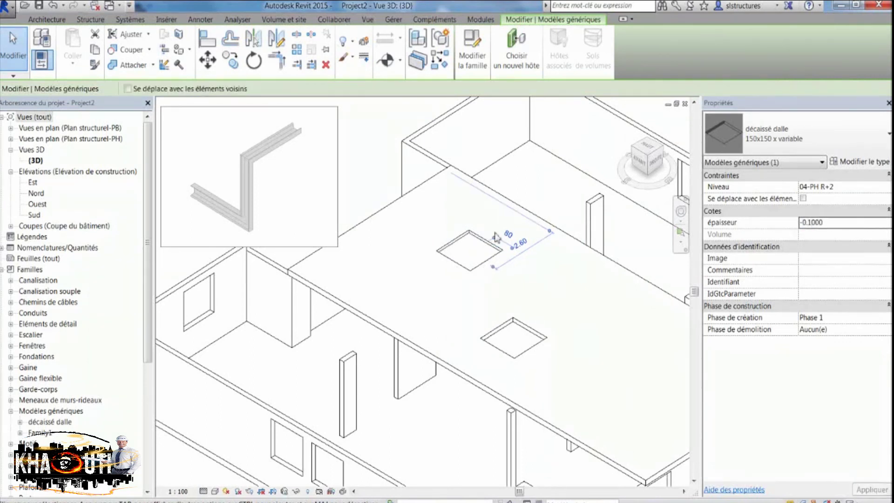
Set the front recess's instance épaisseur to -0.02, then select the back recess
click(514, 318)
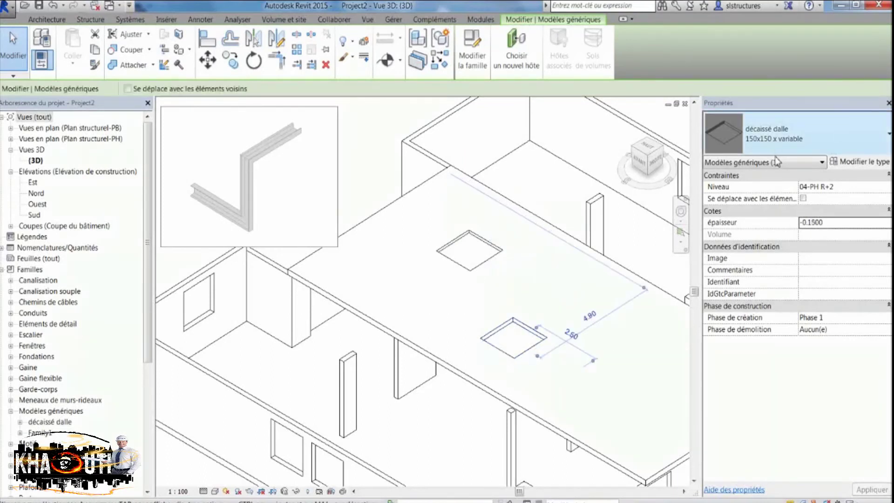
drag(822, 223, 810, 227)
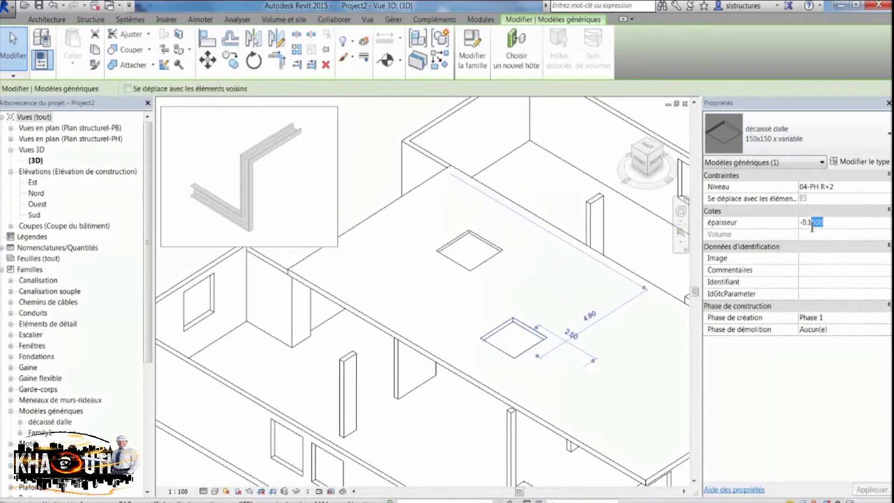
text(0200)
key(Escape)
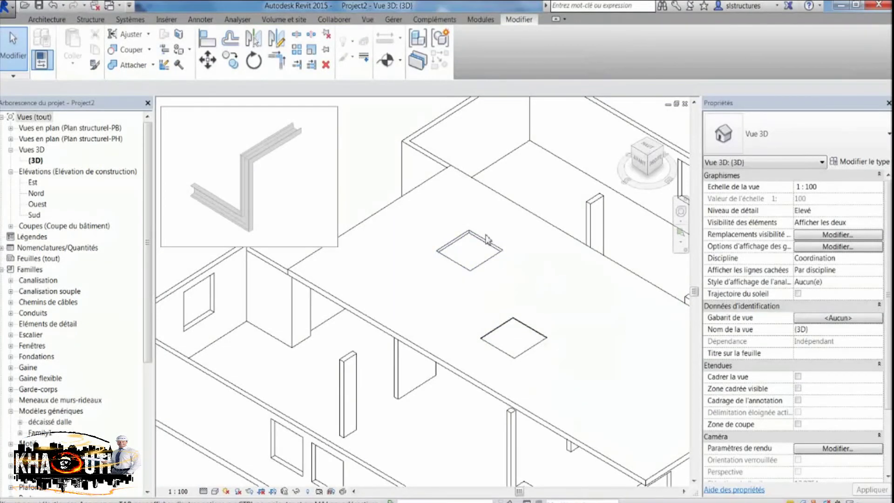
click(486, 240)
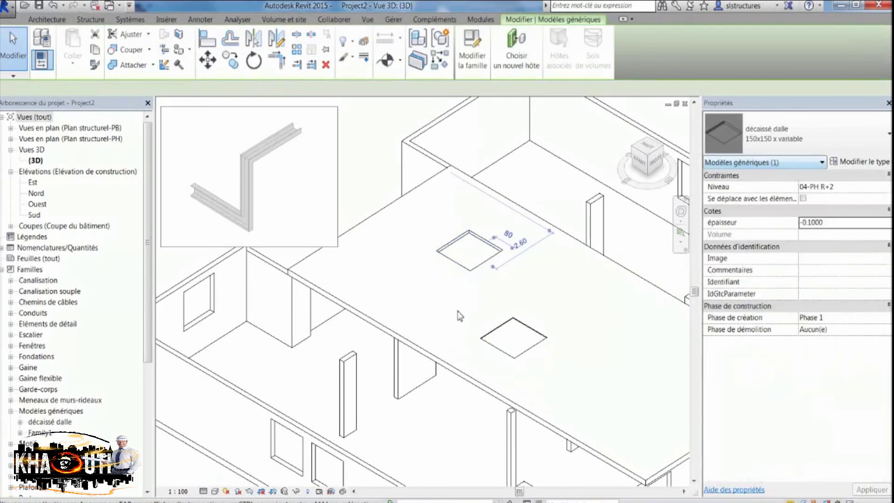